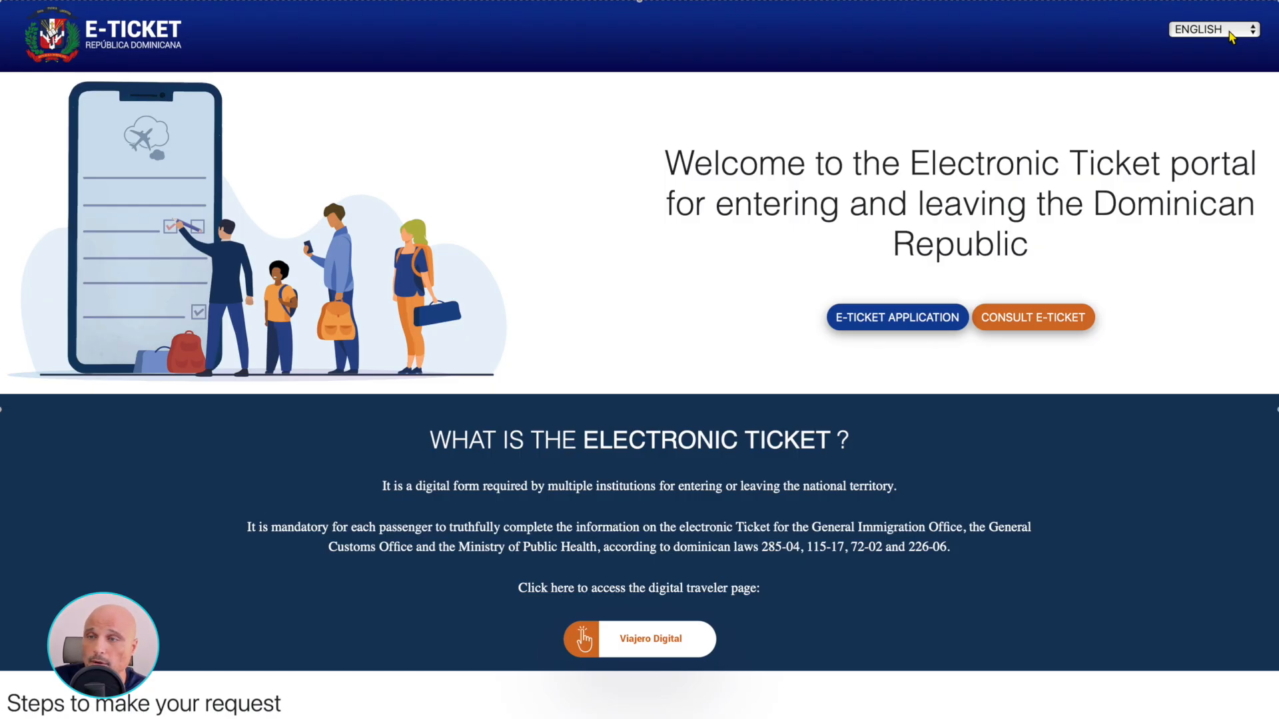
# Choose English as the portal language and start a new eTicket application without travel companions, submitting the opening form
pyautogui.click(1231, 37)
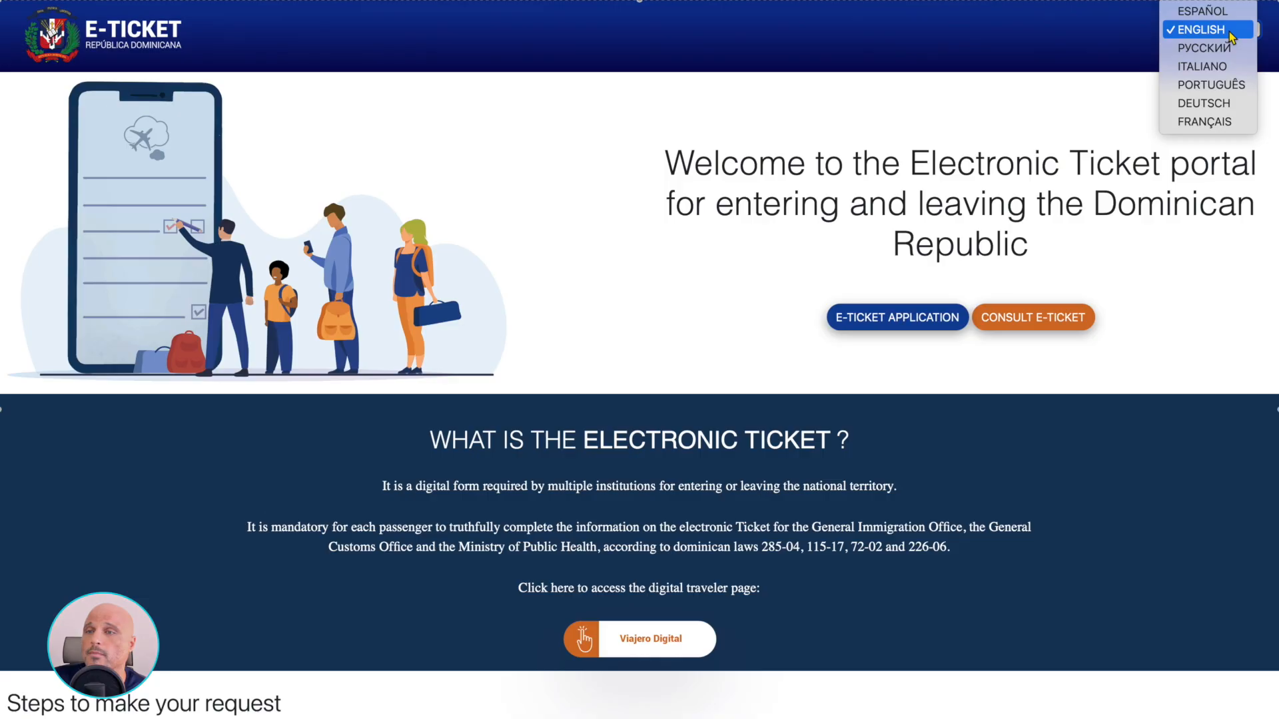
pyautogui.click(1195, 30)
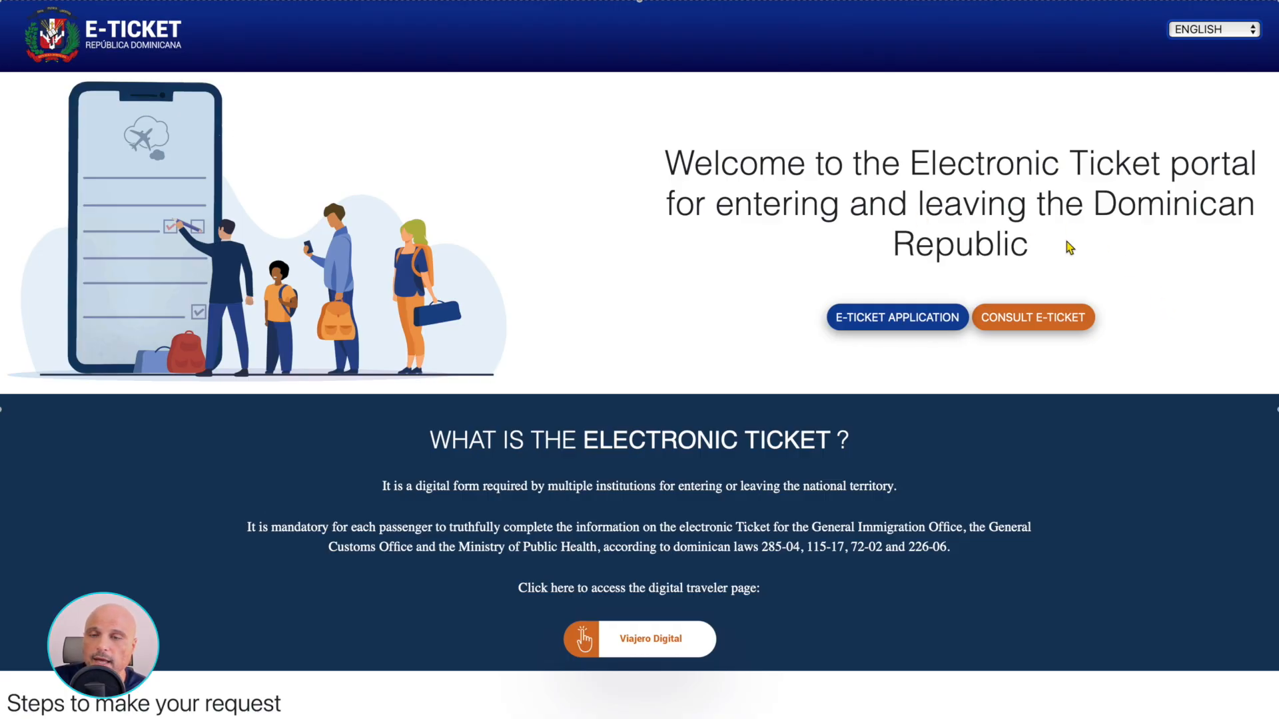
pyautogui.click(883, 318)
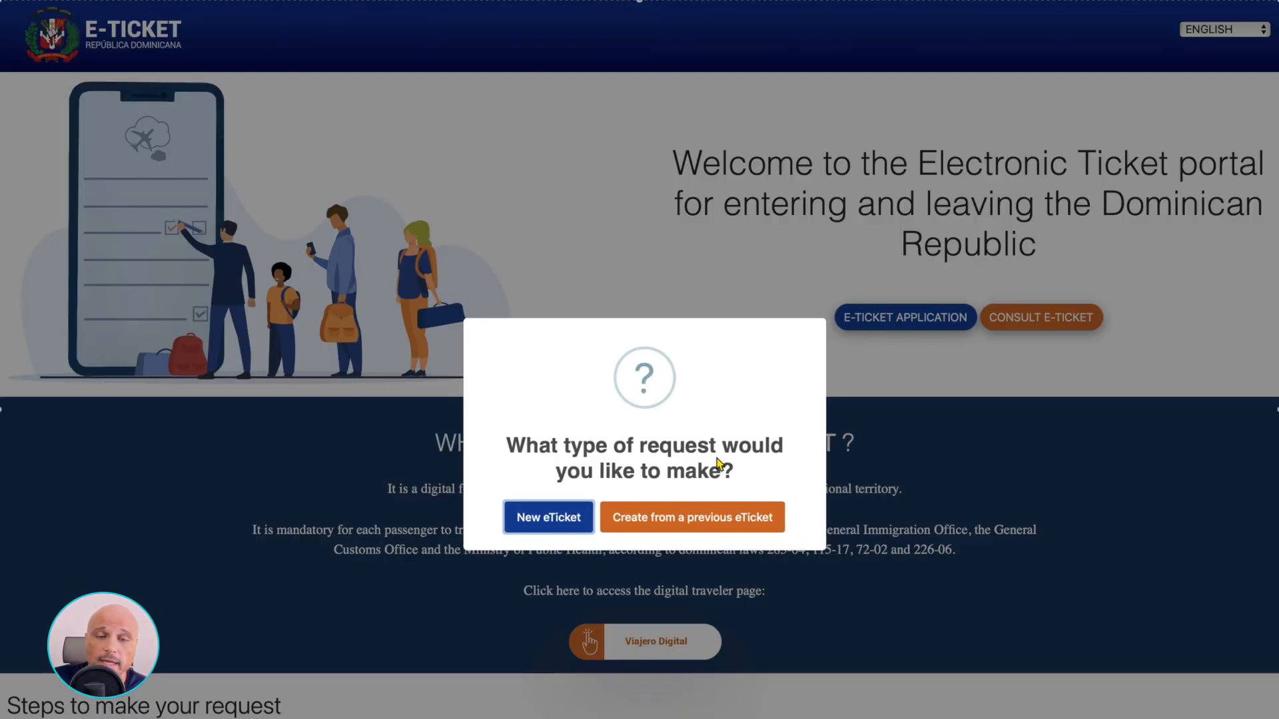
pyautogui.click(552, 517)
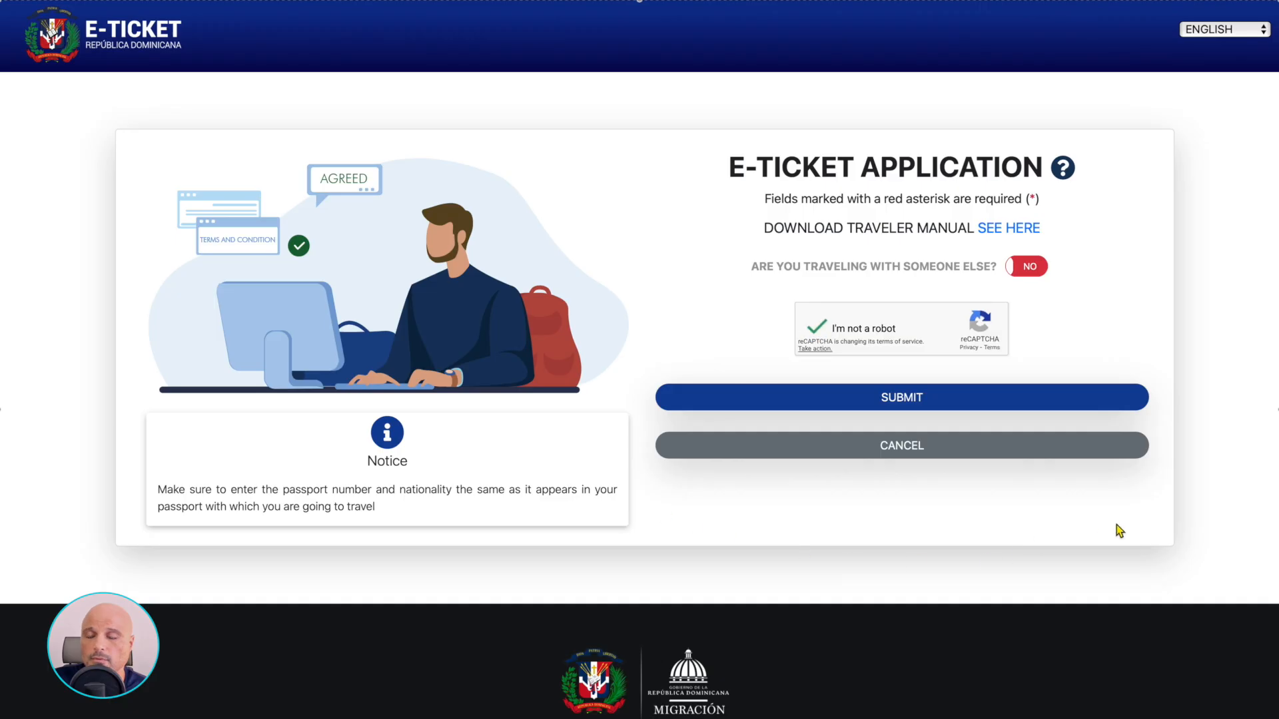
pyautogui.click(942, 399)
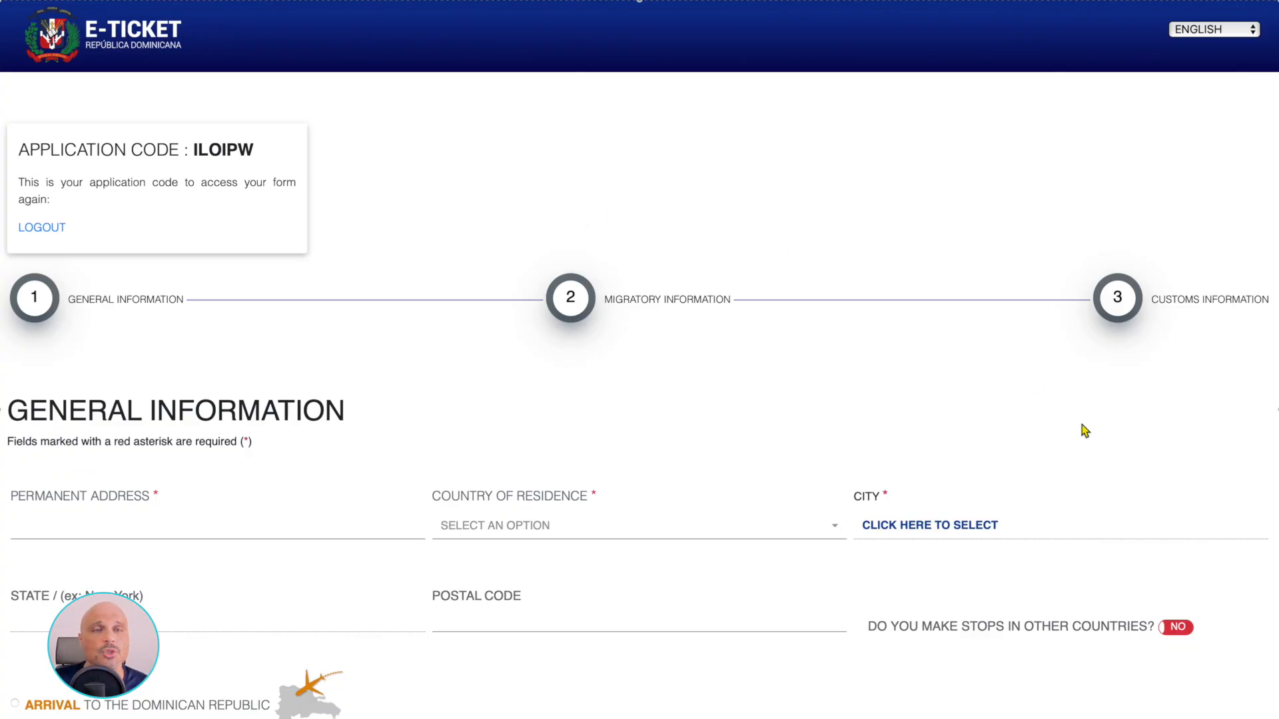
# Enter the traveler's street address as the permanent address and open the list of countries of residence
pyautogui.scroll(-4, 1081, 427)
pyautogui.scroll(1, 1081, 425)
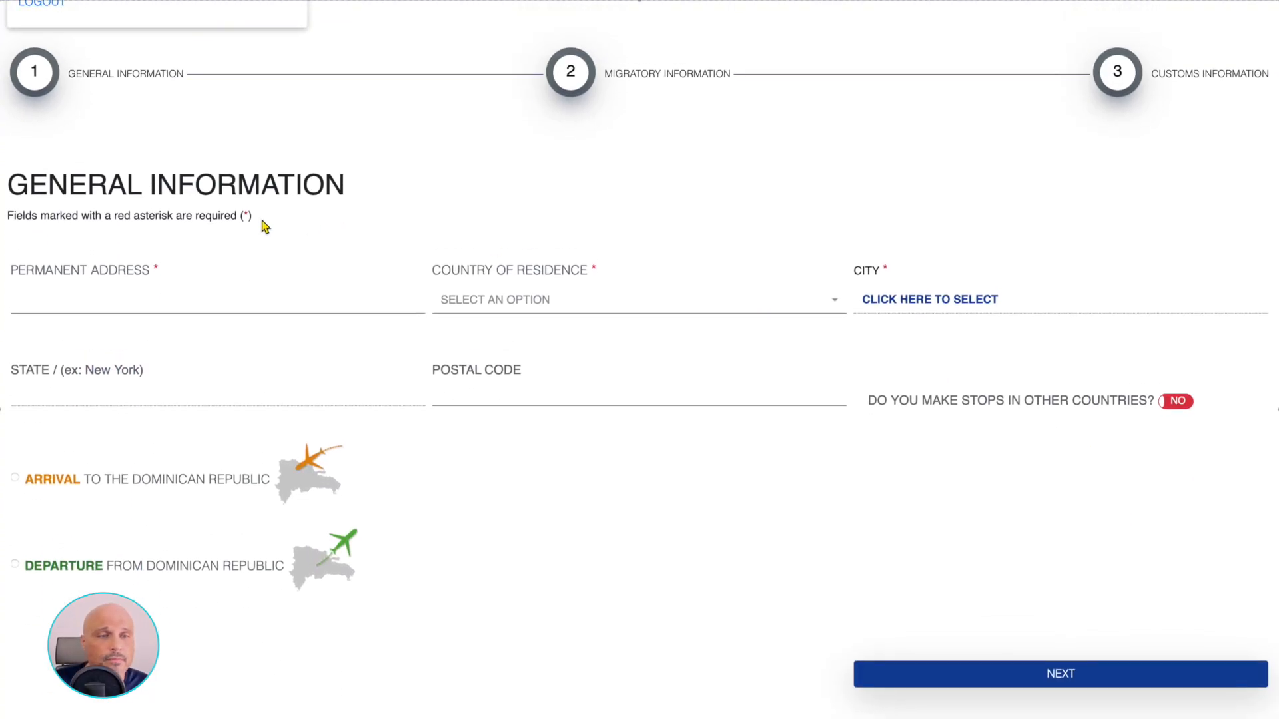
pyautogui.click(73, 298)
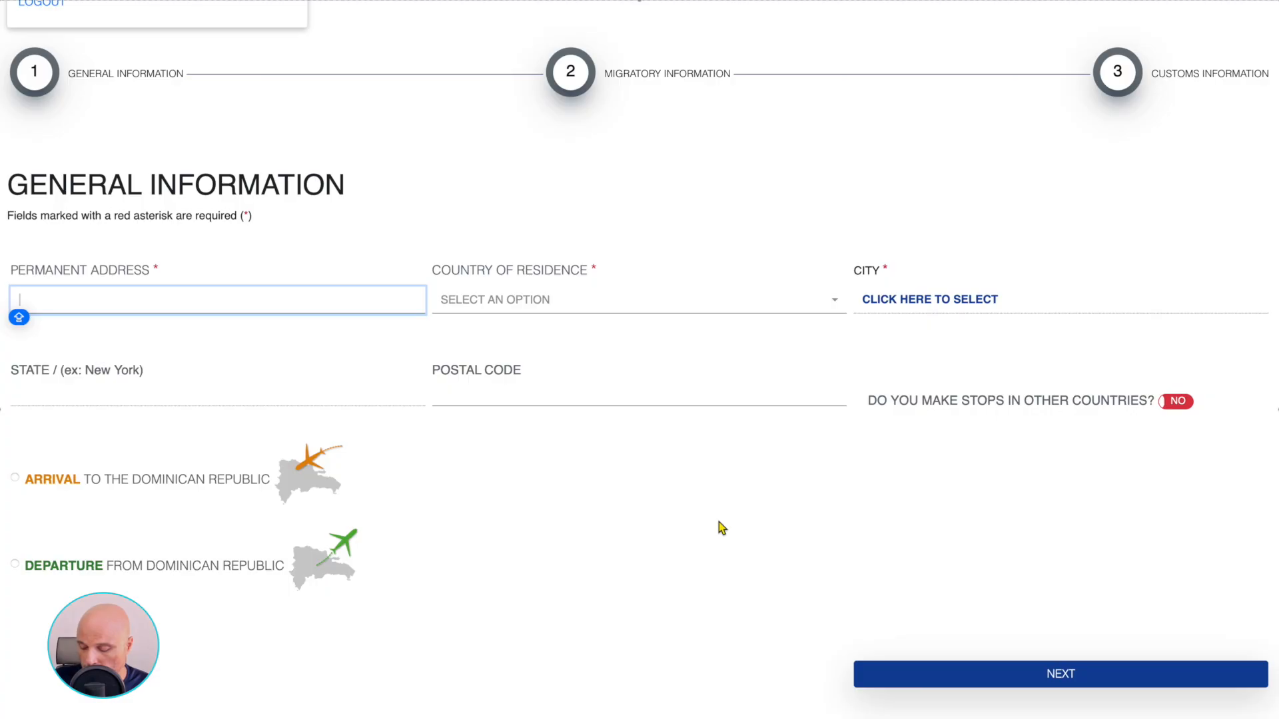
pyautogui.write('123')
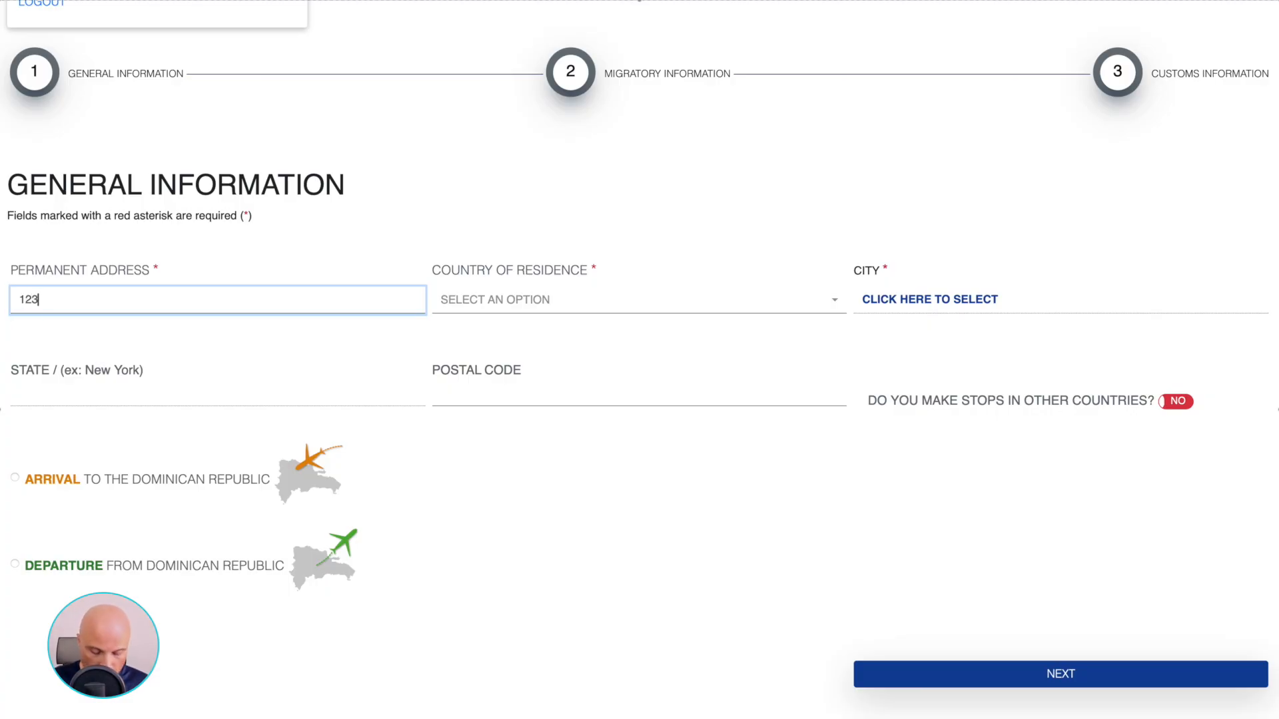
pyautogui.press('capslock')
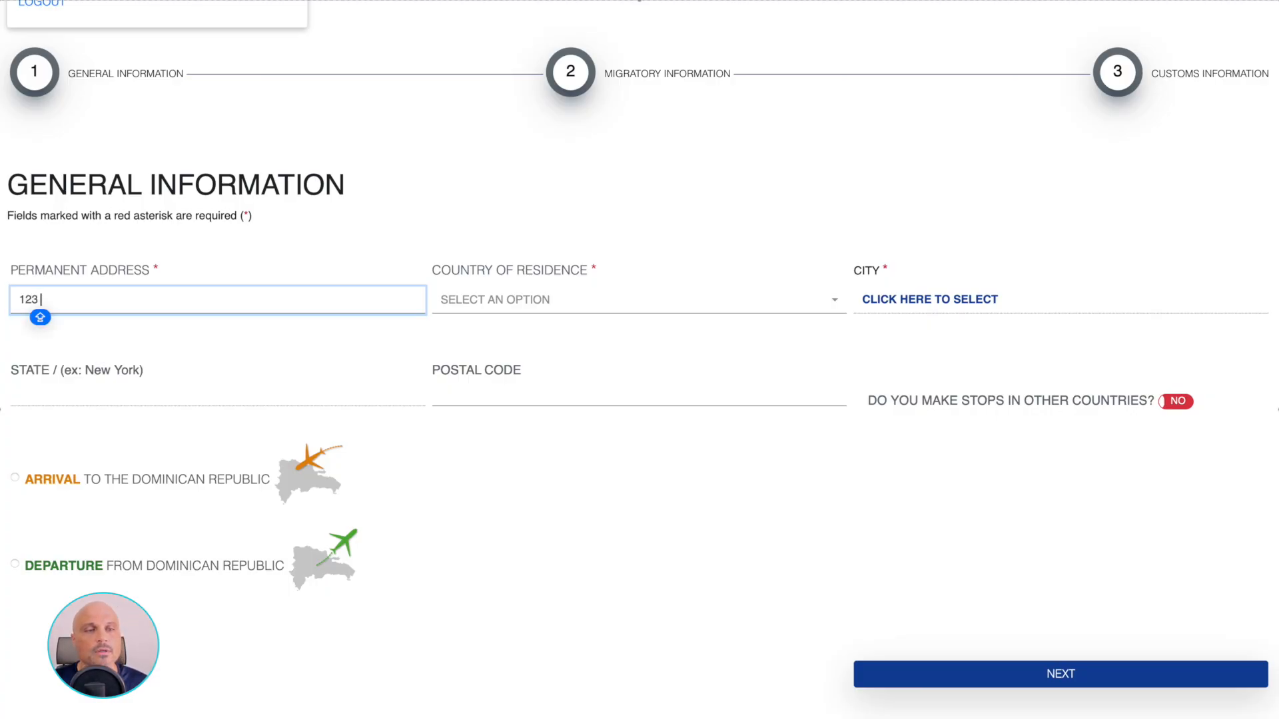
pyautogui.write('MAIN')
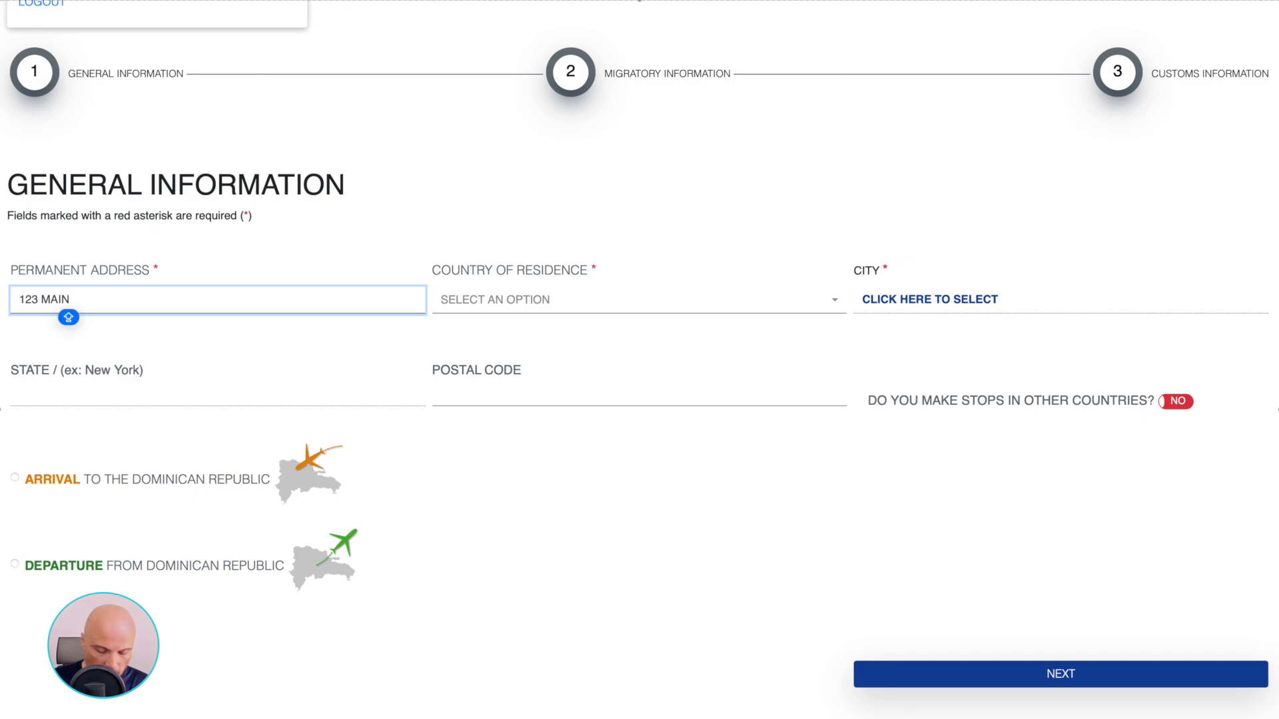
pyautogui.write(' ST')
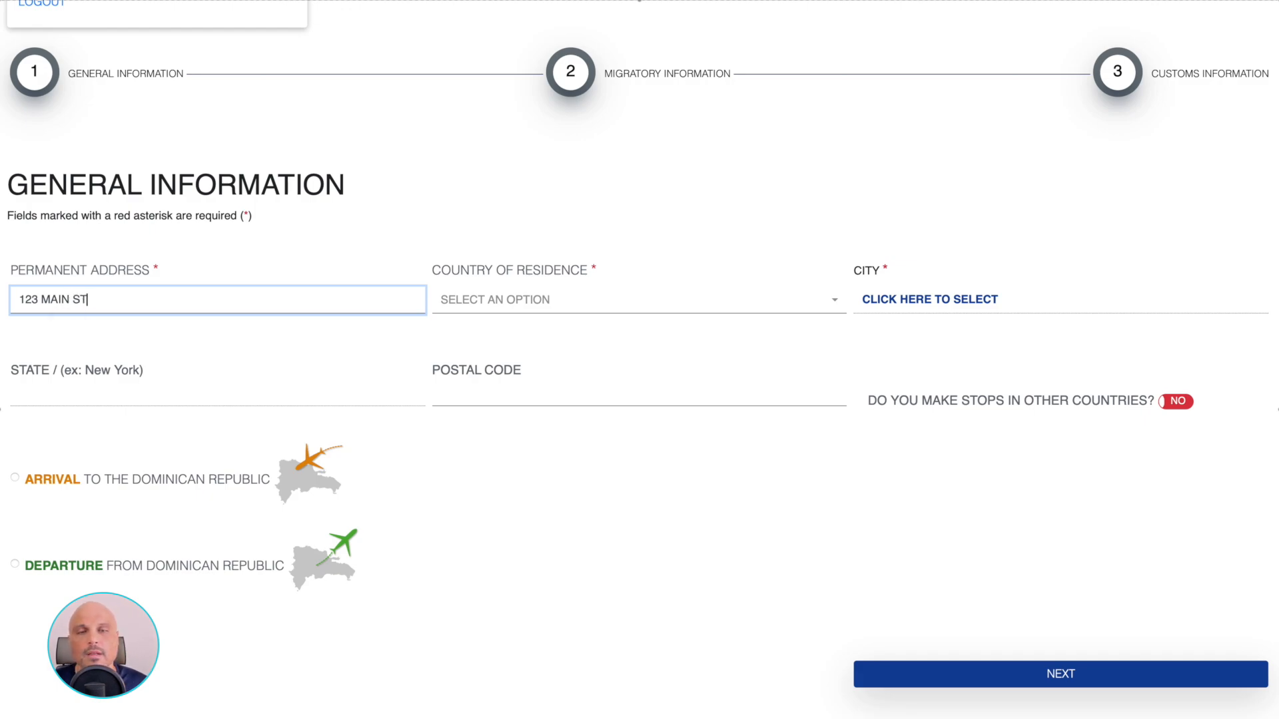
pyautogui.press('Tab')
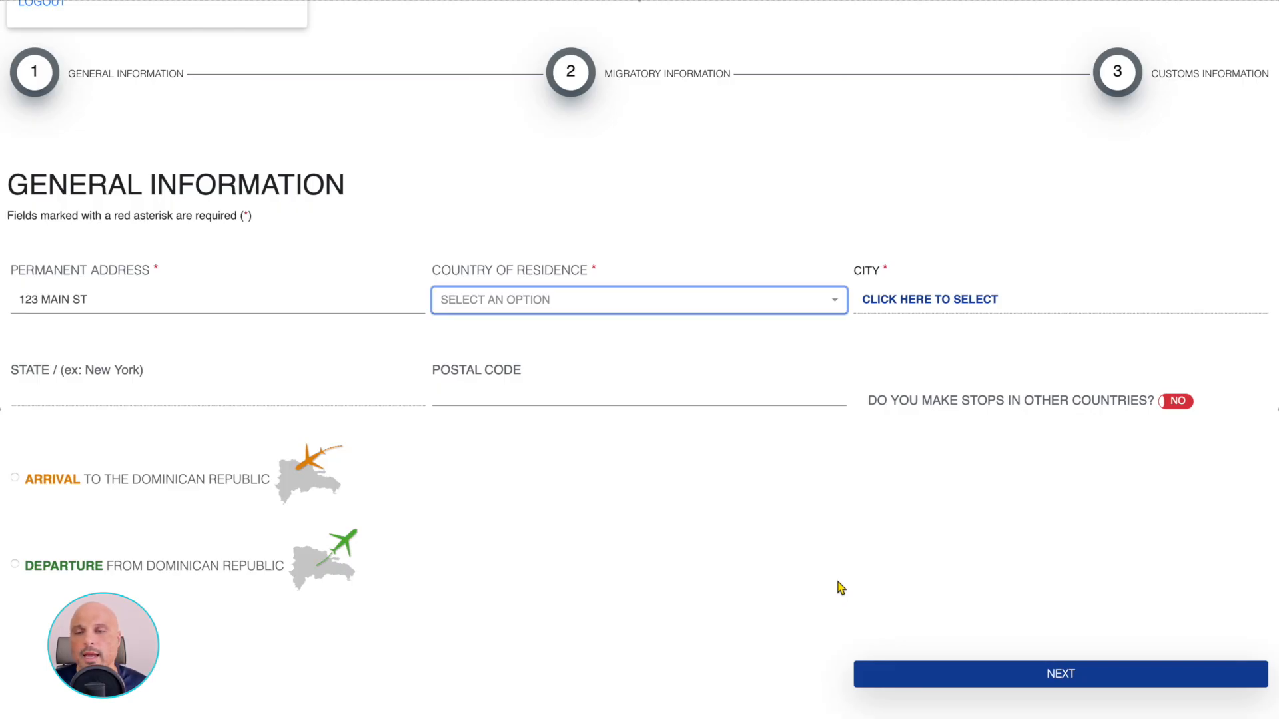
pyautogui.click(830, 306)
pyautogui.write('USA')
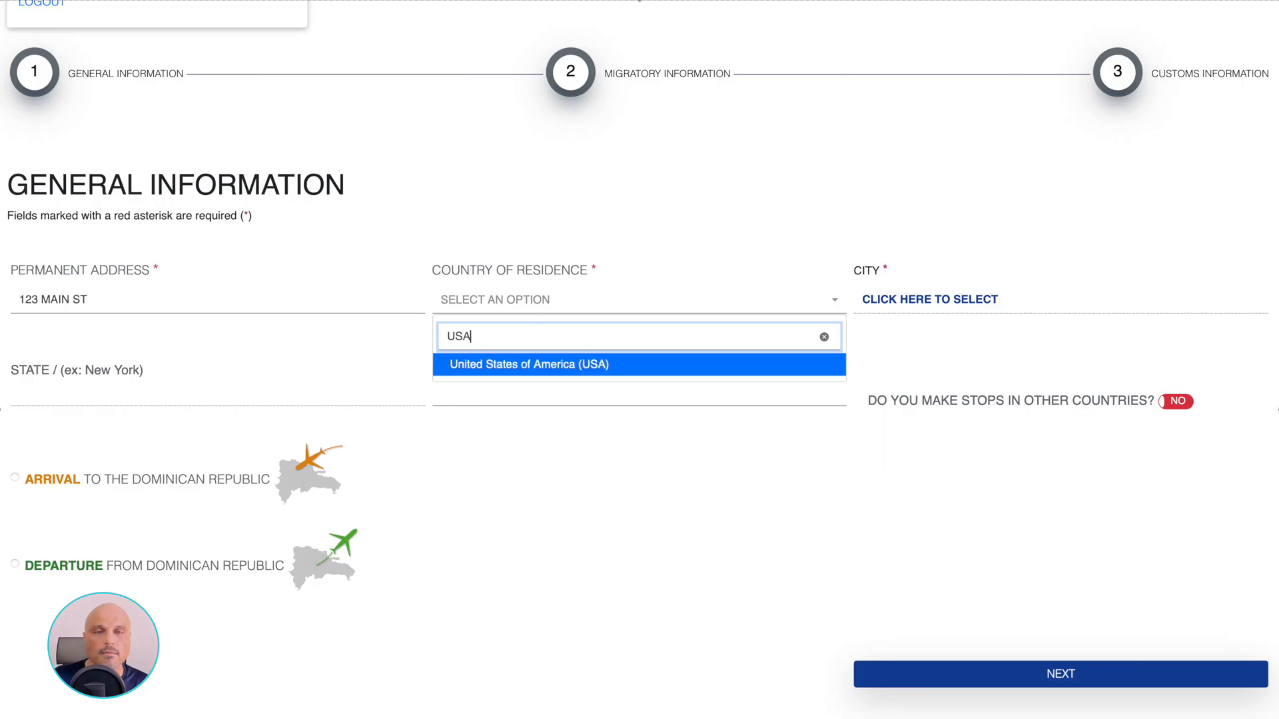
pyautogui.press('BackSpace')
pyautogui.press('BackSpace')
pyautogui.press('BackSpace')
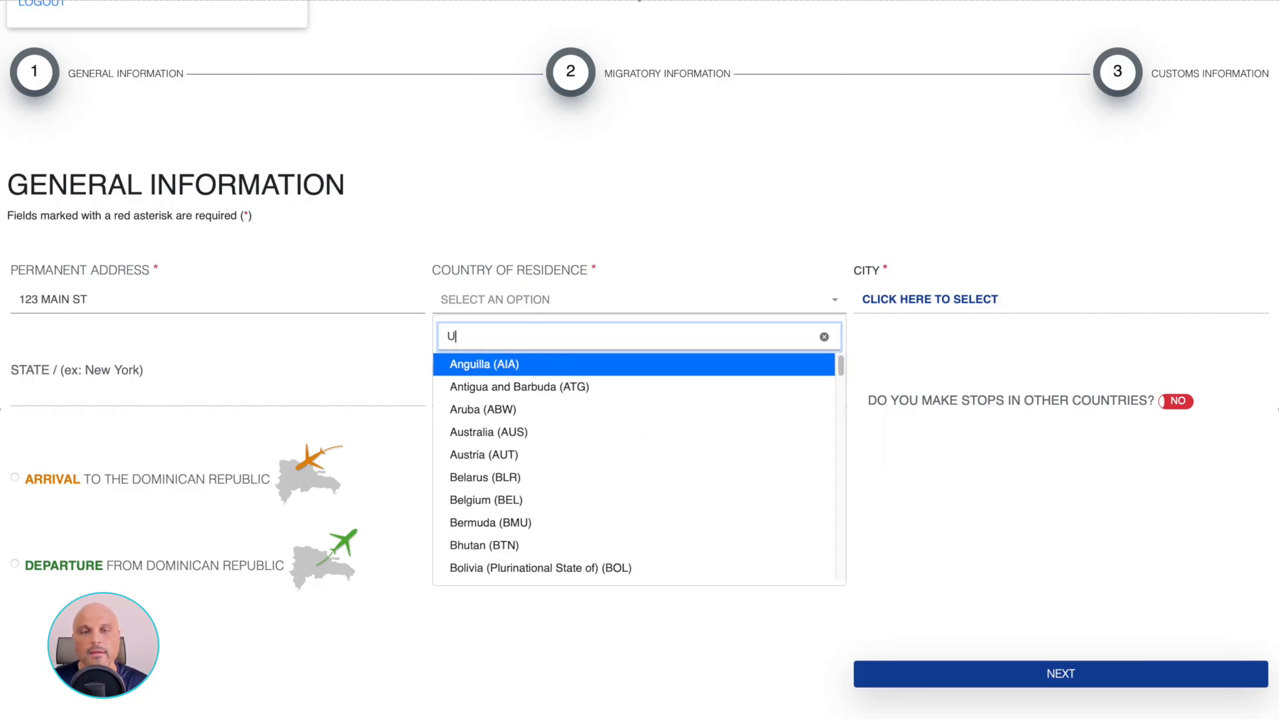
pyautogui.write('UNITED S')
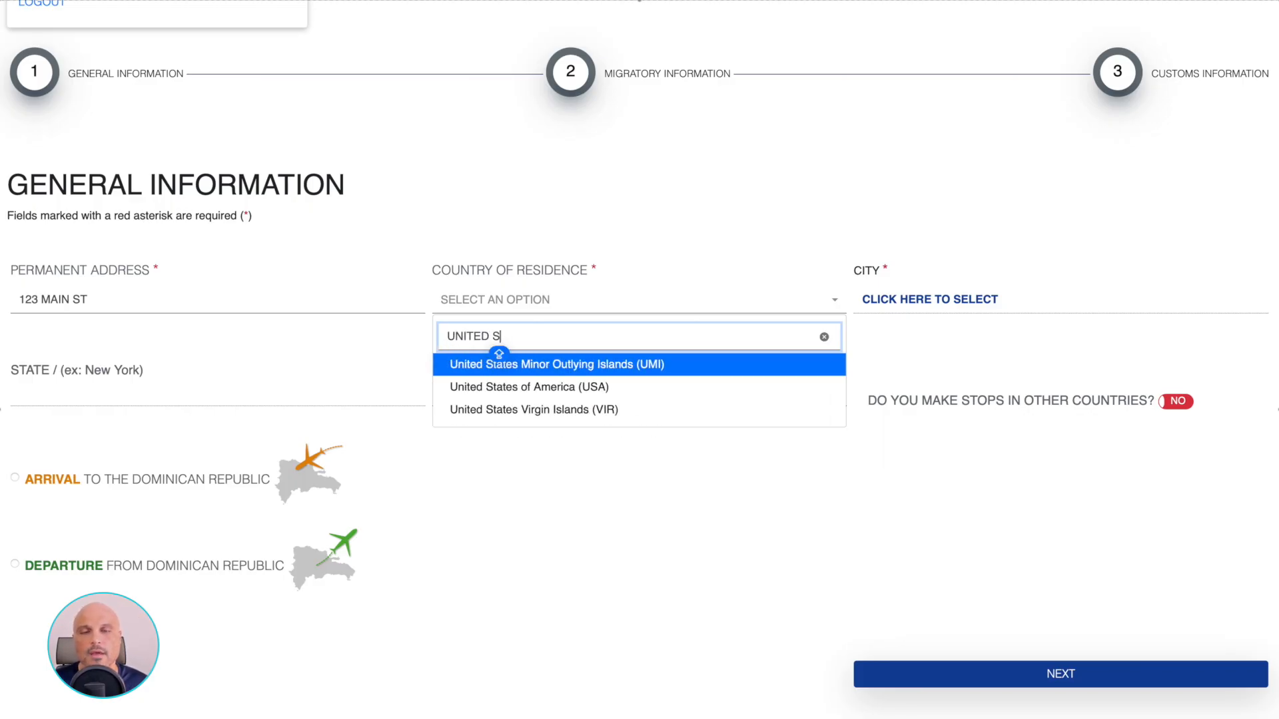
pyautogui.press('Down')
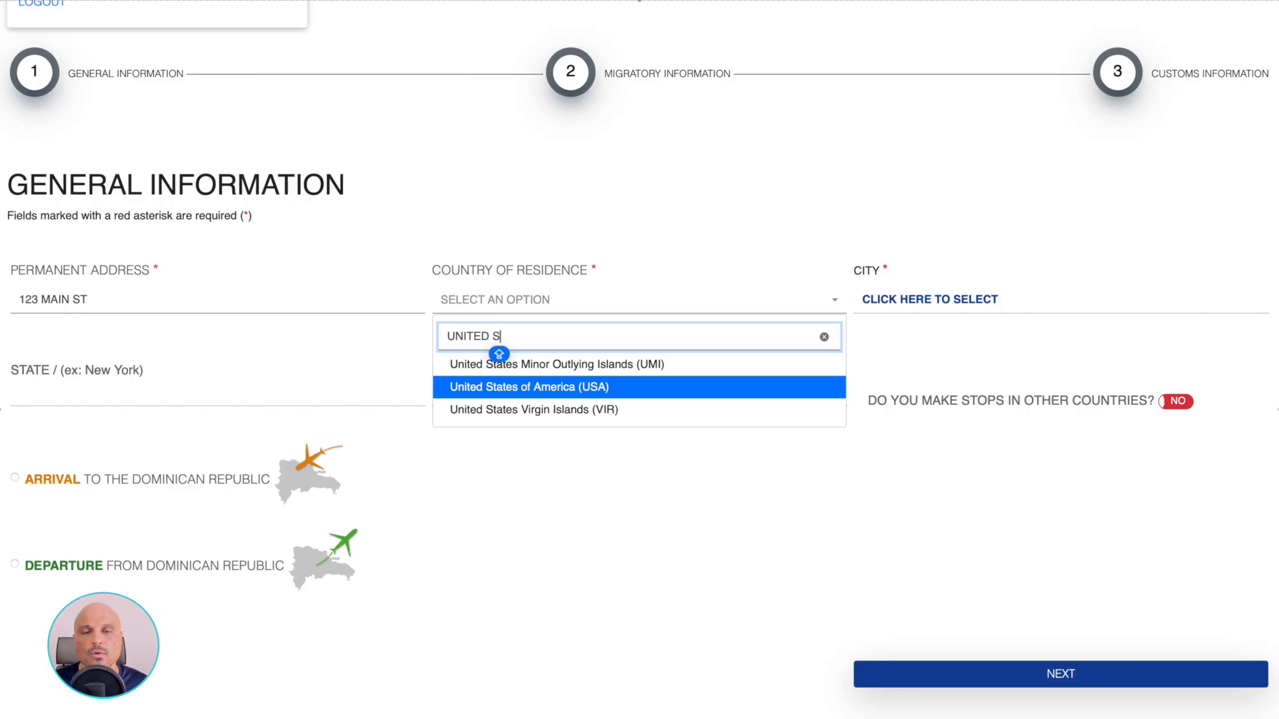
pyautogui.press('Down')
pyautogui.press('Down')
pyautogui.press('BackSpace')
pyautogui.press('BackSpace')
pyautogui.press('BackSpace')
pyautogui.press('BackSpace')
pyautogui.press('BackSpace')
pyautogui.press('BackSpace')
pyautogui.press('BackSpace')
pyautogui.press('BackSpace')
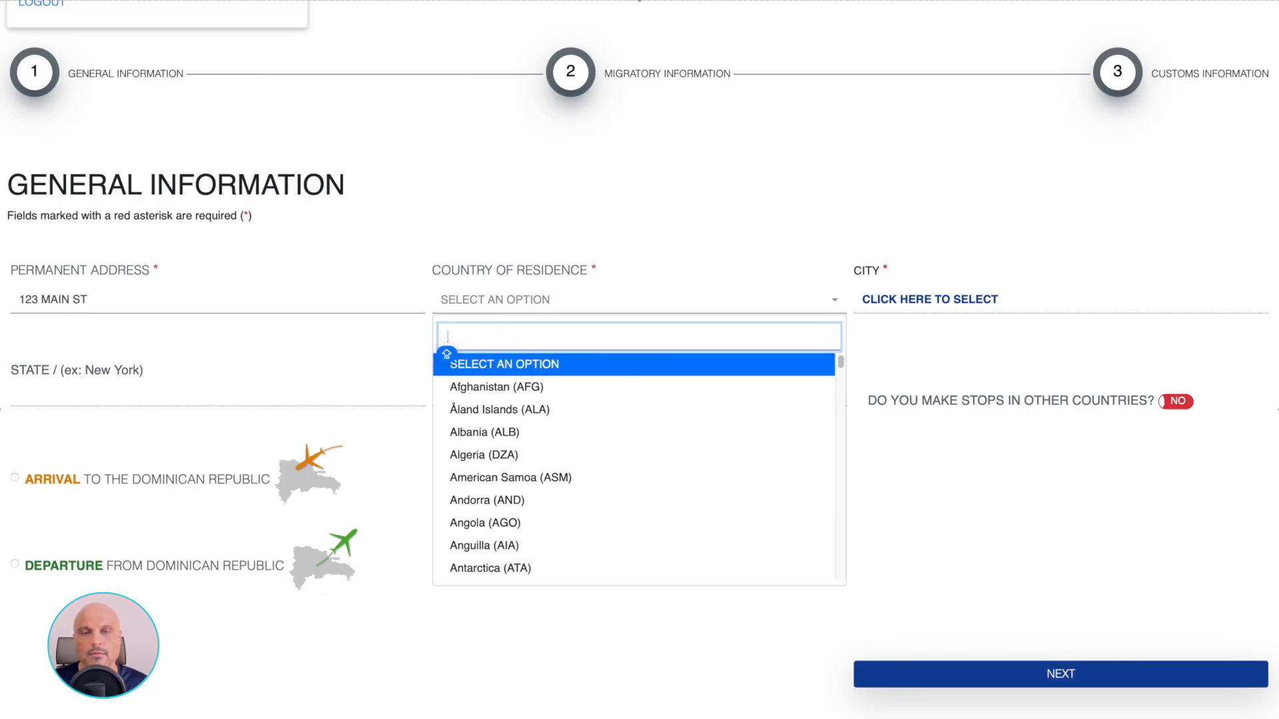
pyautogui.write('CANA')
pyautogui.press('BackSpace')
pyautogui.press('BackSpace')
pyautogui.press('BackSpace')
pyautogui.press('BackSpace')
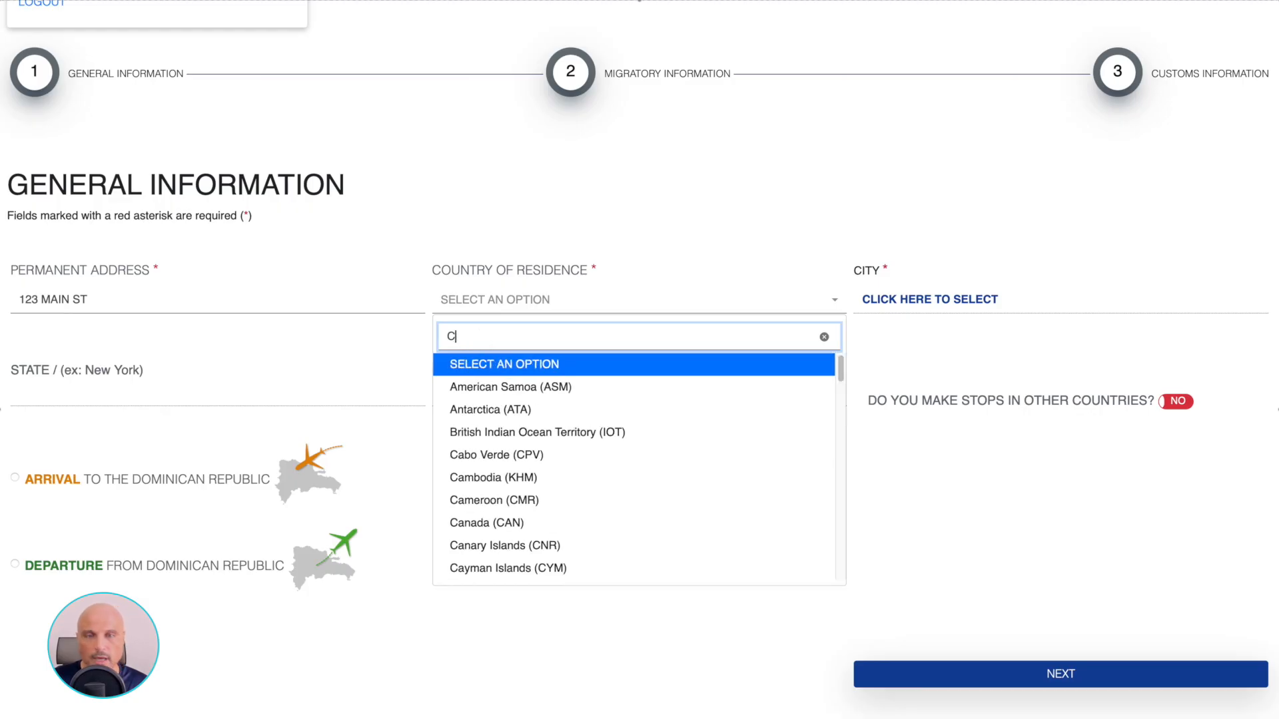
# Set the country of residence to United States of America (USA) and the city to New York City, New York, found by searching NEW YORK
pyautogui.write('USA')
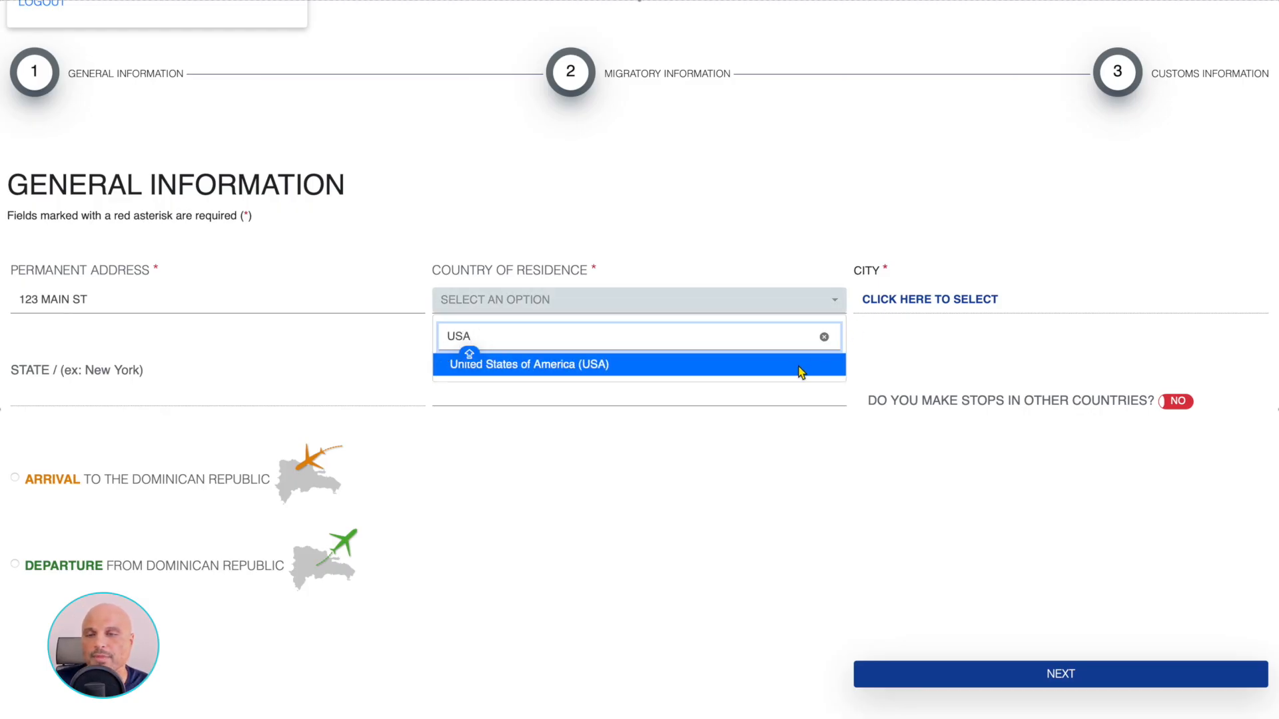
pyautogui.click(802, 373)
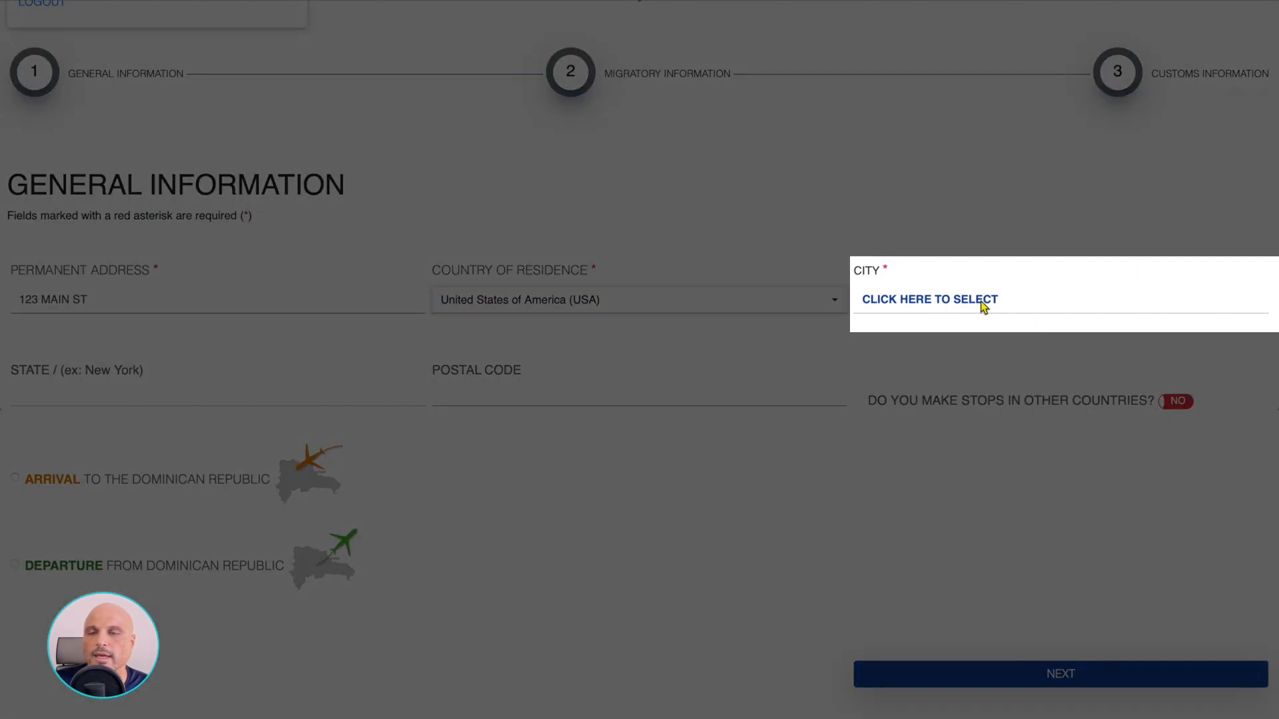
pyautogui.click(980, 301)
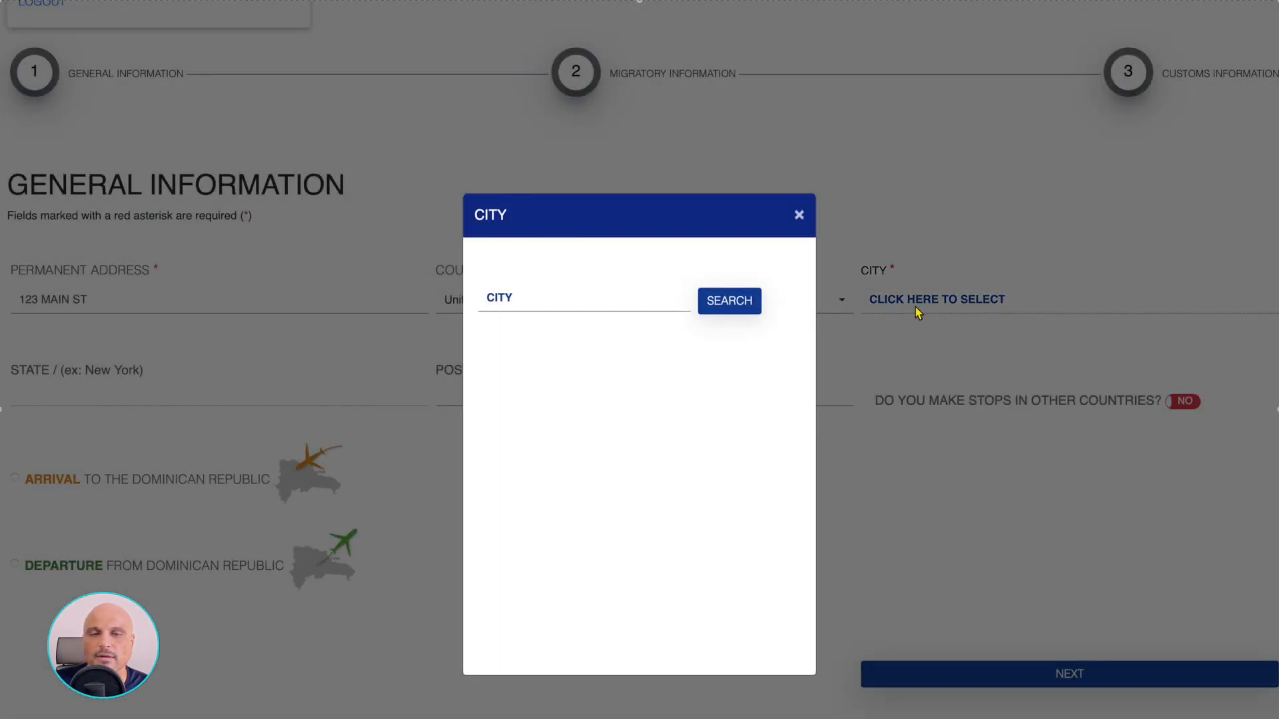
pyautogui.click(583, 304)
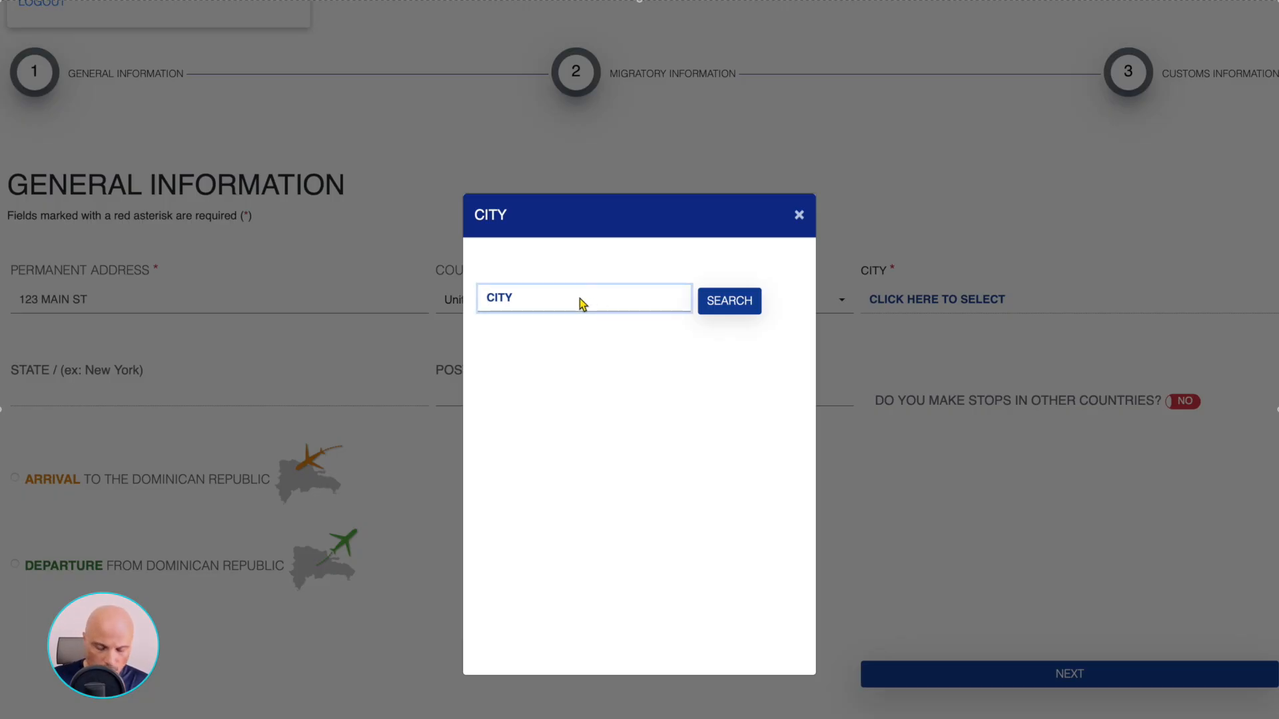
pyautogui.write('NEW ')
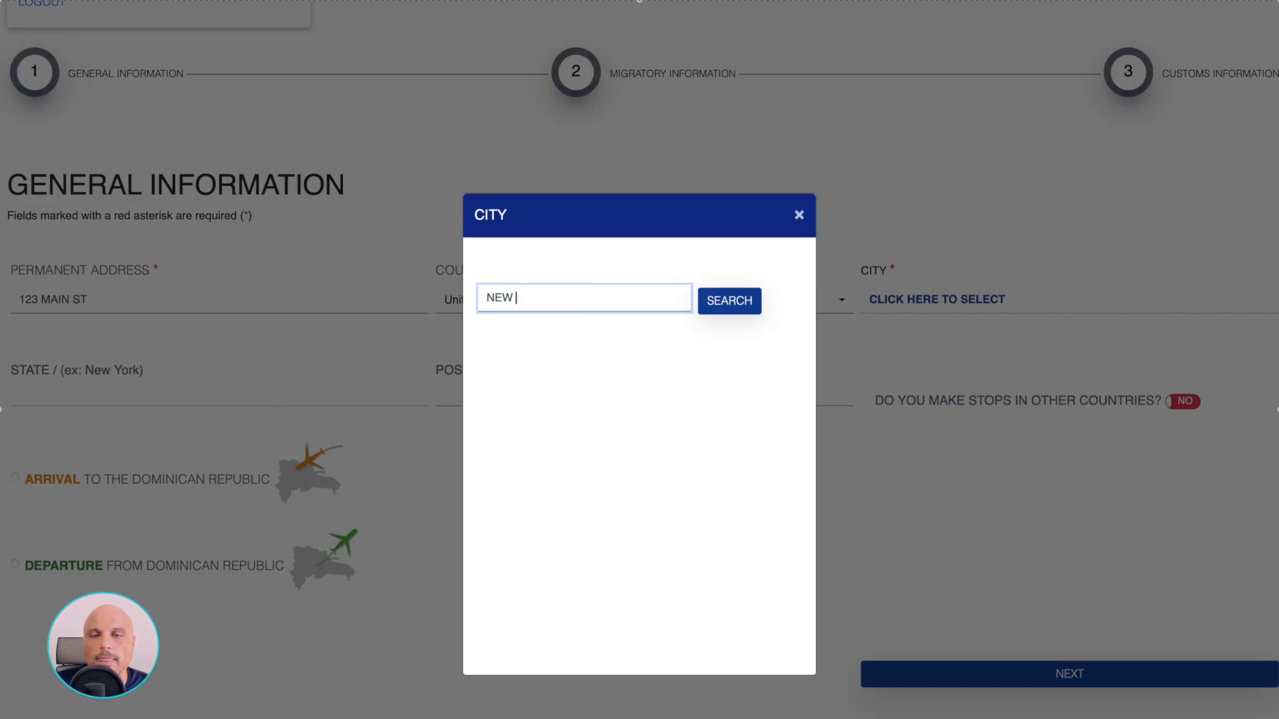
pyautogui.write('YORK')
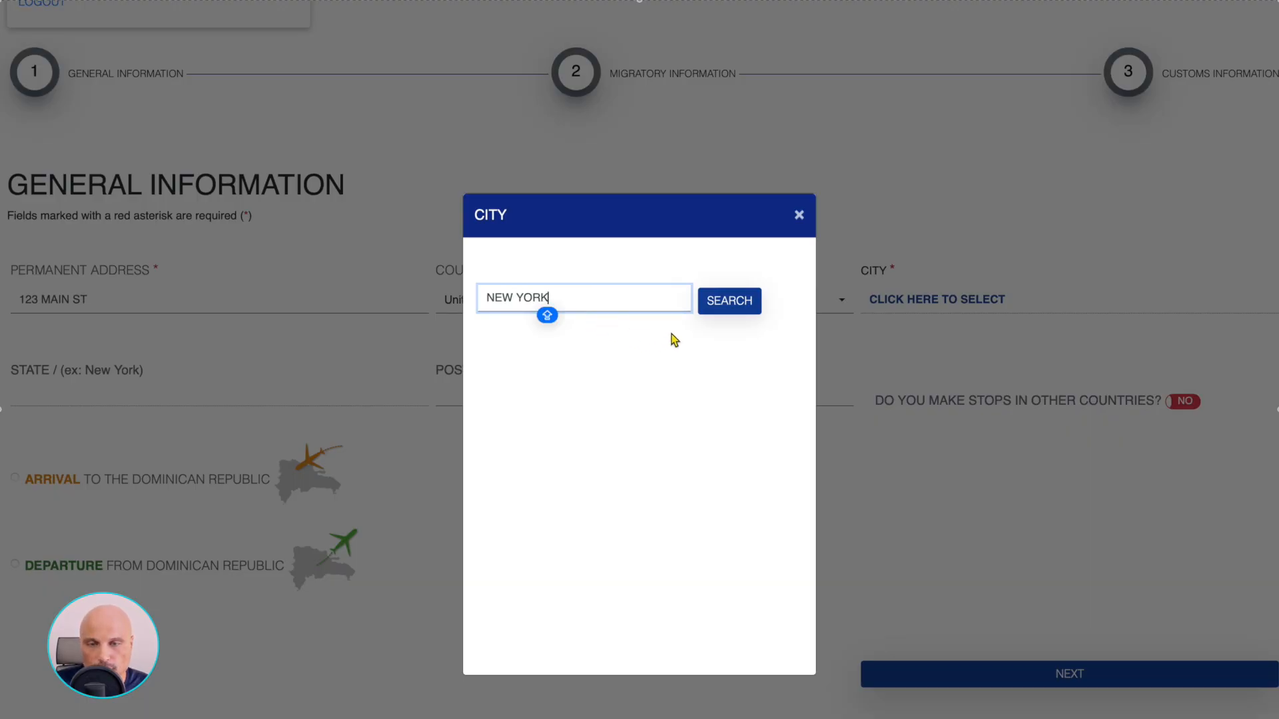
pyautogui.click(721, 313)
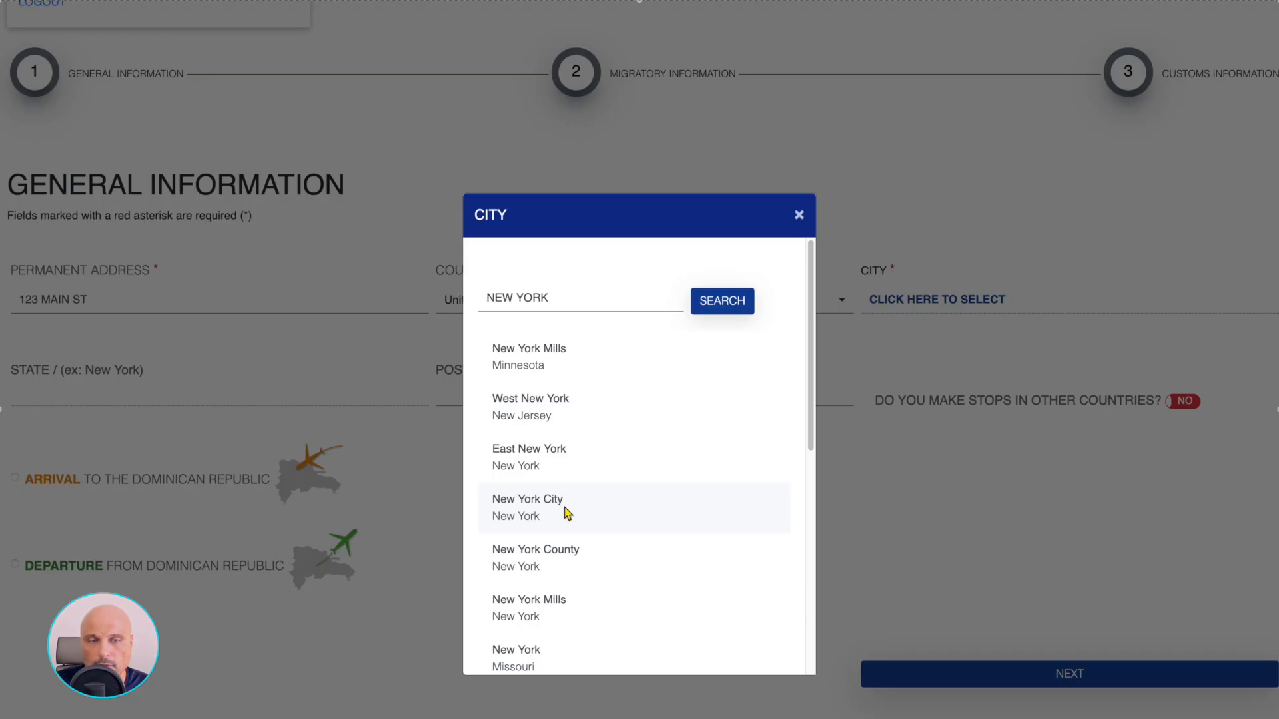
pyautogui.click(565, 510)
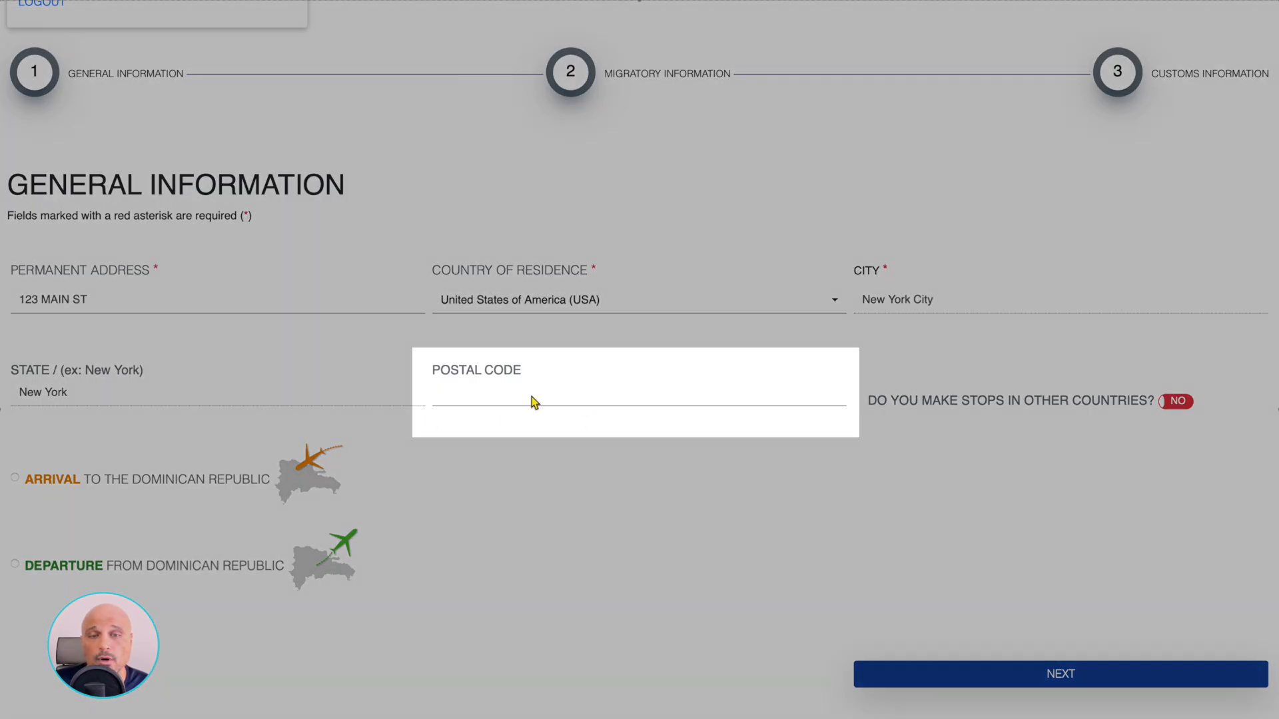
# Fill in the postal code and mark the trip as Arrival to the Dominican Republic, continuing to the migratory information
pyautogui.click(532, 397)
pyautogui.press('capslock')
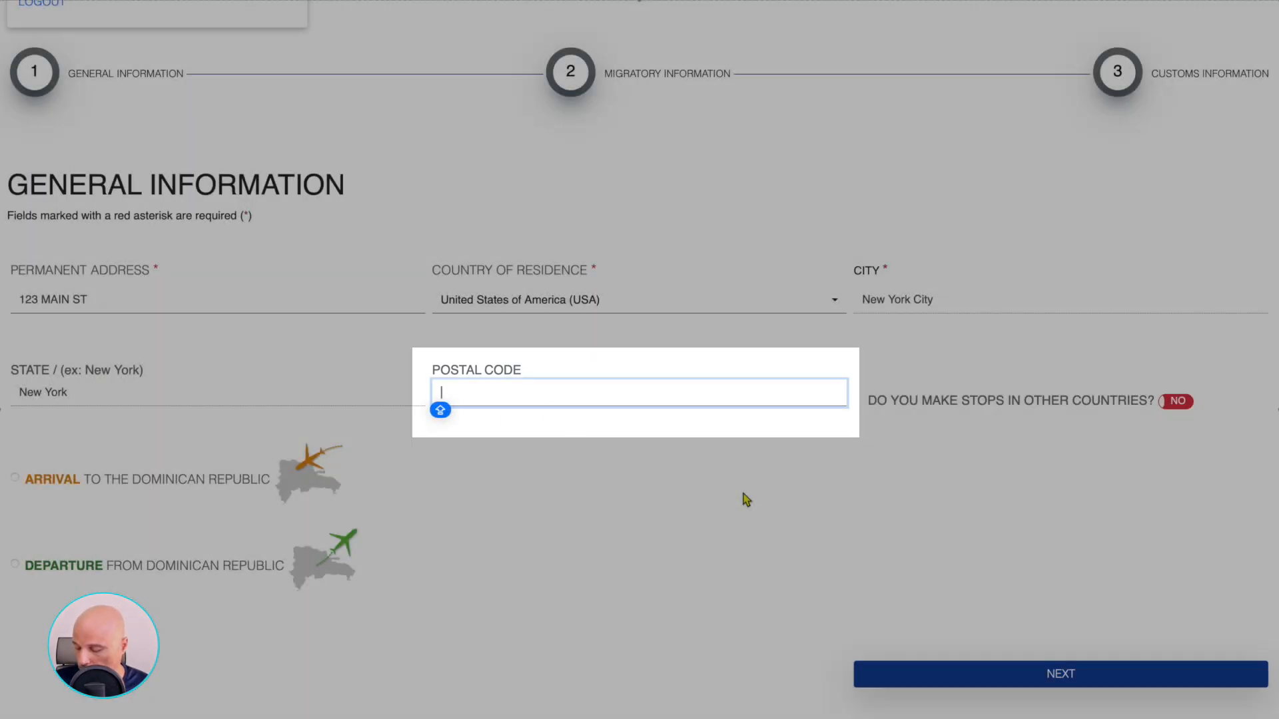
pyautogui.write('10018')
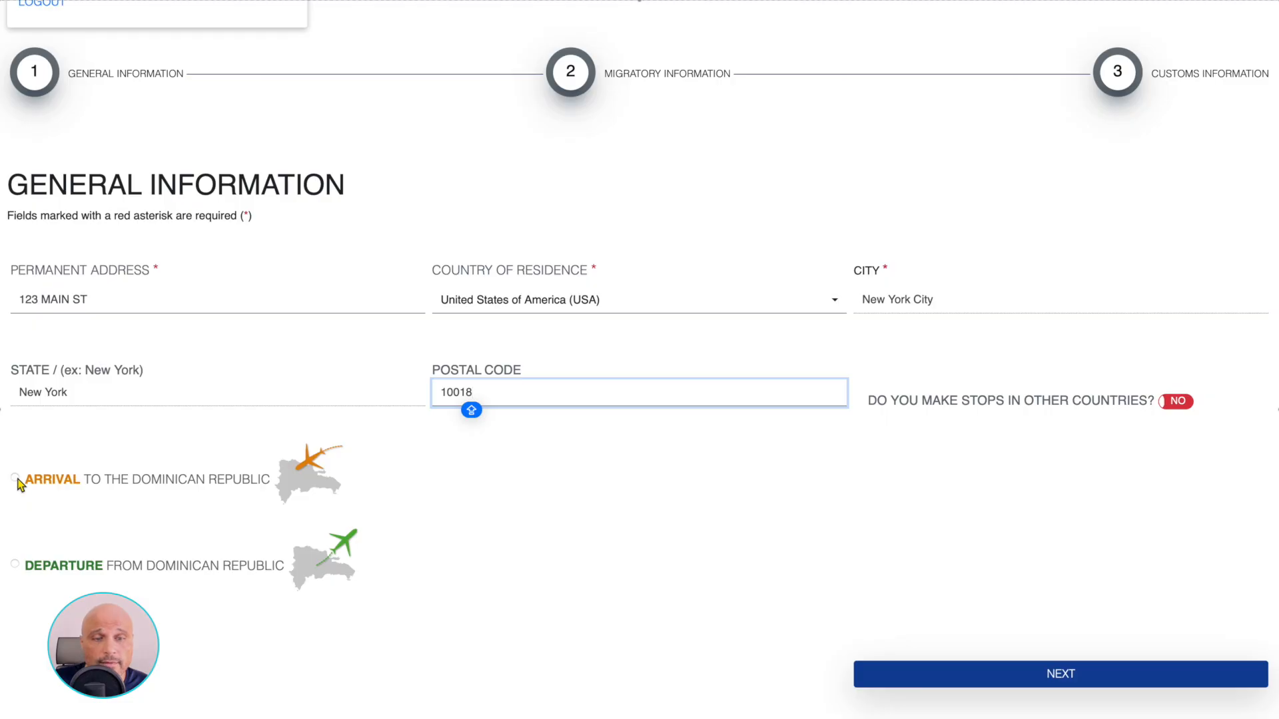
pyautogui.click(16, 479)
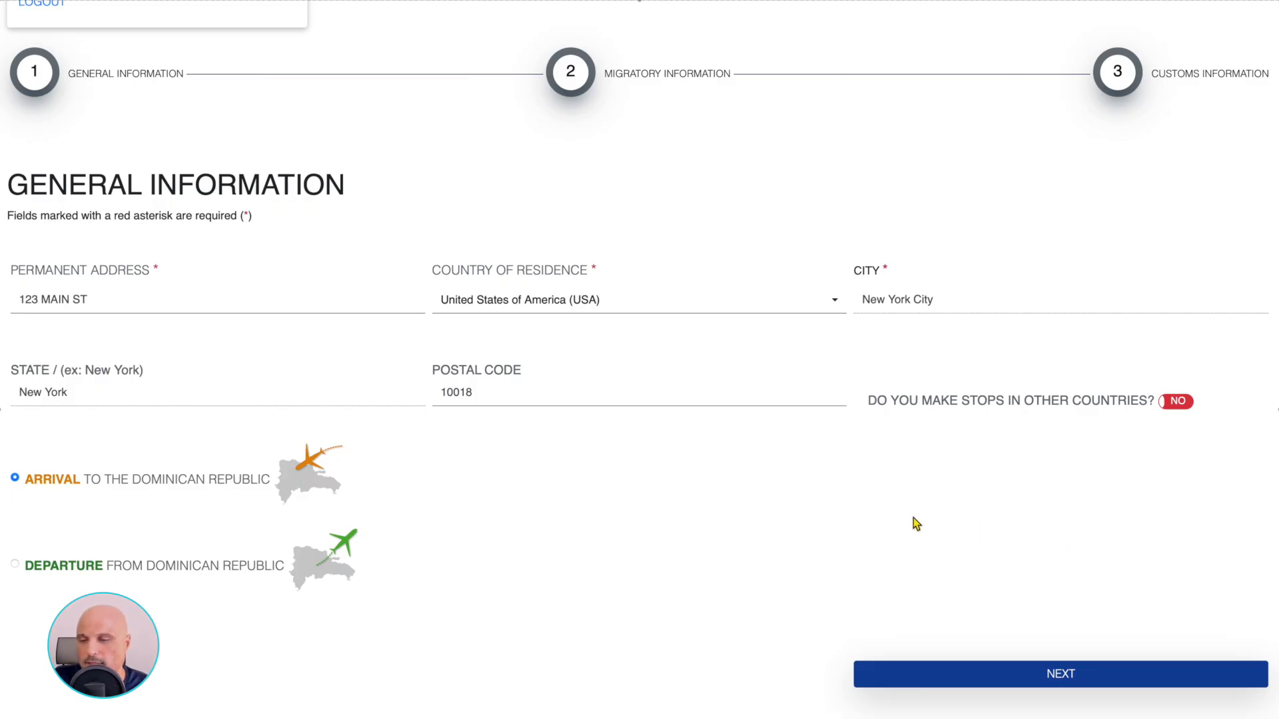
pyautogui.click(1152, 685)
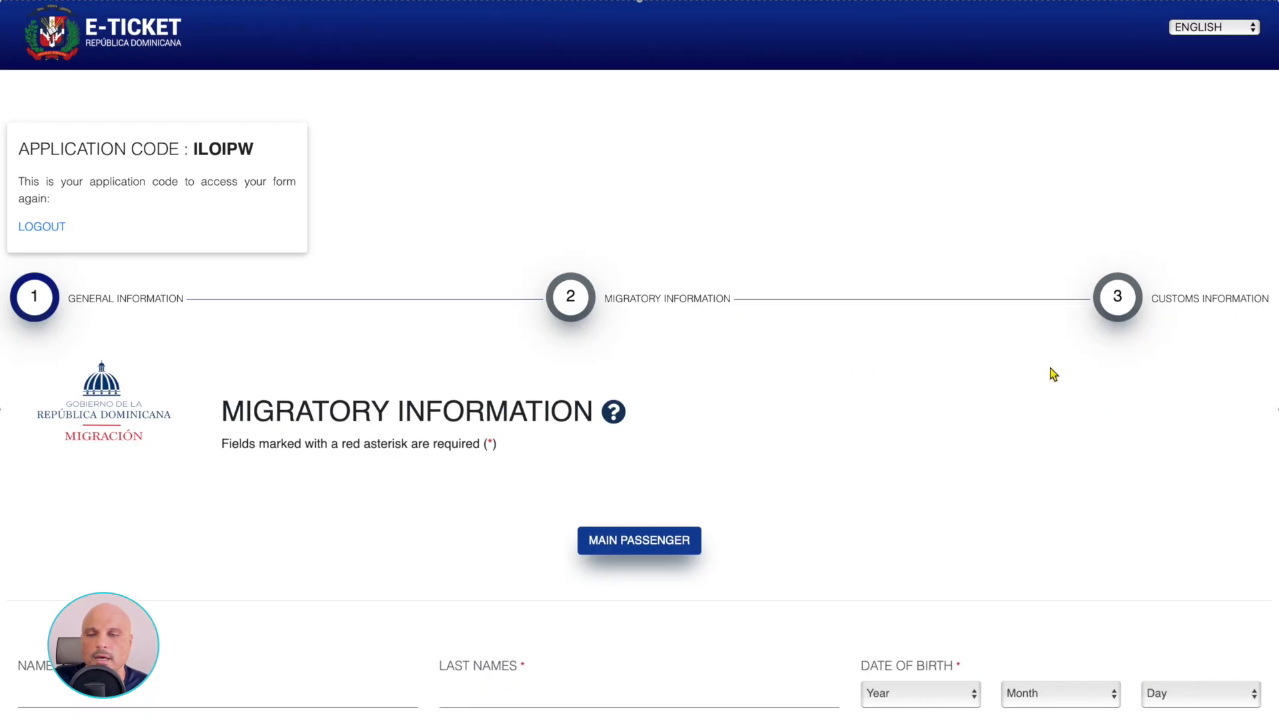
# Enter the main passenger's first name and last name in the migratory information
pyautogui.scroll(-2, 1051, 373)
pyautogui.scroll(-5, 1052, 374)
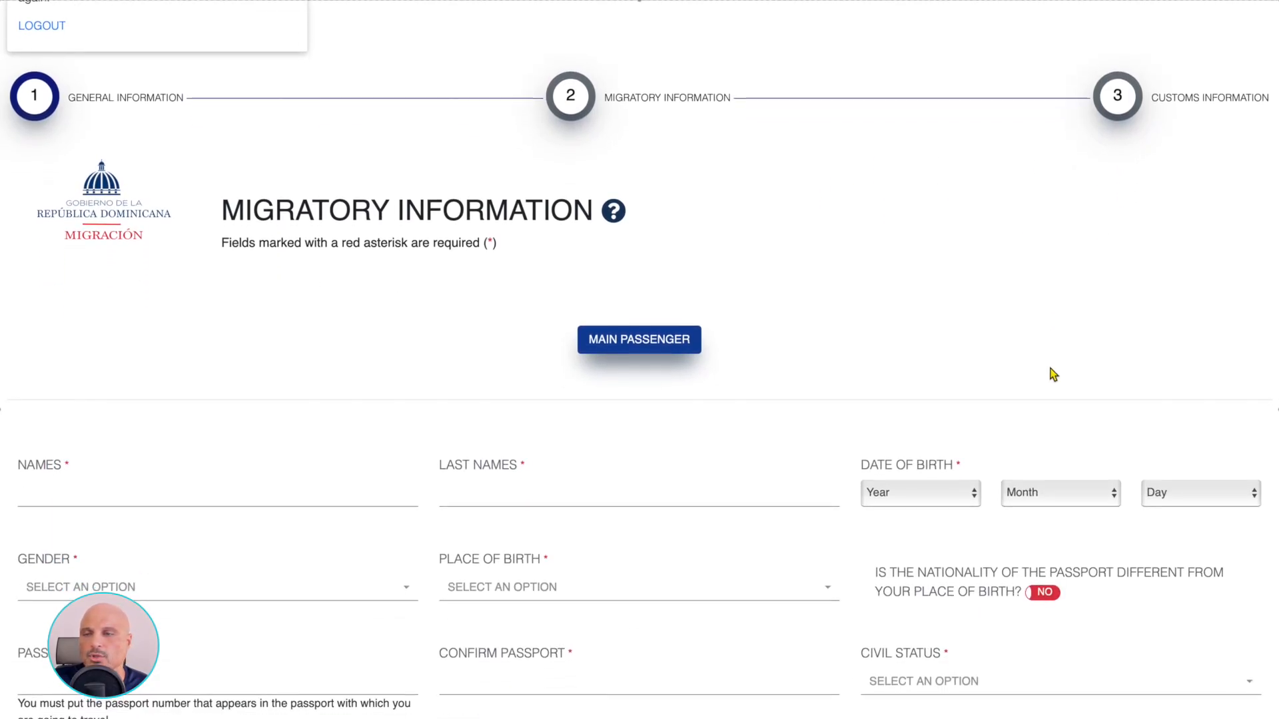
pyautogui.scroll(4, 1052, 374)
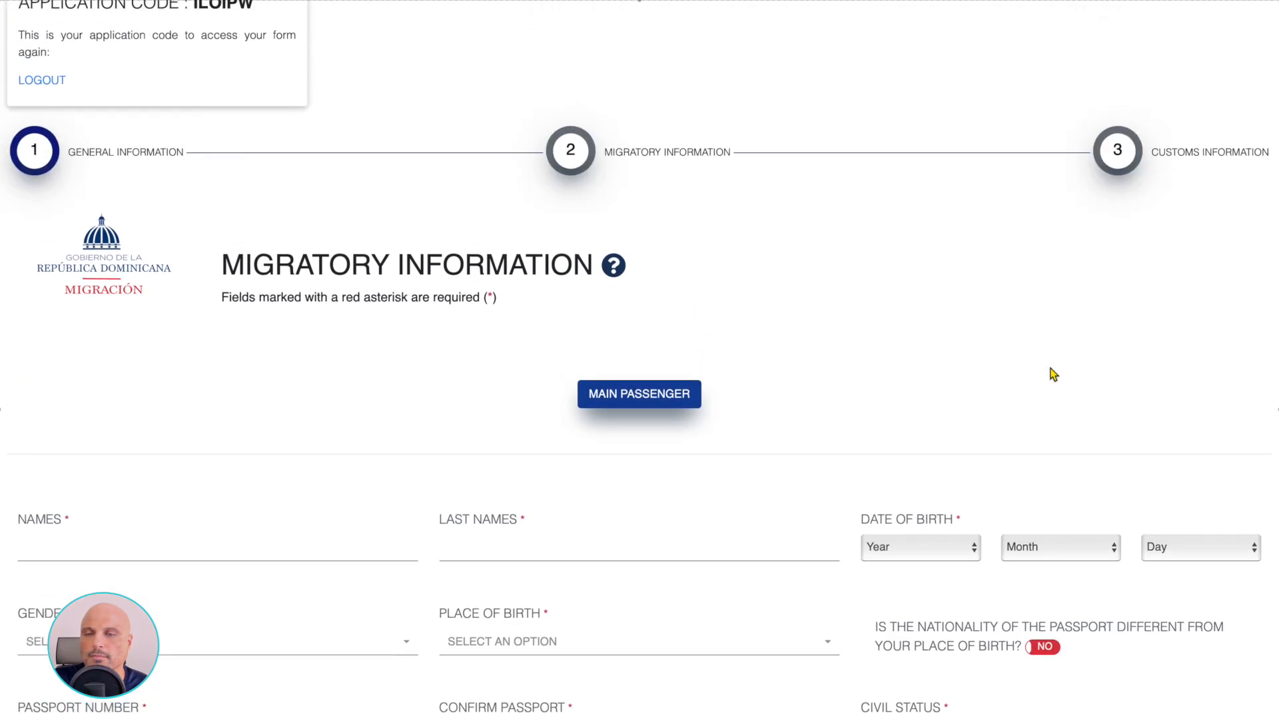
pyautogui.scroll(-3, 1052, 374)
pyautogui.scroll(-1, 1051, 373)
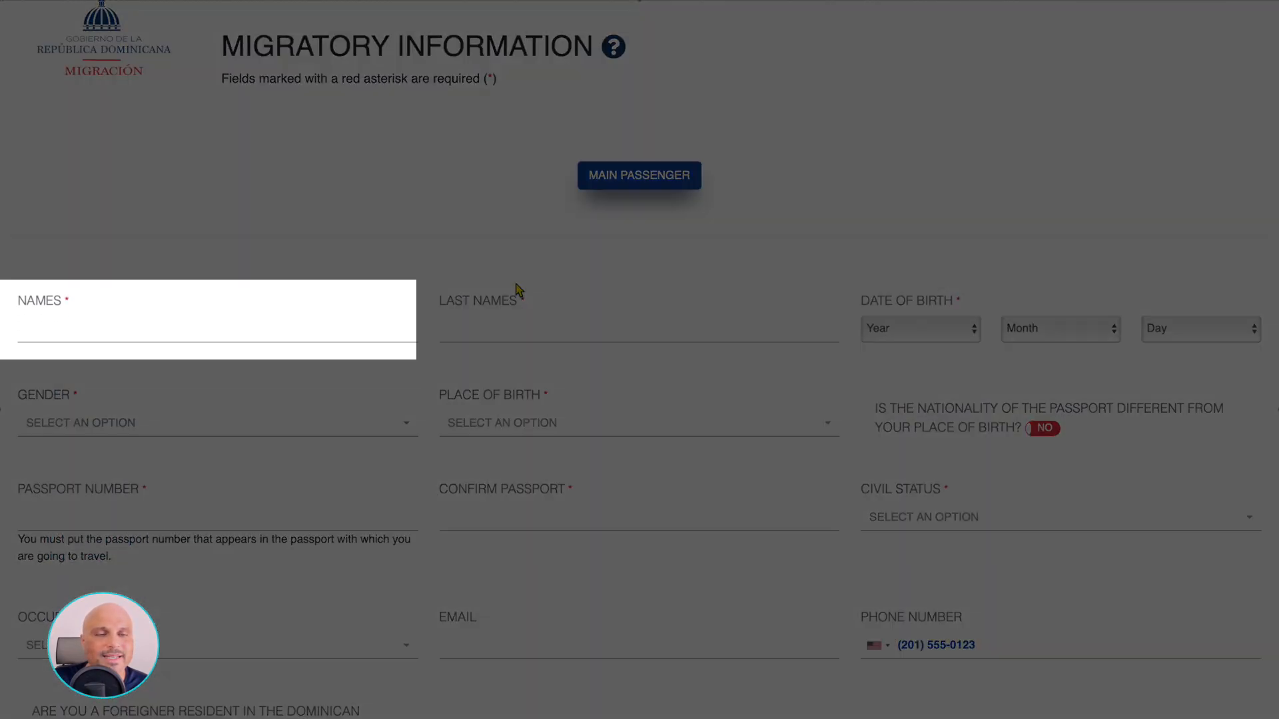
pyautogui.click(228, 329)
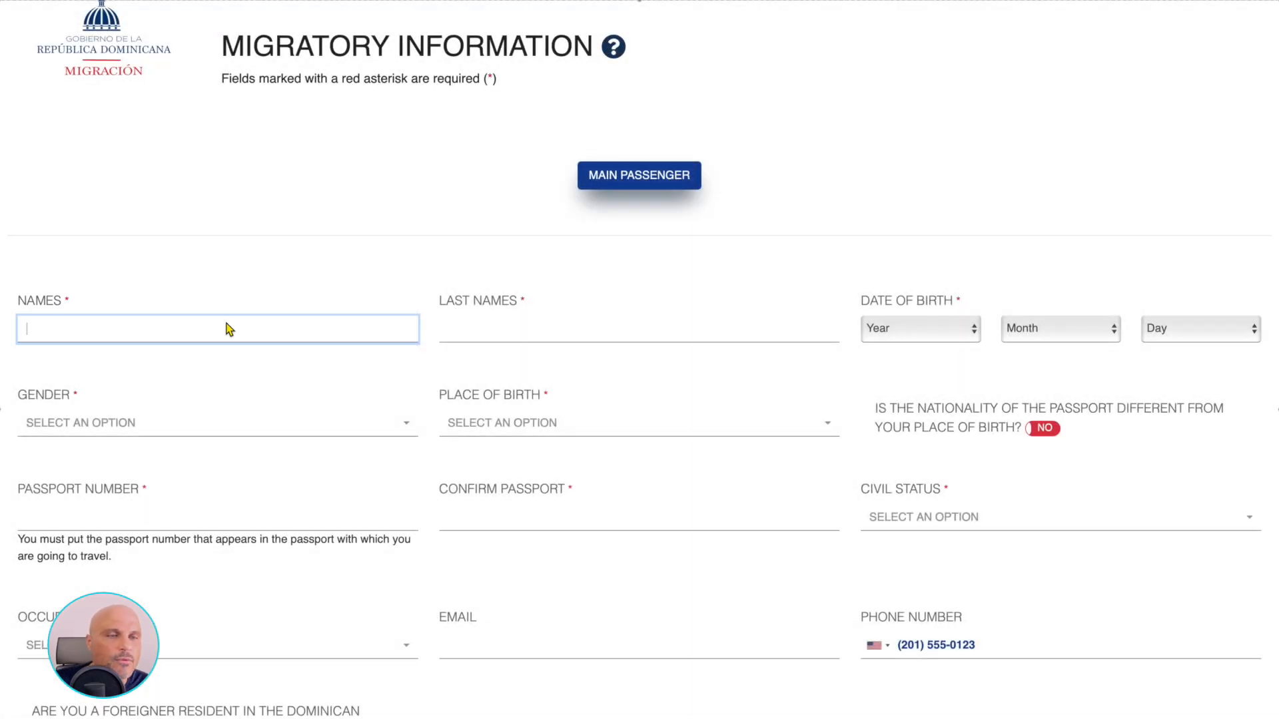
pyautogui.press('capslock')
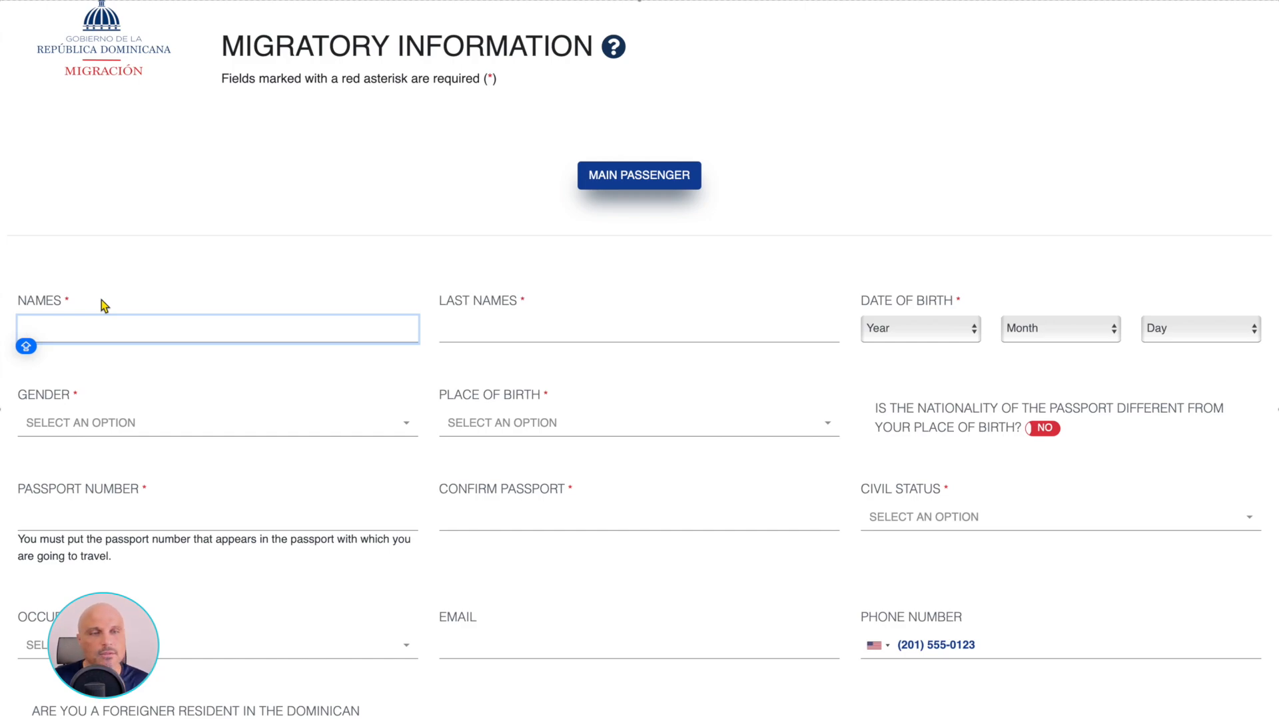
pyautogui.write('JOHN')
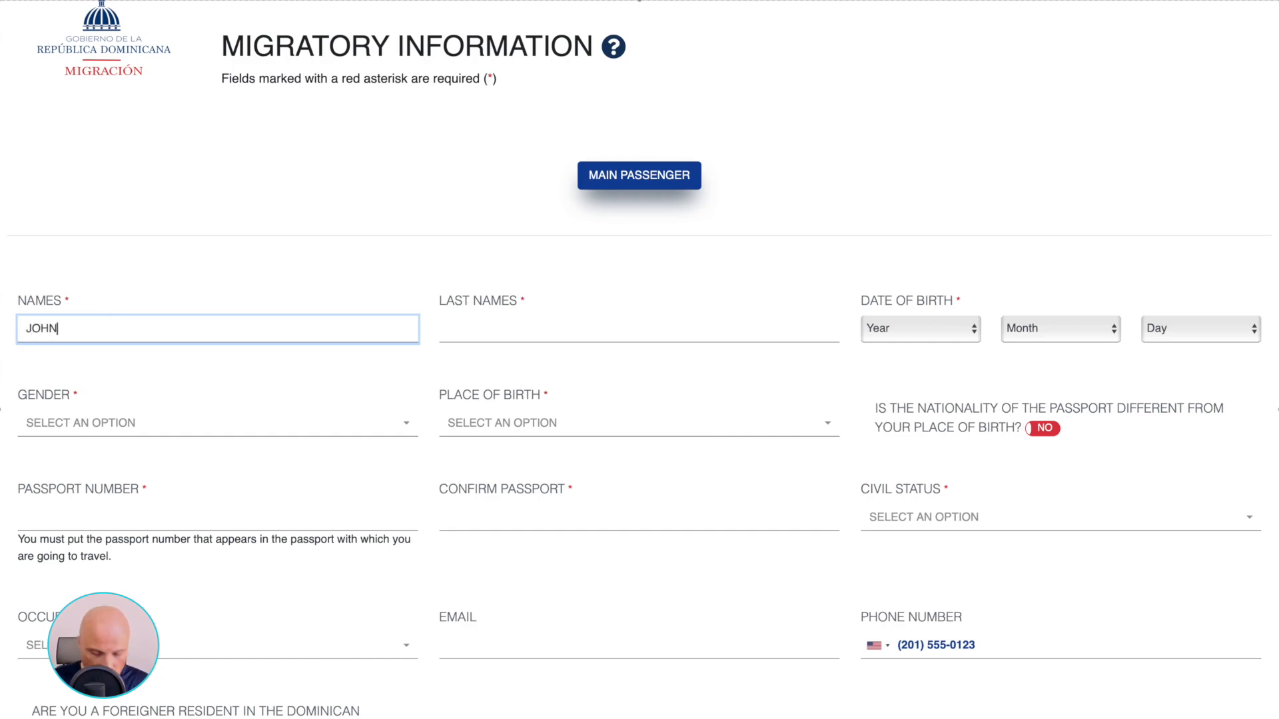
pyautogui.press('Tab')
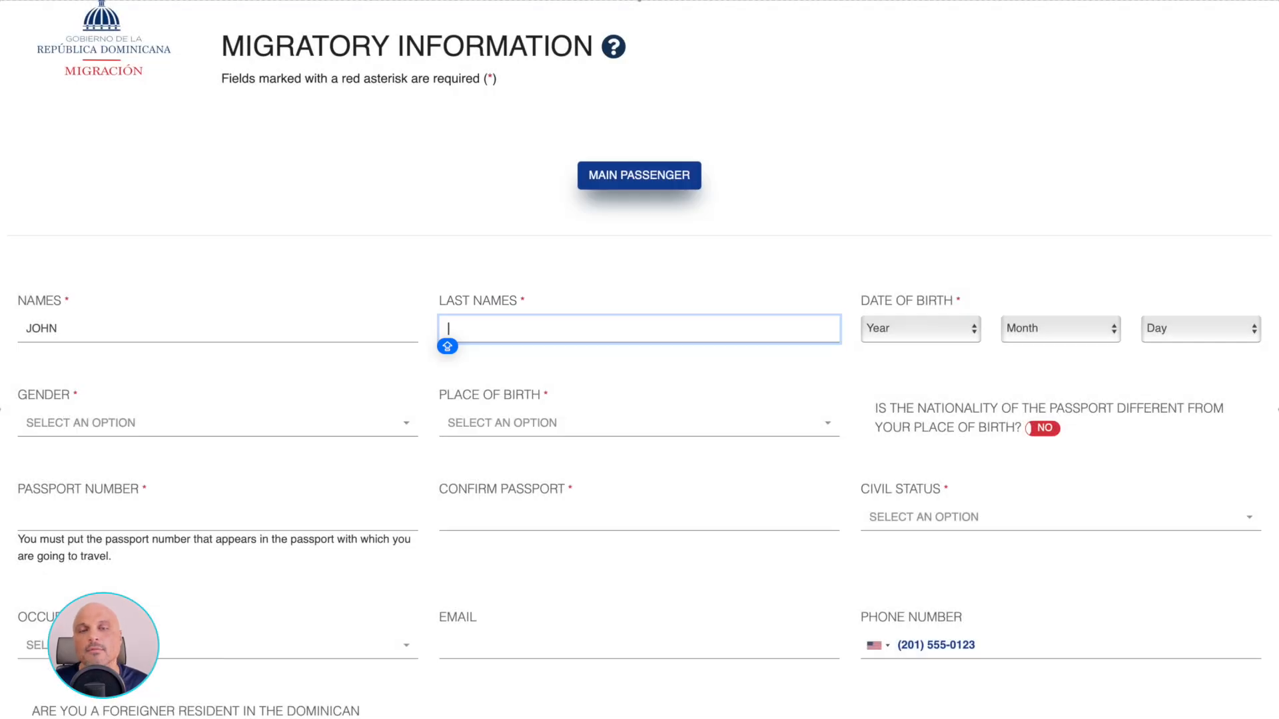
pyautogui.write('DOE')
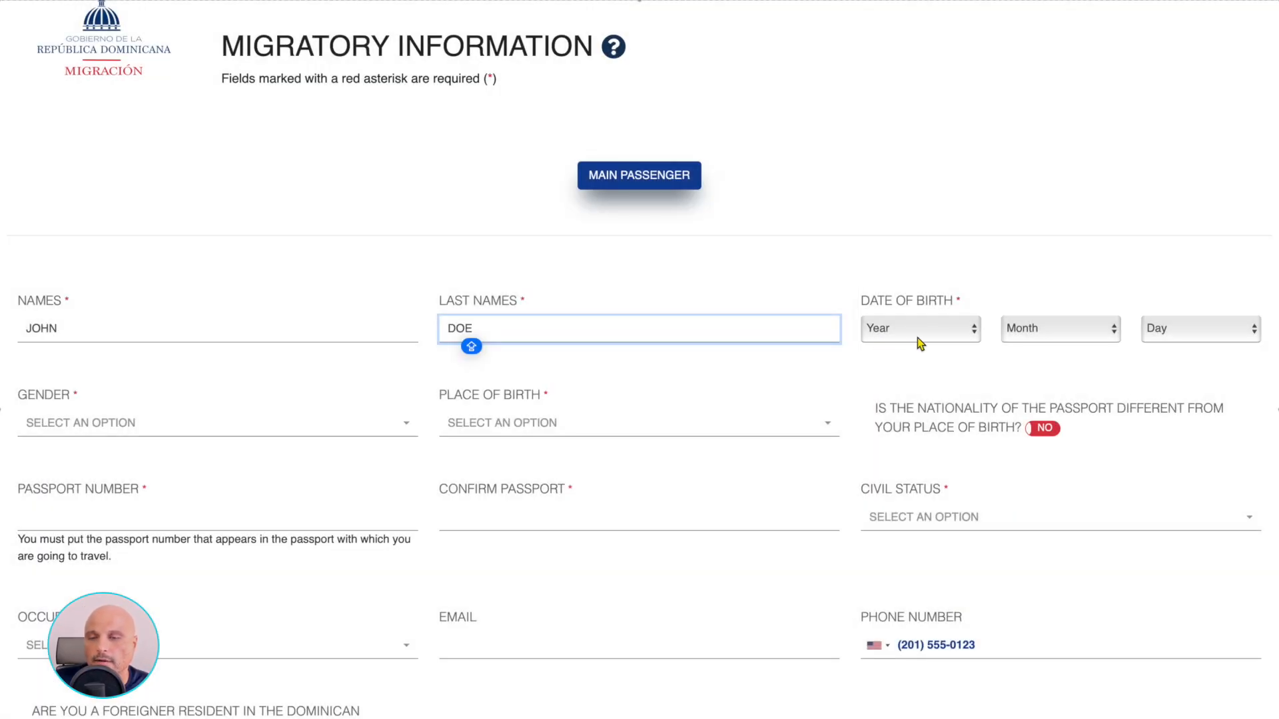
# Fill in the year, month and day of the passenger's date of birth
pyautogui.click(917, 337)
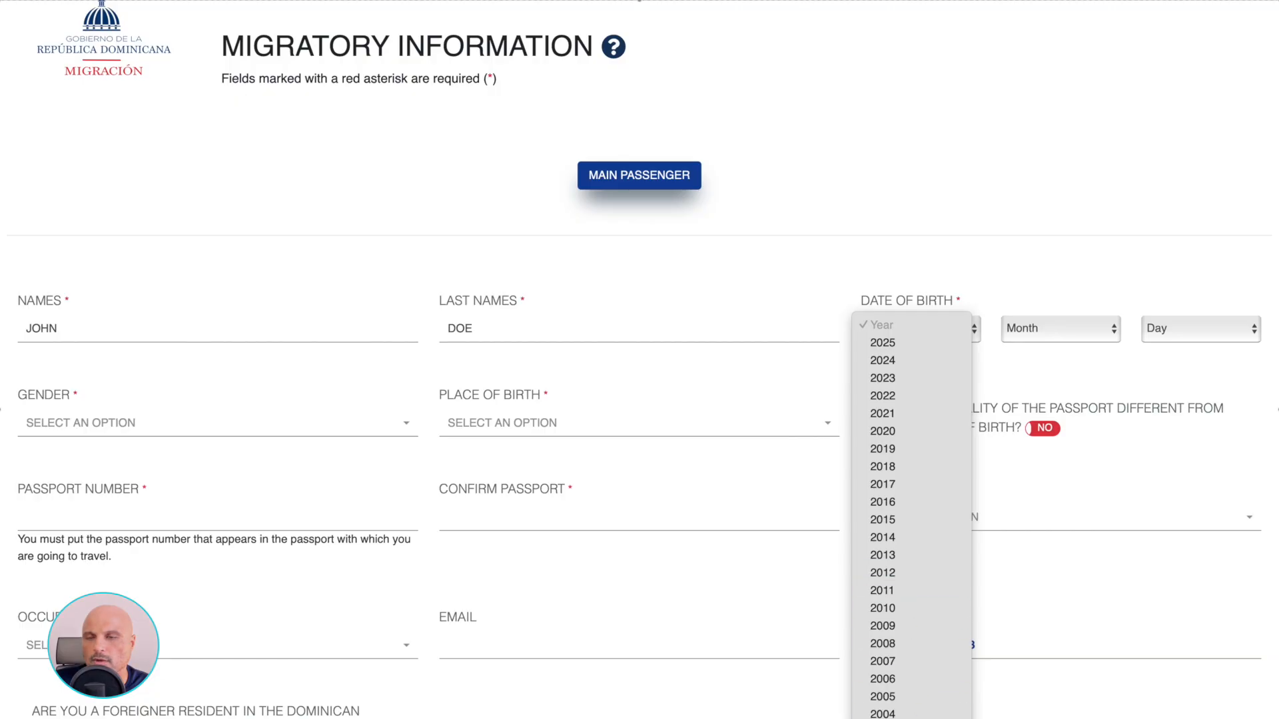
pyautogui.click(919, 718)
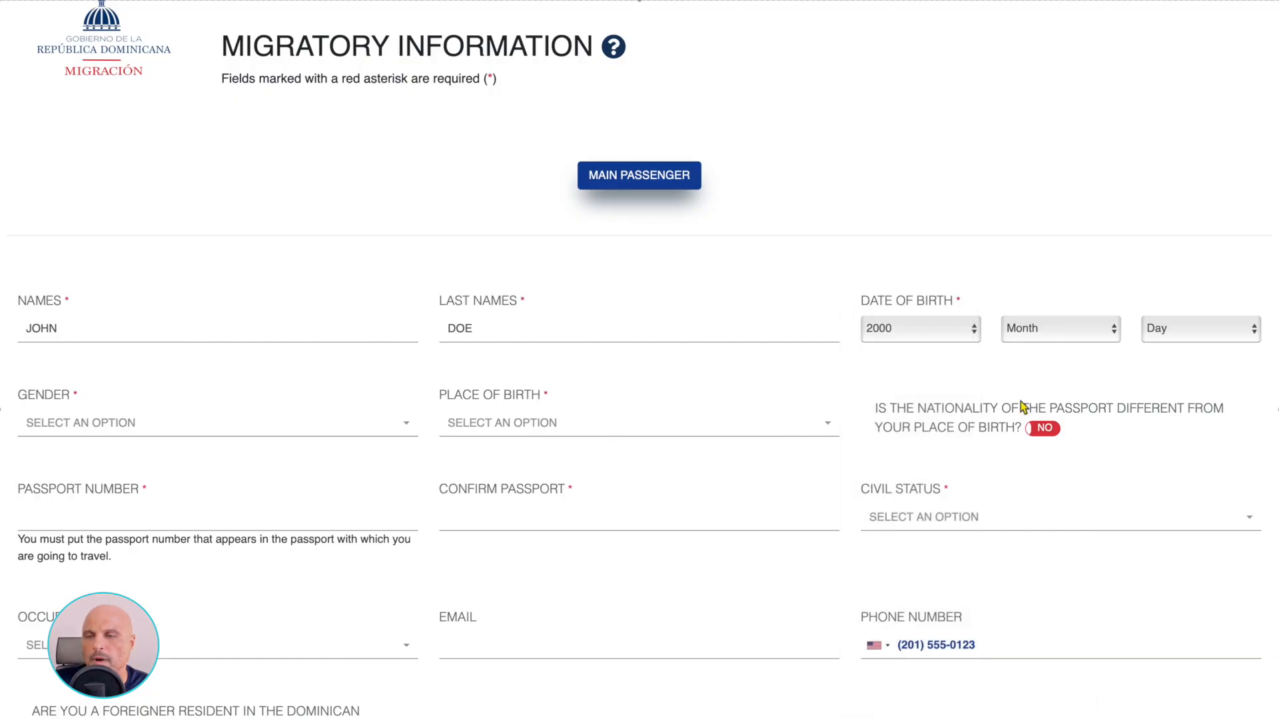
pyautogui.click(1070, 335)
pyautogui.click(1061, 343)
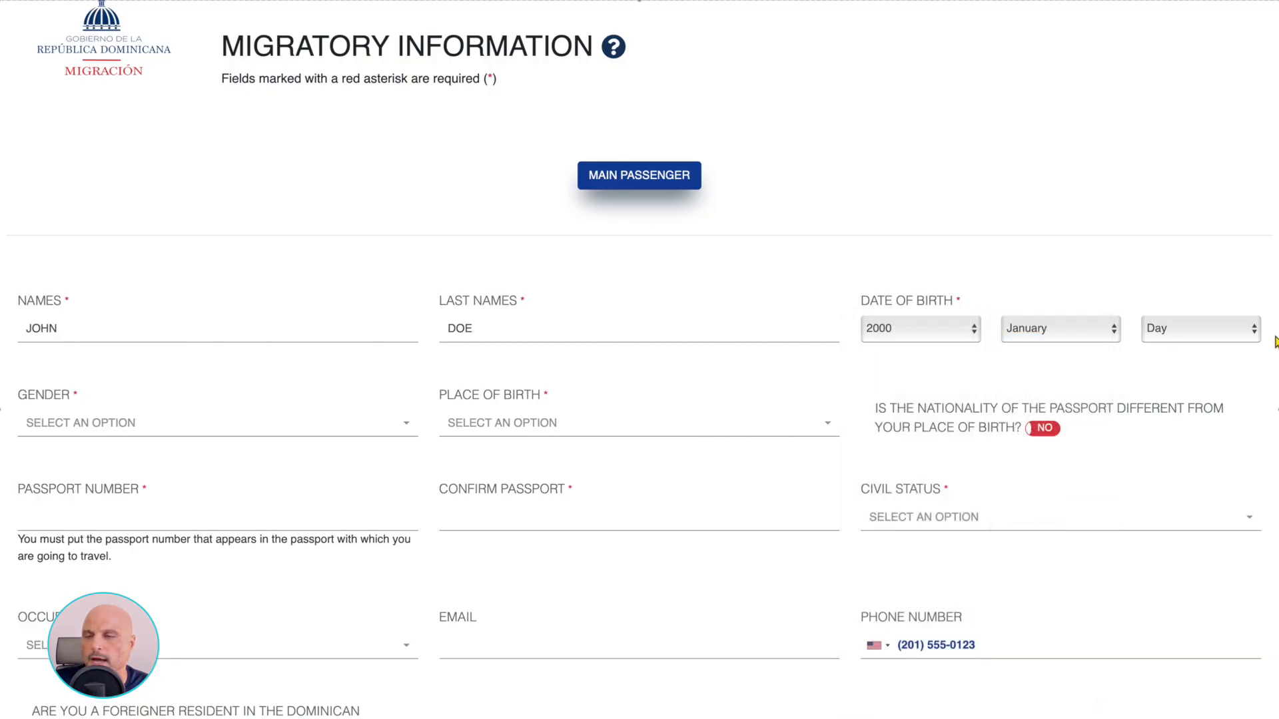
pyautogui.click(1229, 336)
pyautogui.click(1183, 348)
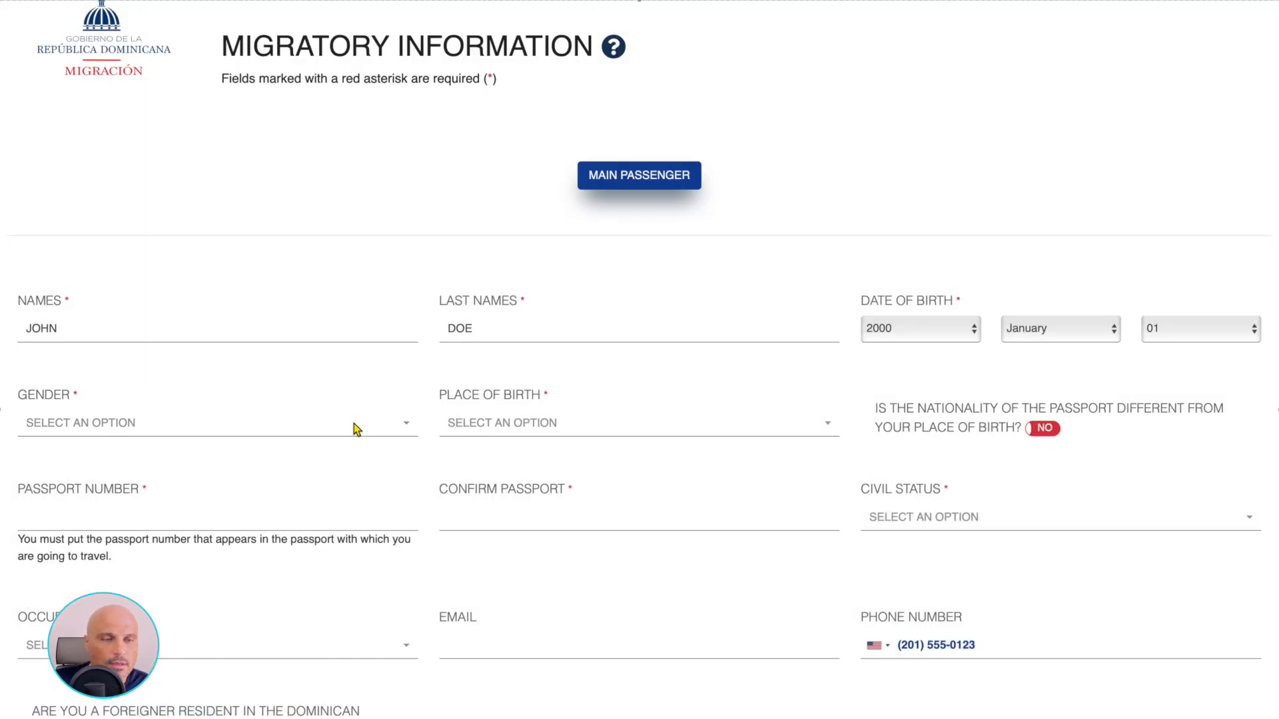
# Set the gender to MASCULINE and the place of birth to United States of America (USA), found by searching USA
pyautogui.click(354, 425)
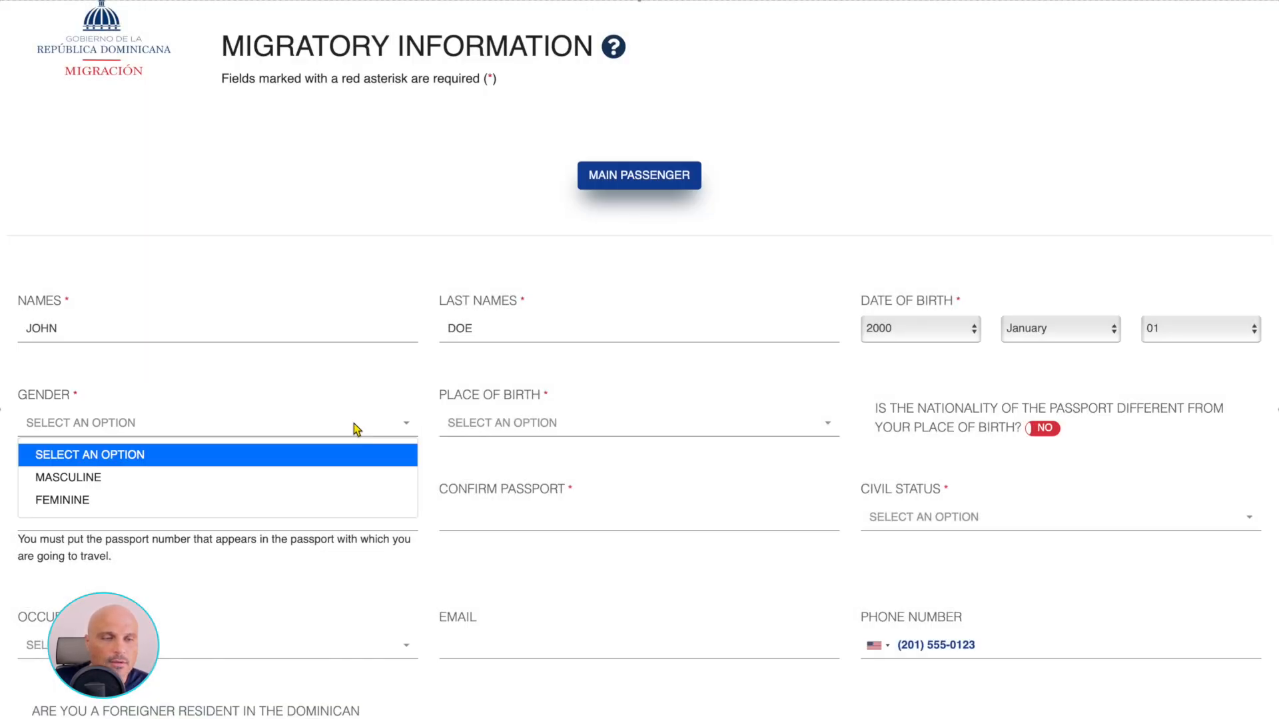
pyautogui.click(168, 480)
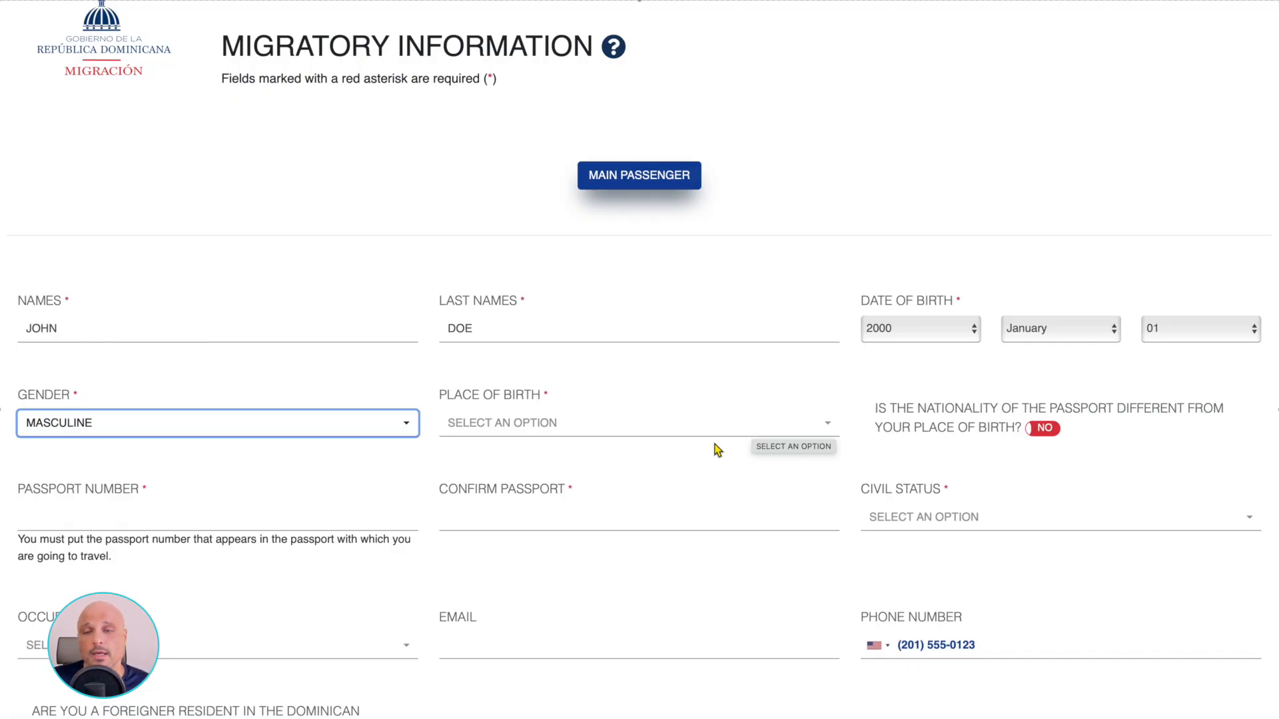
pyautogui.click(670, 426)
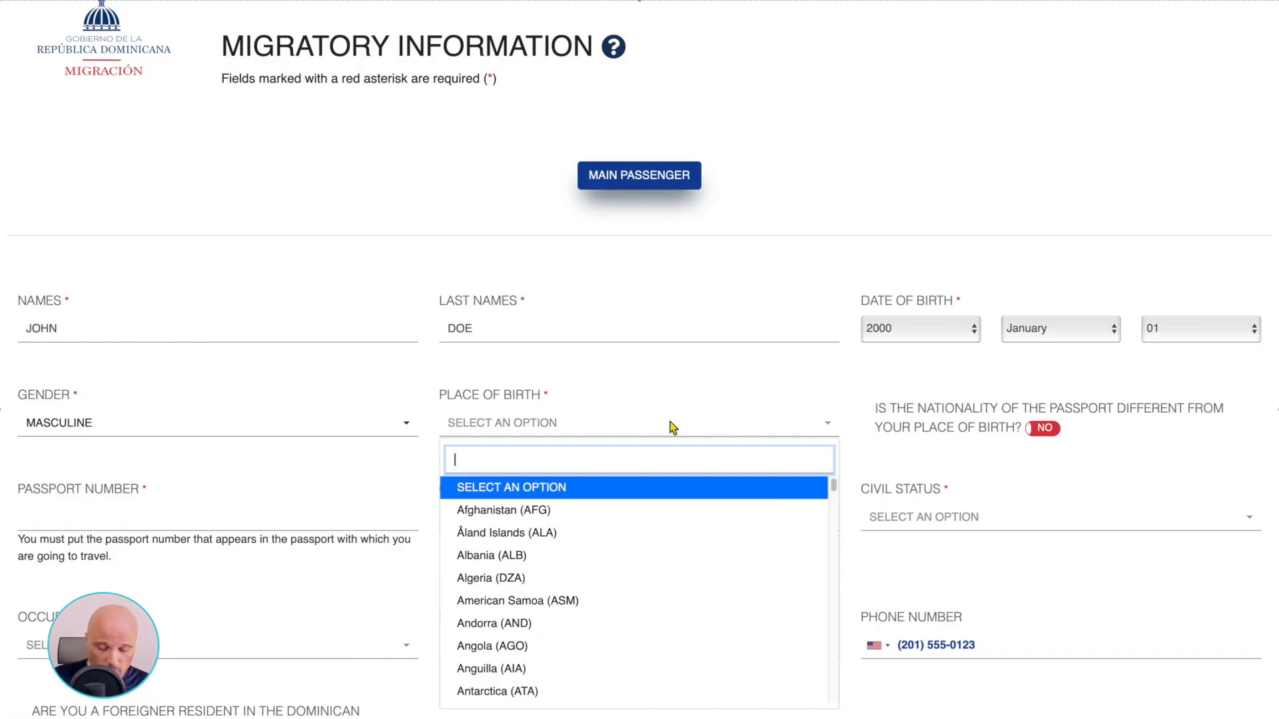
pyautogui.write('USA')
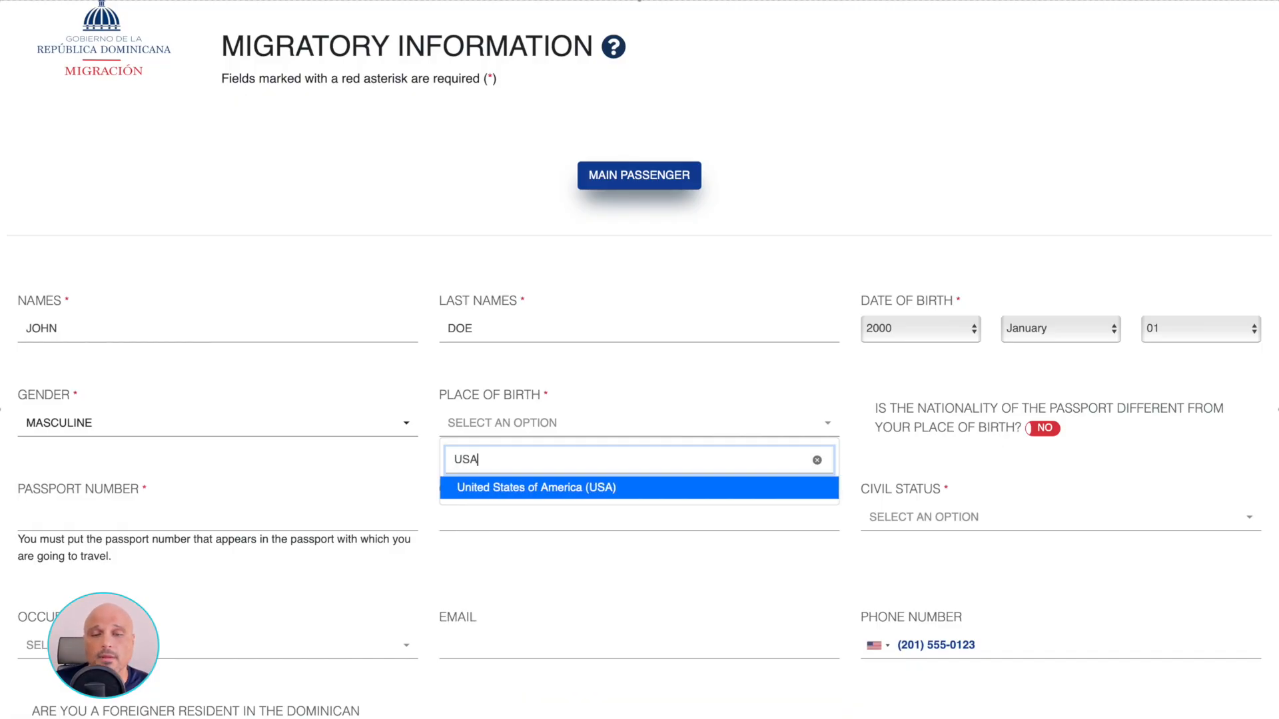
pyautogui.click(650, 493)
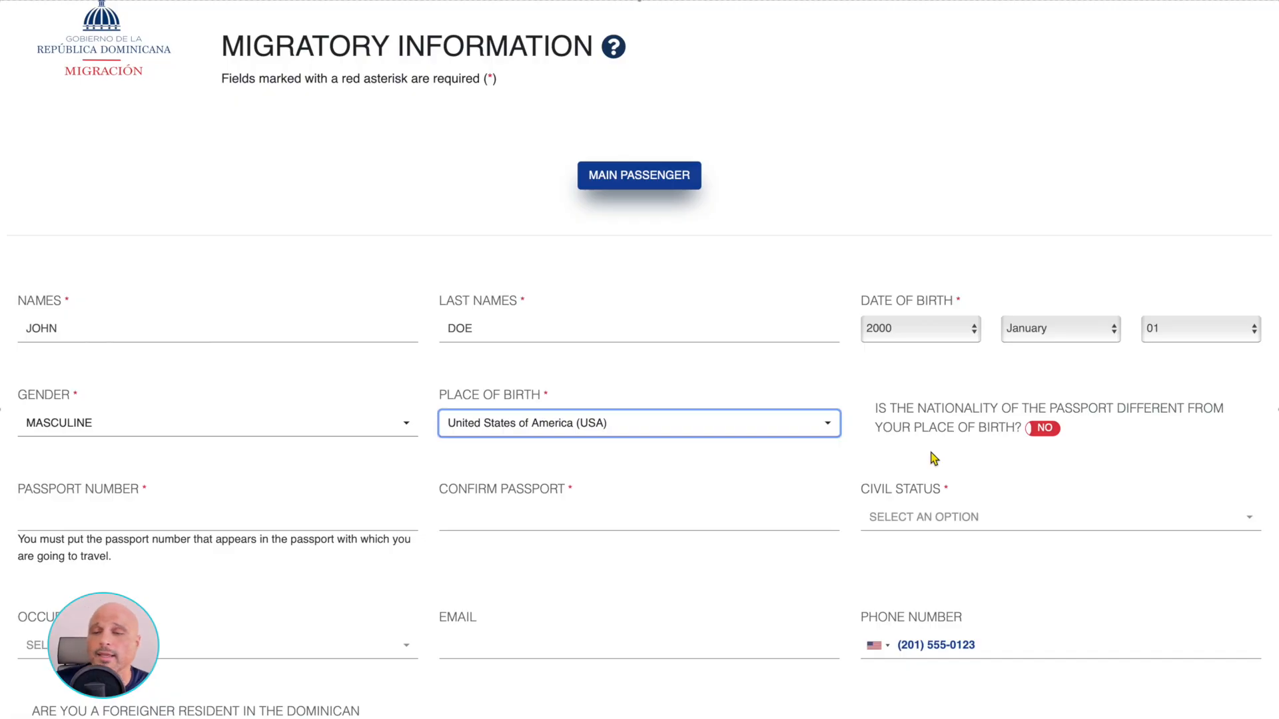
pyautogui.click(1051, 432)
pyautogui.click(1047, 429)
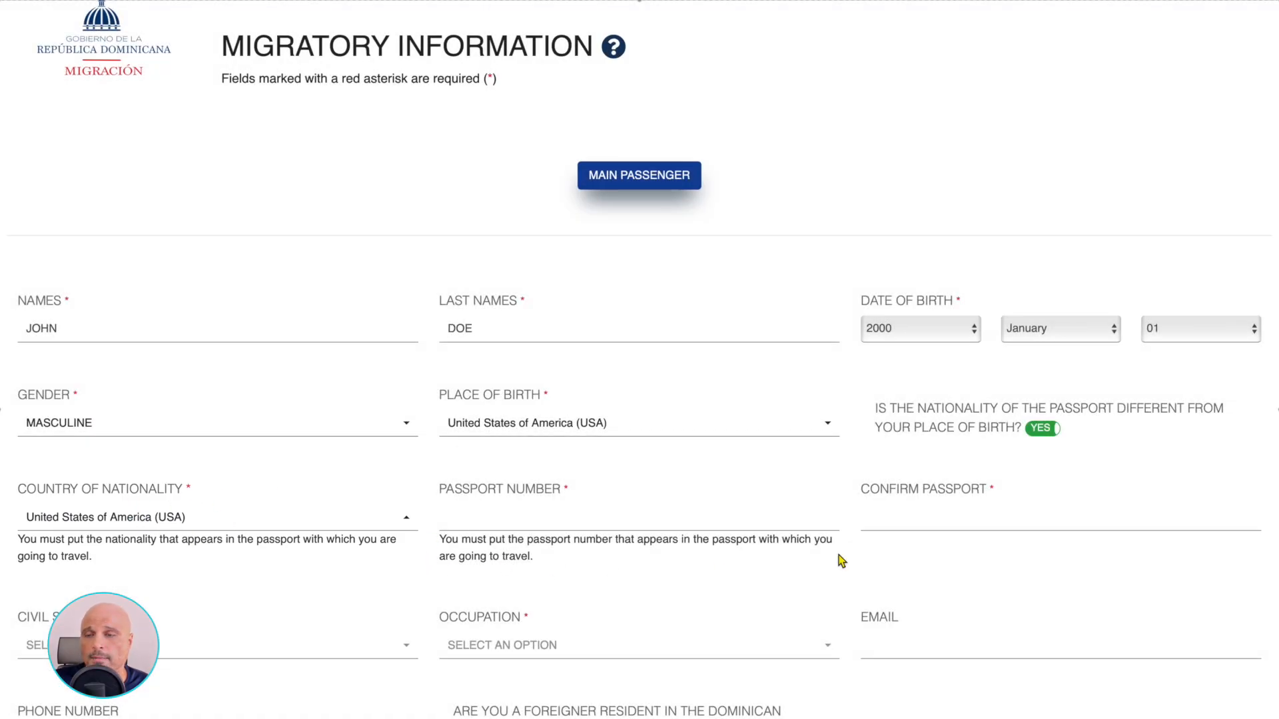
pyautogui.click(1042, 428)
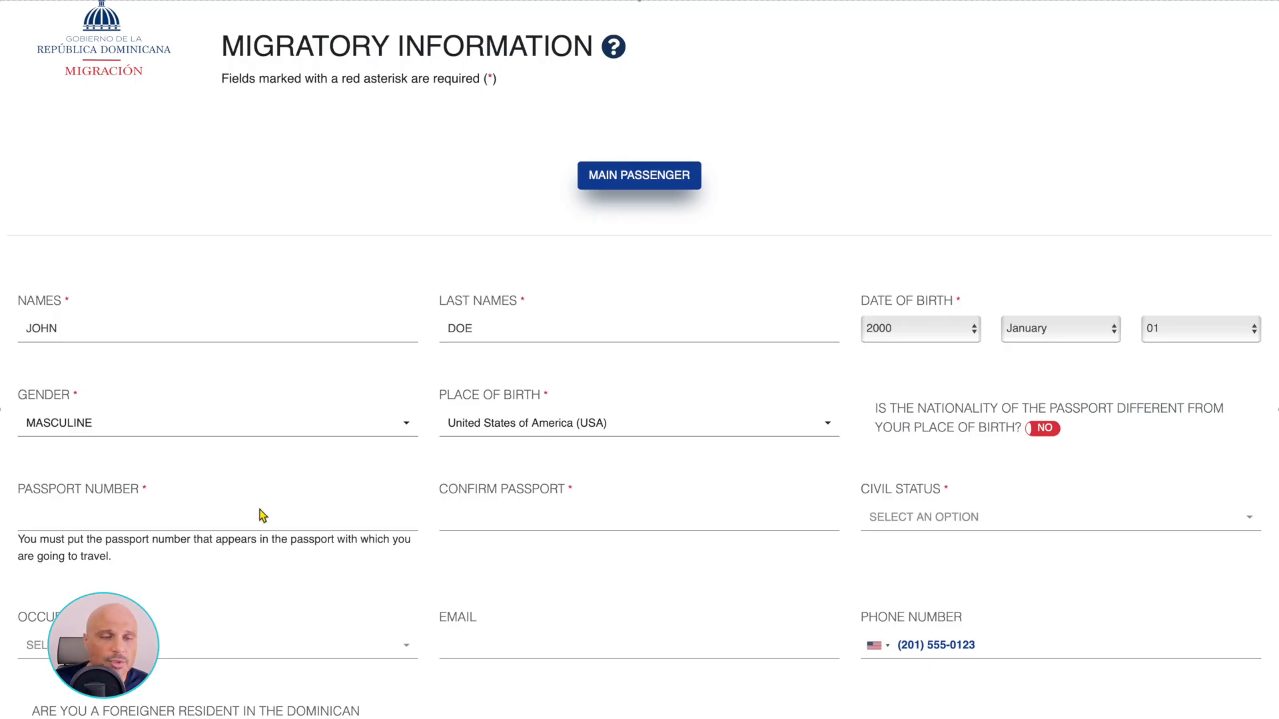
# Enter the passenger's passport number and repeat it in the passport confirmation
pyautogui.click(201, 522)
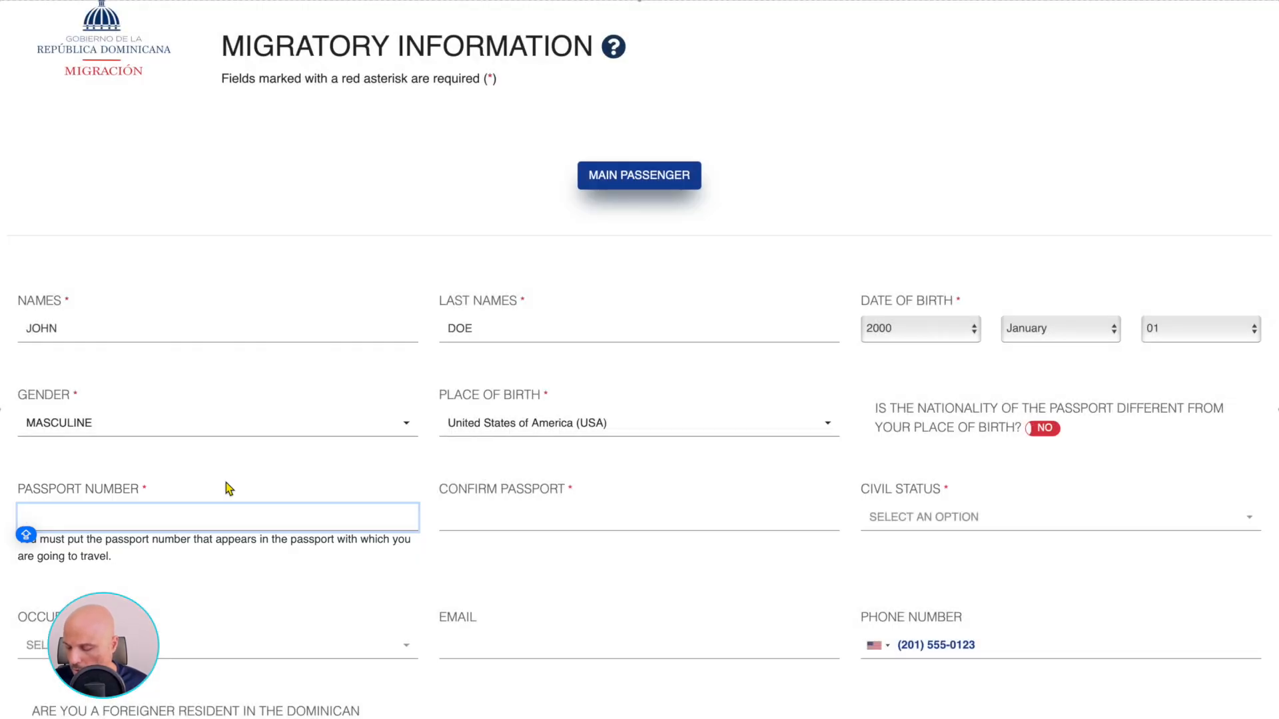
pyautogui.write('9876543210')
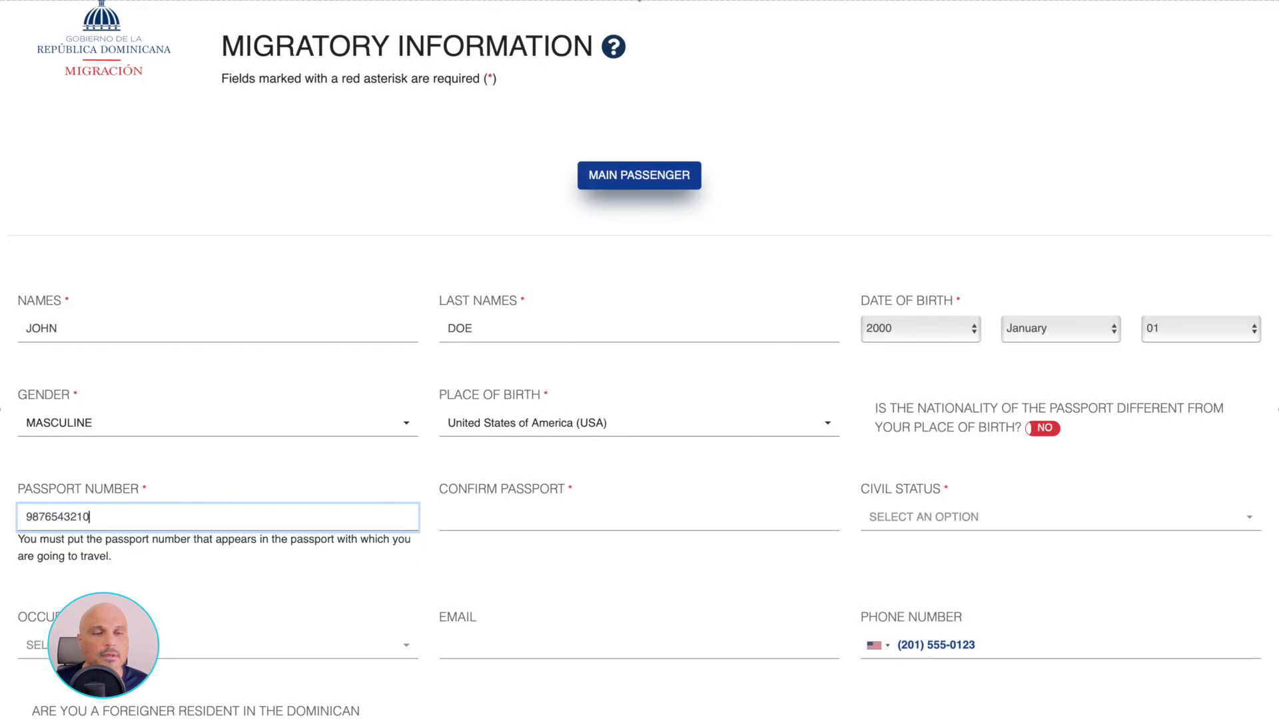
pyautogui.press('capslock')
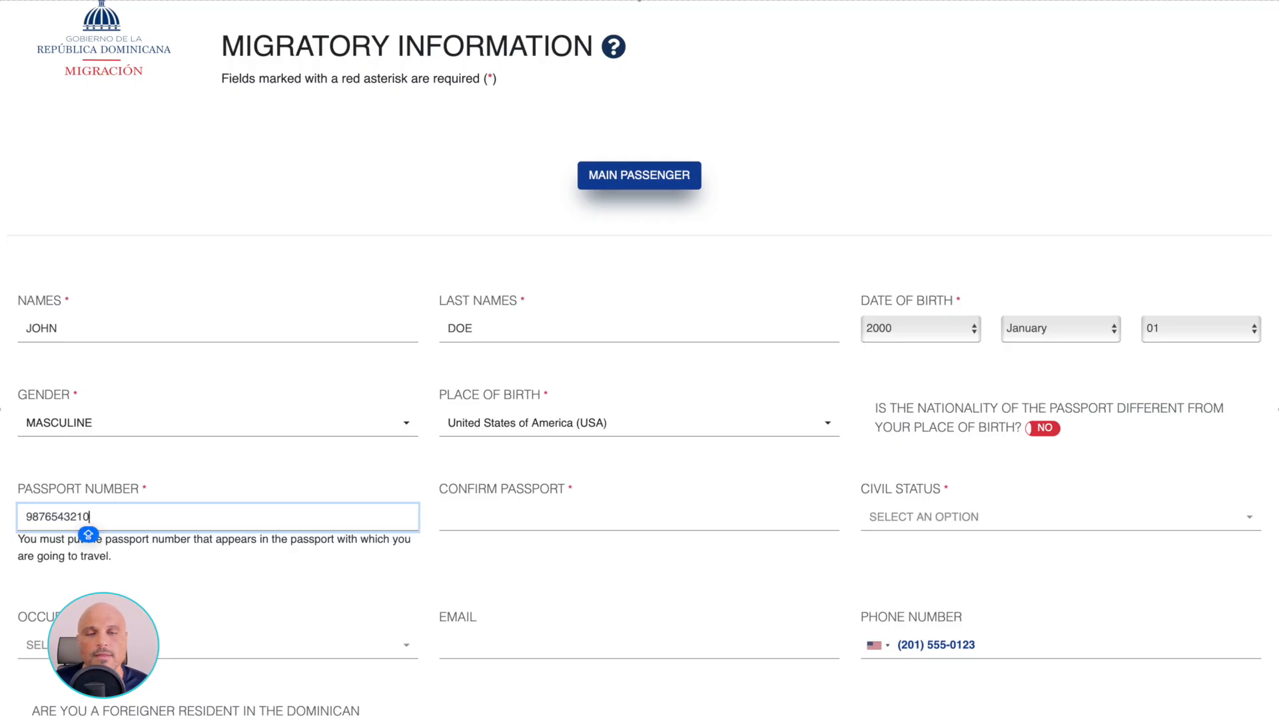
pyautogui.press('Tab')
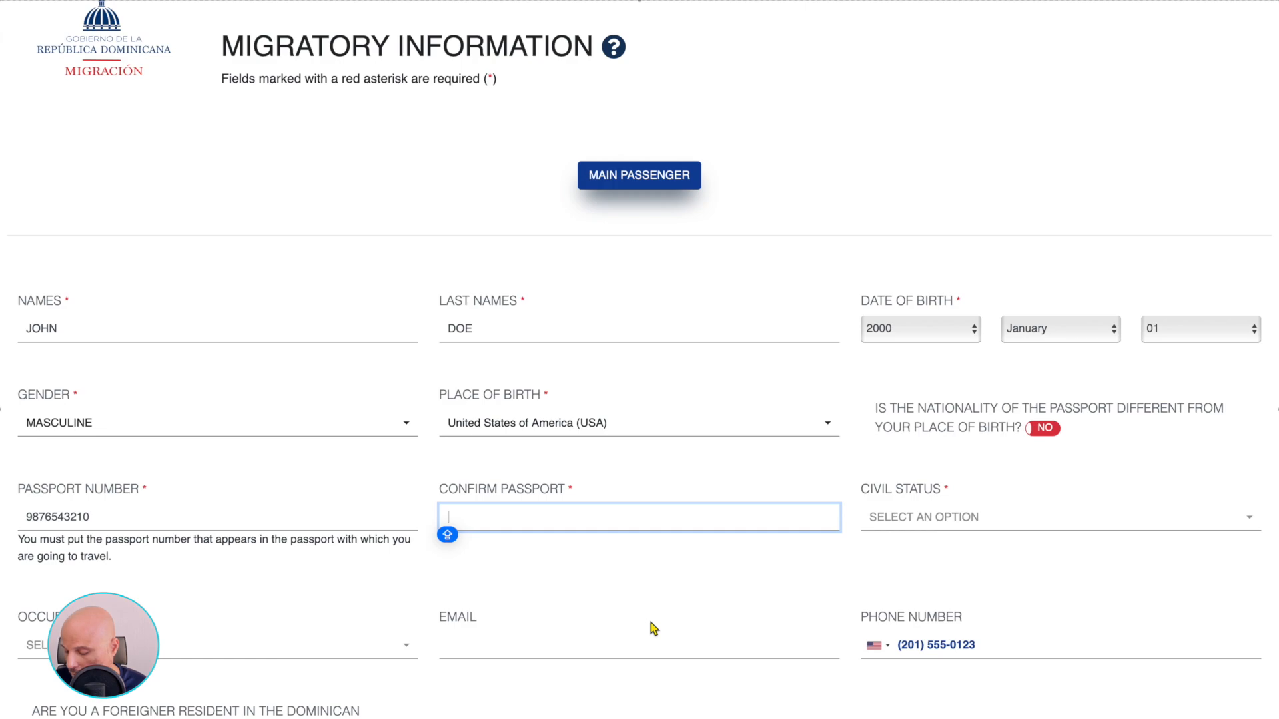
pyautogui.write('987654')
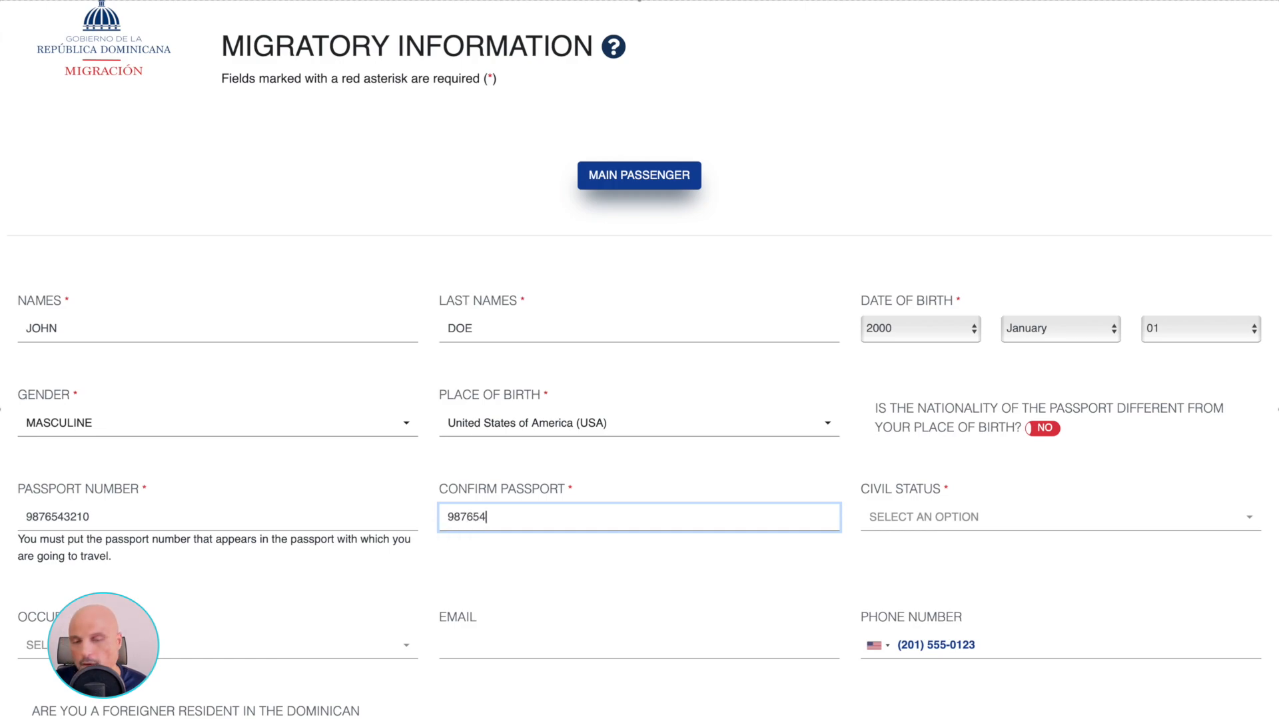
pyautogui.write('3210')
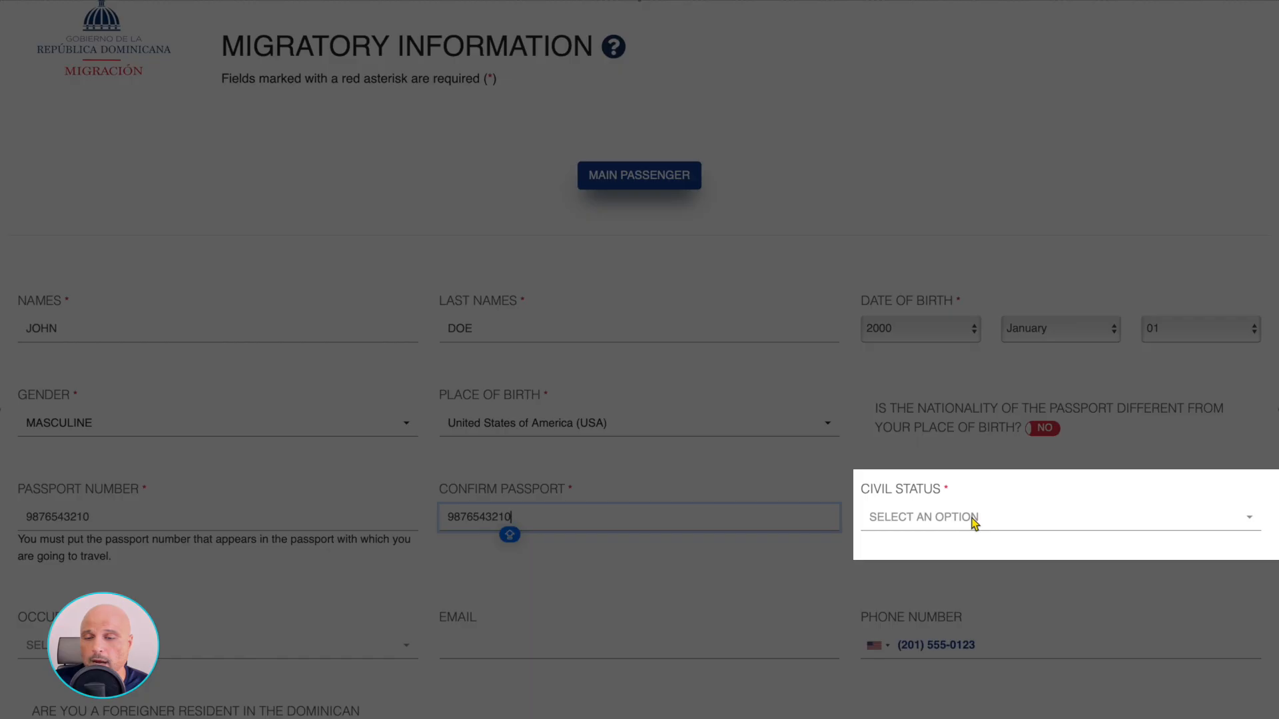
# Set the civil status to Single and the occupation to Private Employee
pyautogui.click(973, 519)
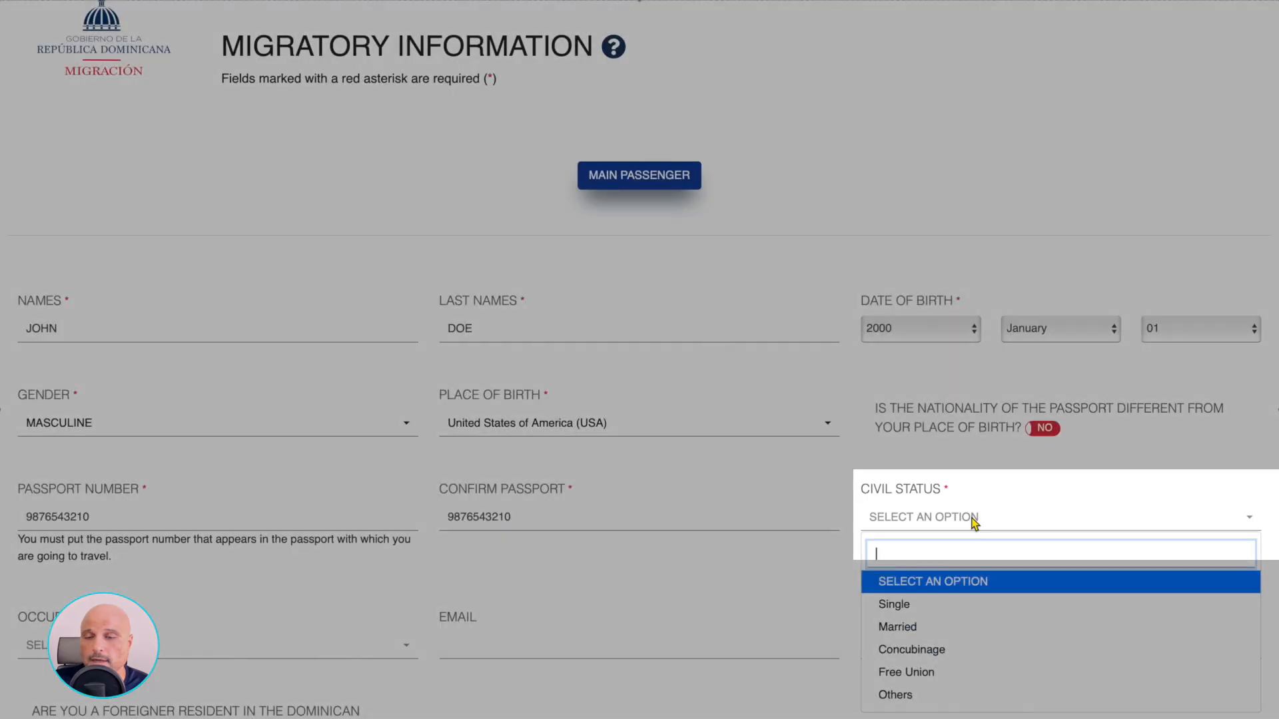
pyautogui.click(921, 611)
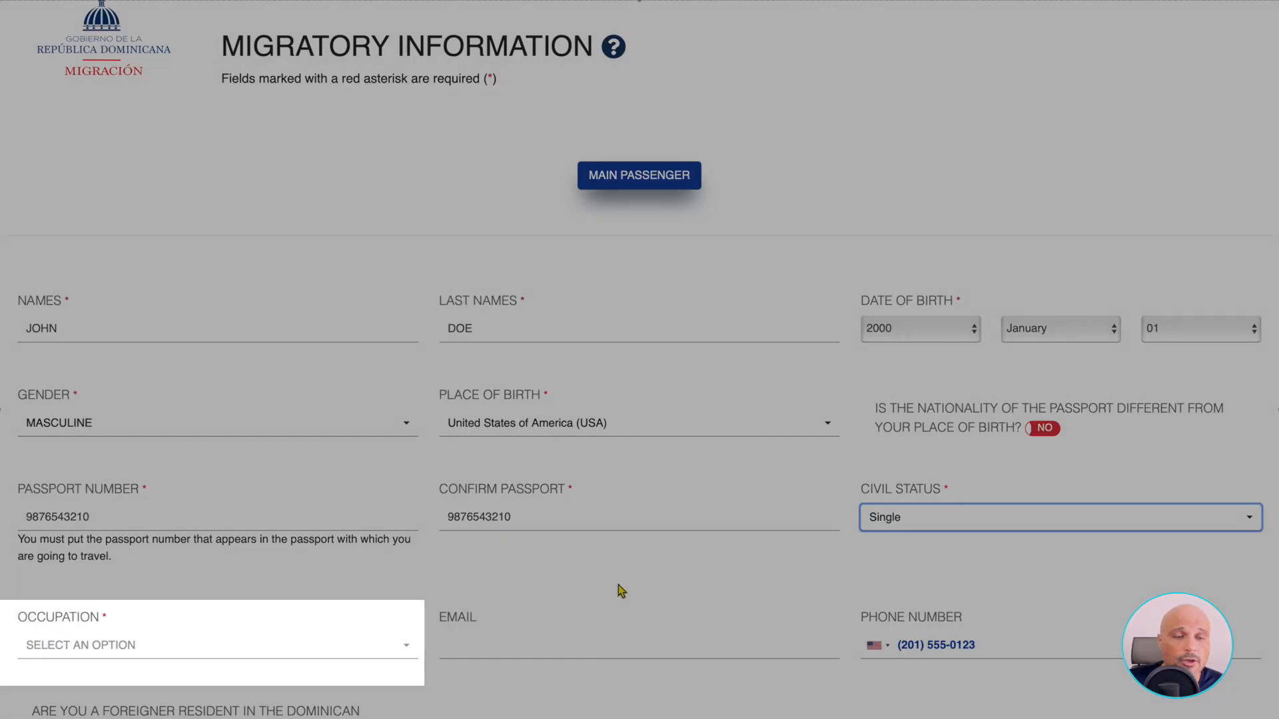
pyautogui.click(273, 656)
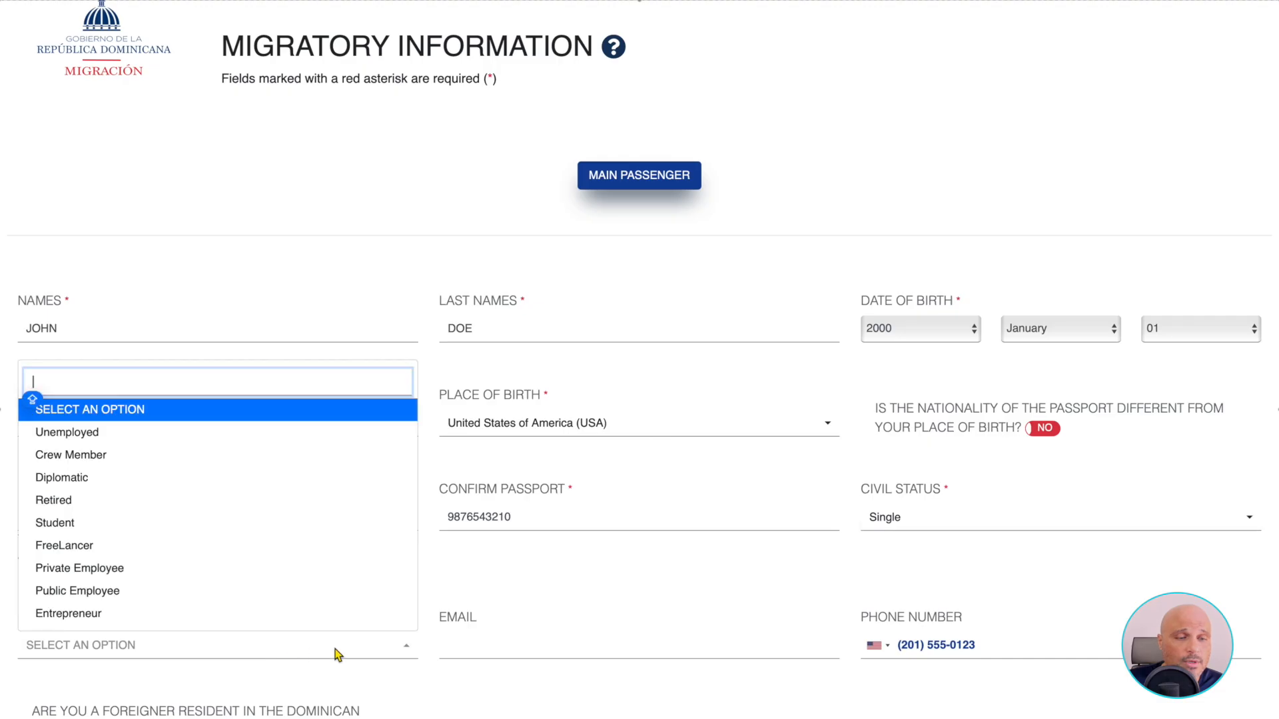
pyautogui.click(99, 570)
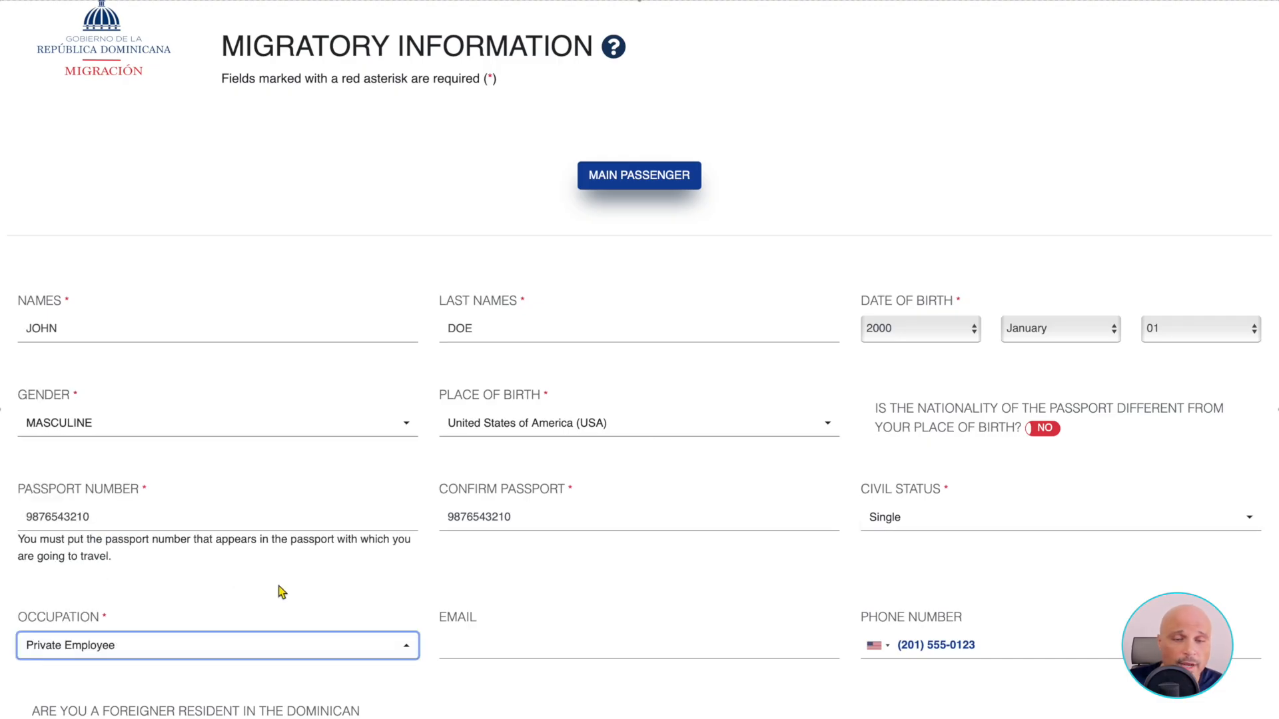
pyautogui.click(381, 652)
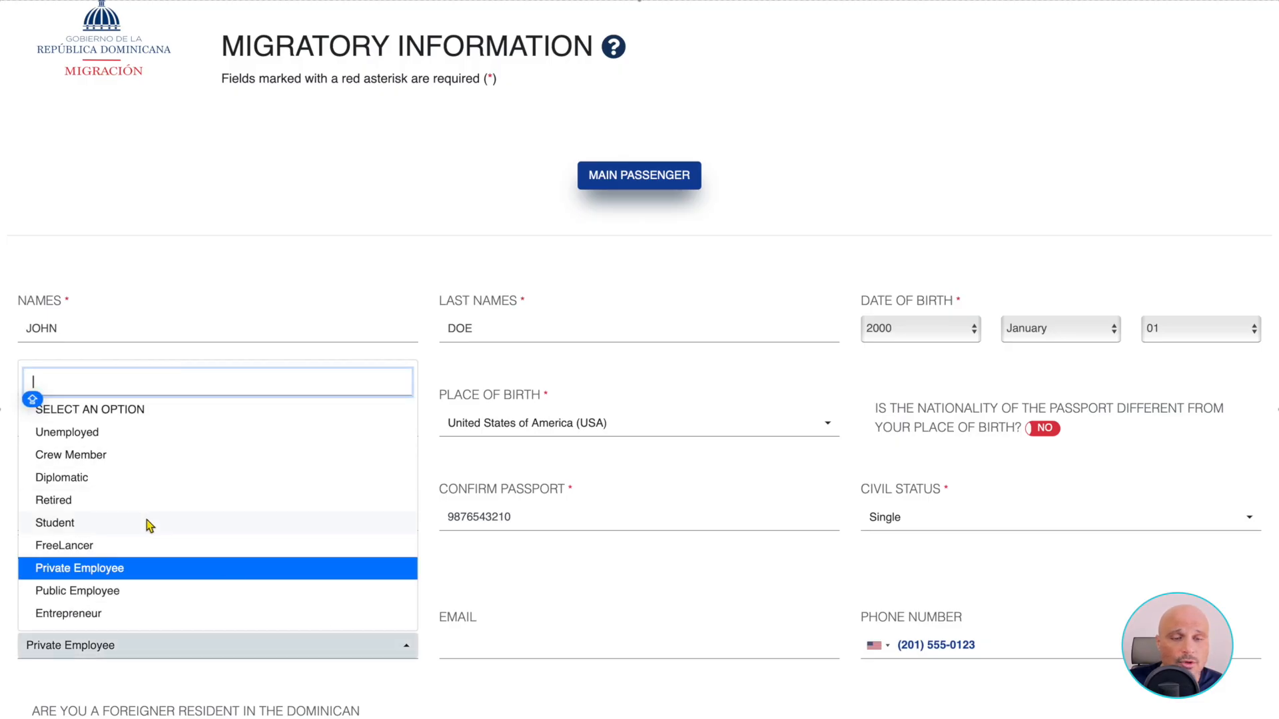
pyautogui.click(399, 655)
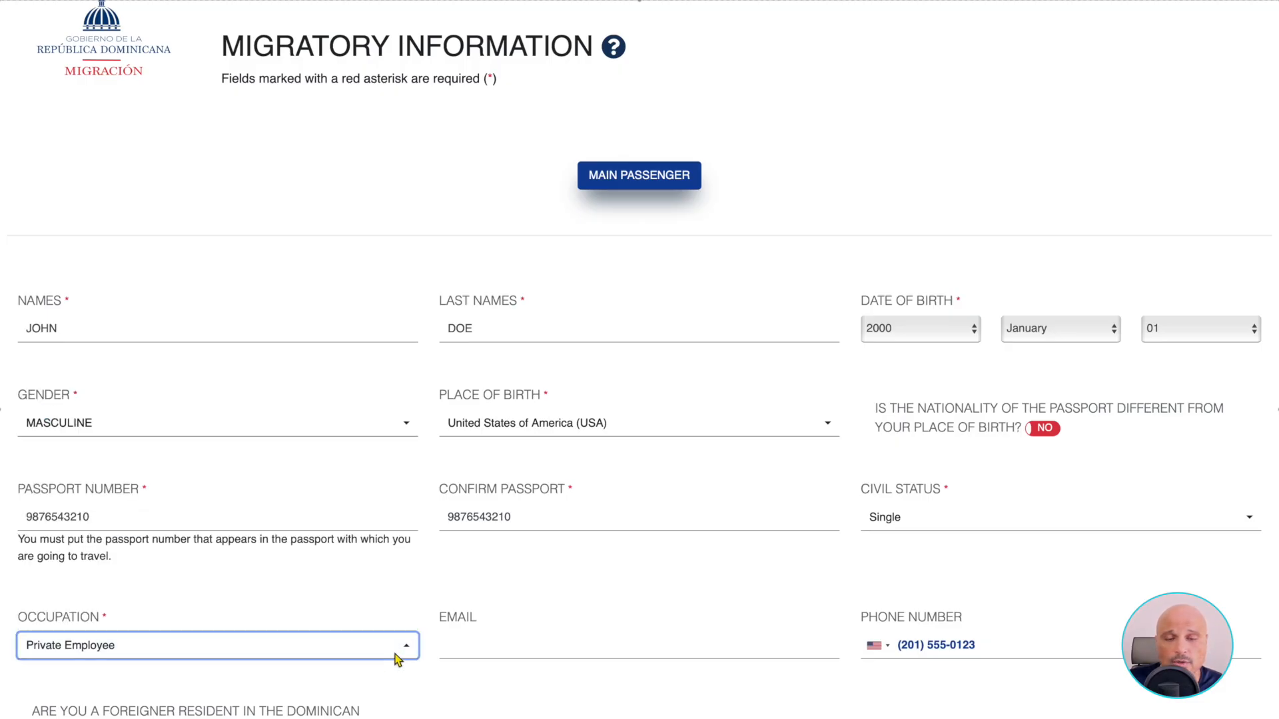
# Fill in the passenger's email address
pyautogui.click(545, 659)
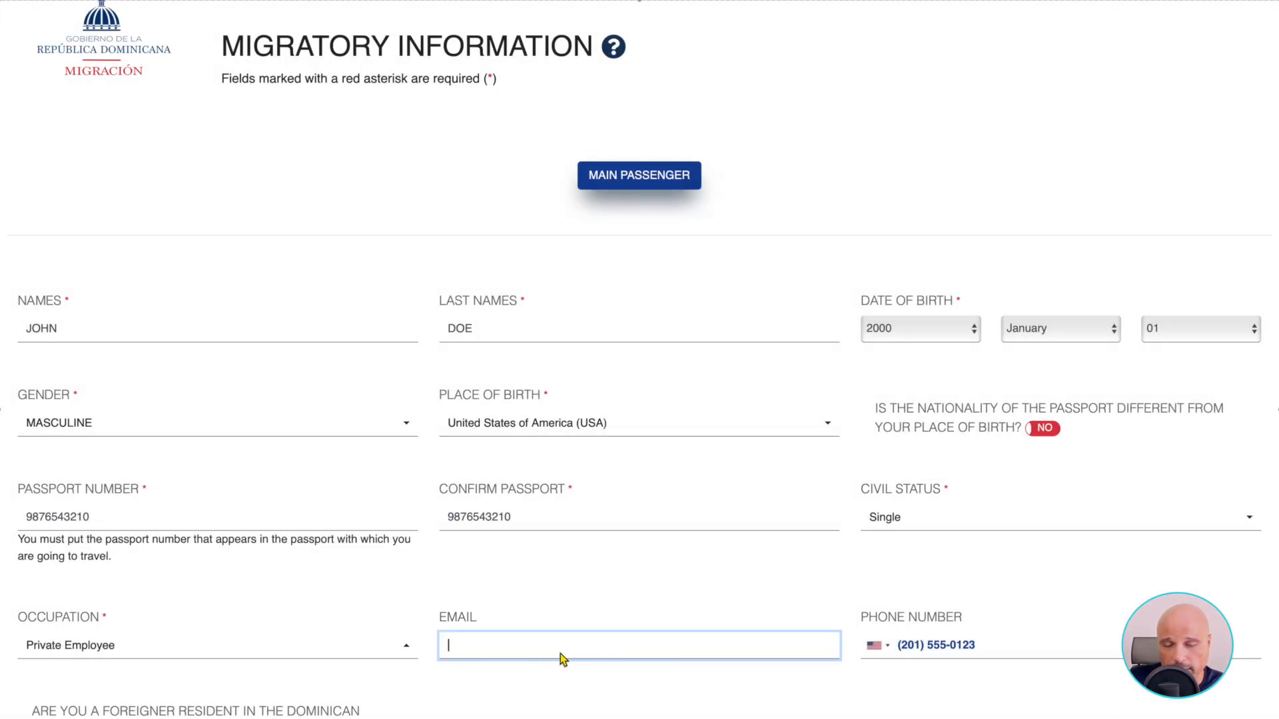
pyautogui.press('capslock')
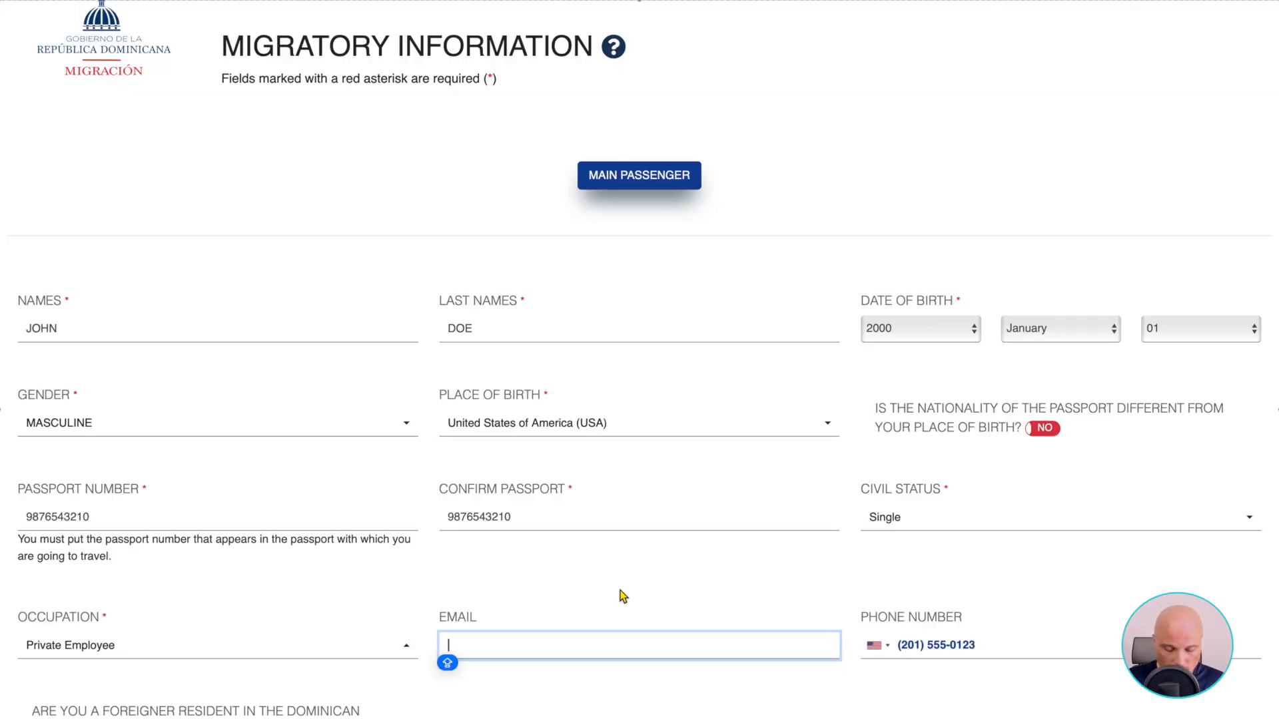
pyautogui.write('YOUR')
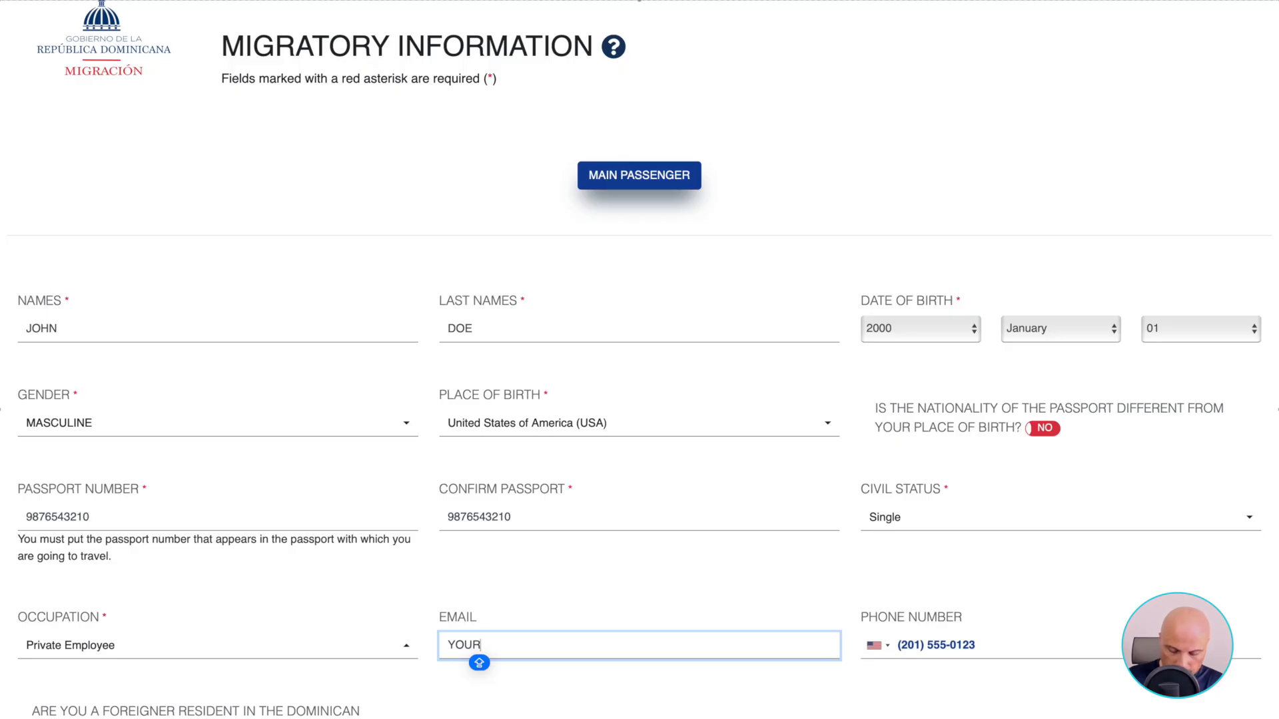
pyautogui.write('E')
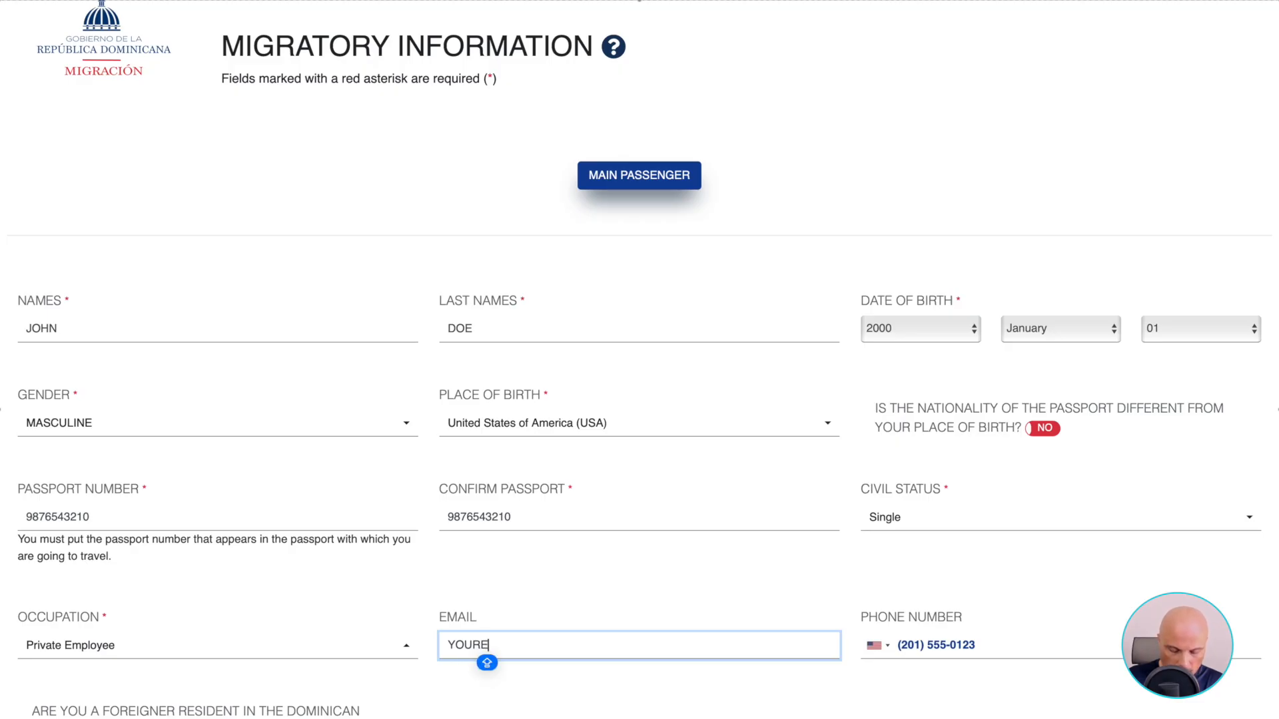
pyautogui.write('MAIL')
pyautogui.press('capslock')
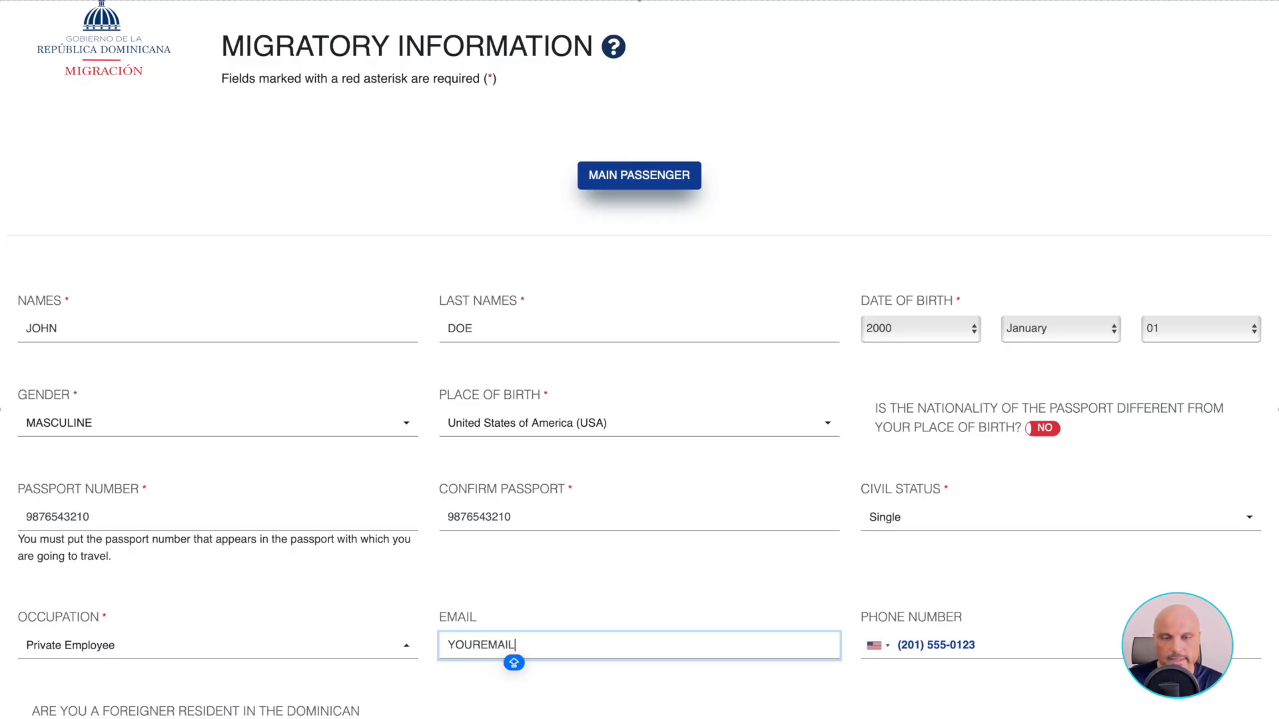
pyautogui.write('L@')
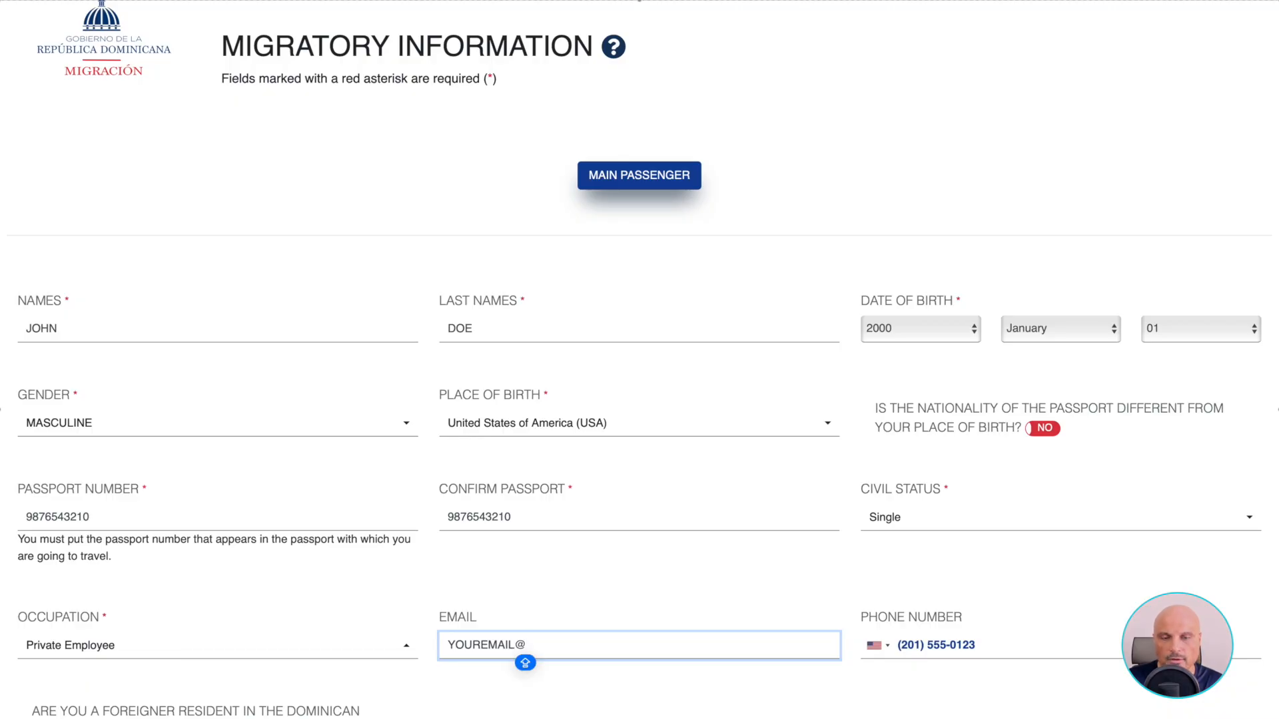
pyautogui.write('EMAIL.COM')
pyautogui.press('capslock')
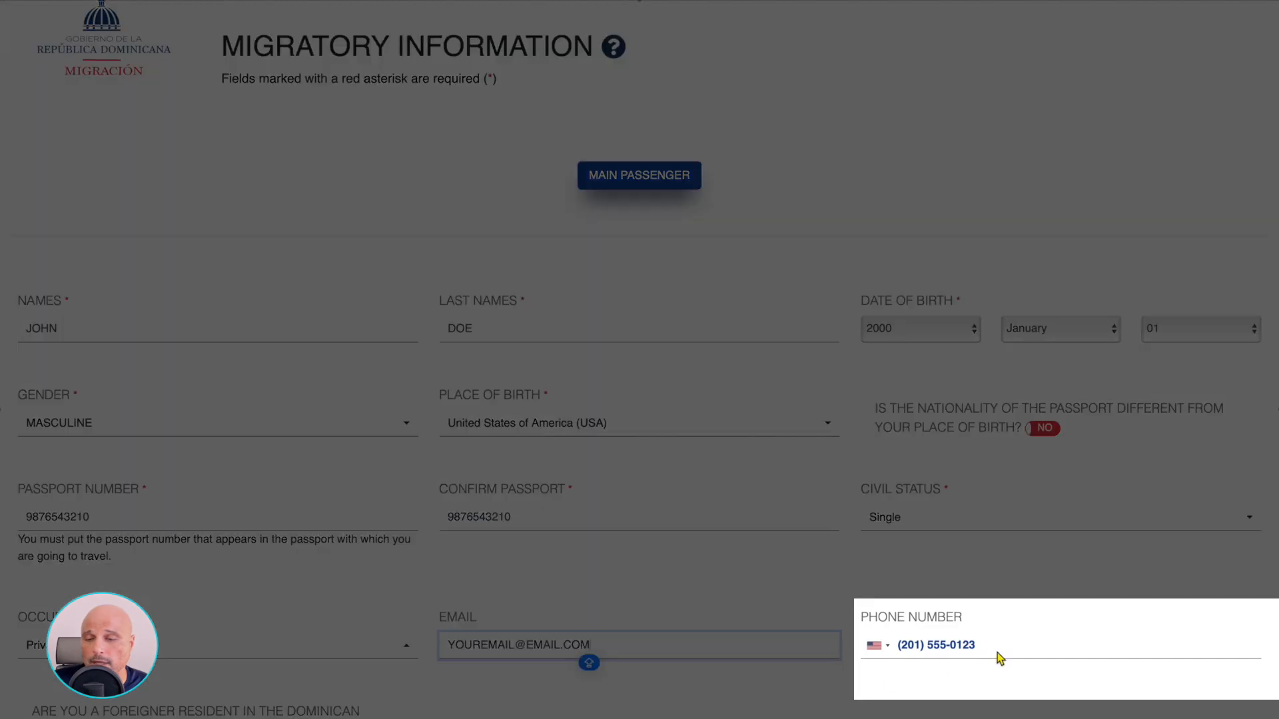
# Look through the country codes offered for the passenger's phone number, leaving the selection as it is
pyautogui.click(997, 653)
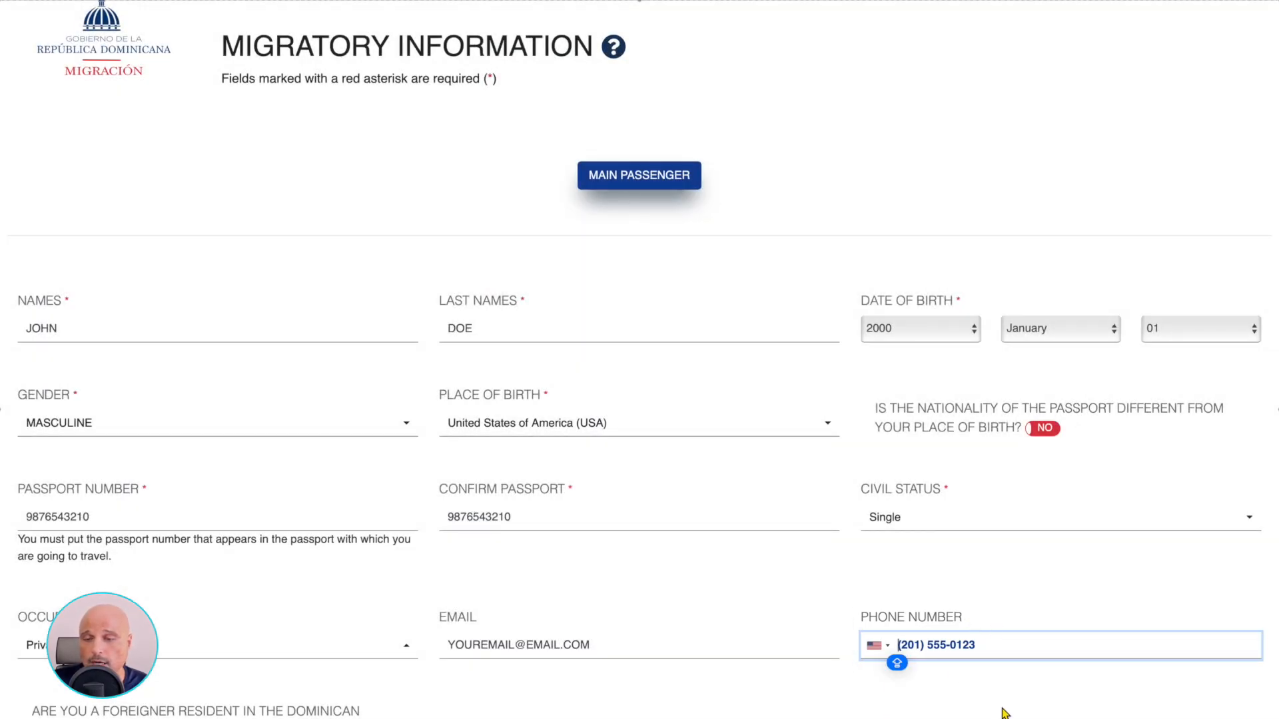
pyautogui.click(883, 646)
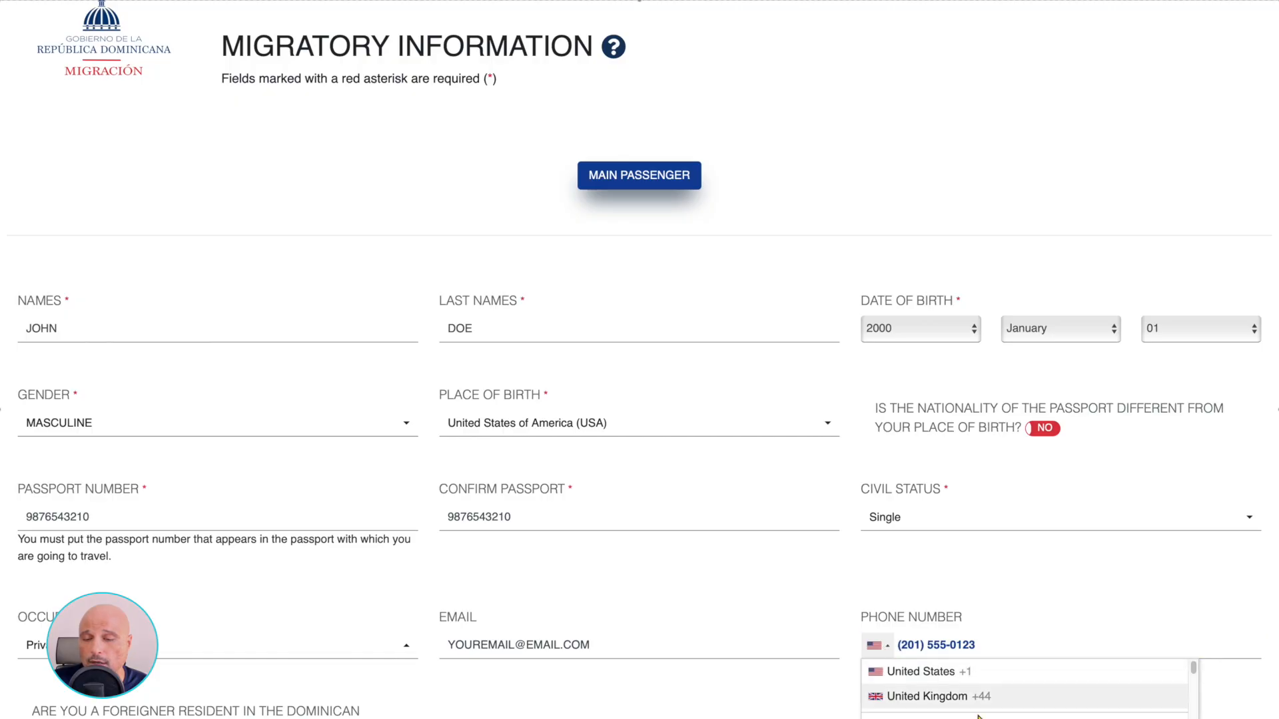
pyautogui.scroll(-5, 977, 693)
pyautogui.scroll(4, 978, 693)
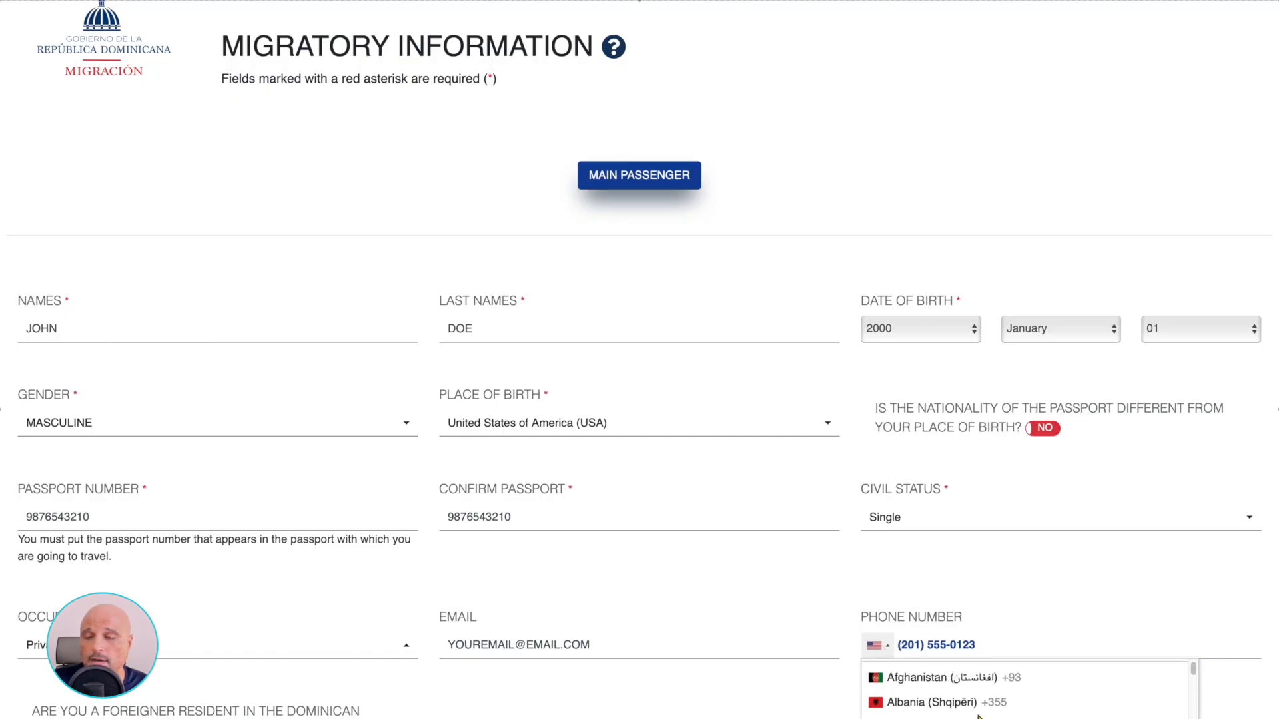
pyautogui.scroll(4, 979, 712)
pyautogui.scroll(-3, 999, 714)
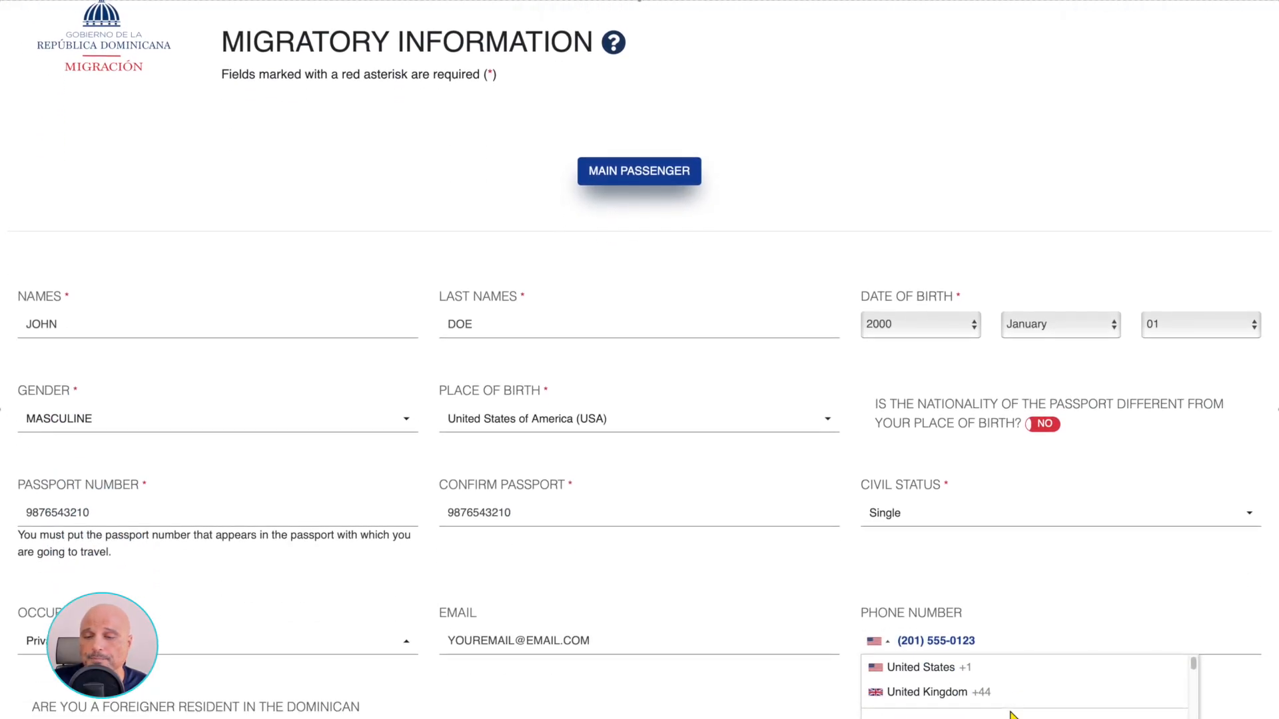
pyautogui.scroll(-2, 1011, 715)
pyautogui.click(1132, 574)
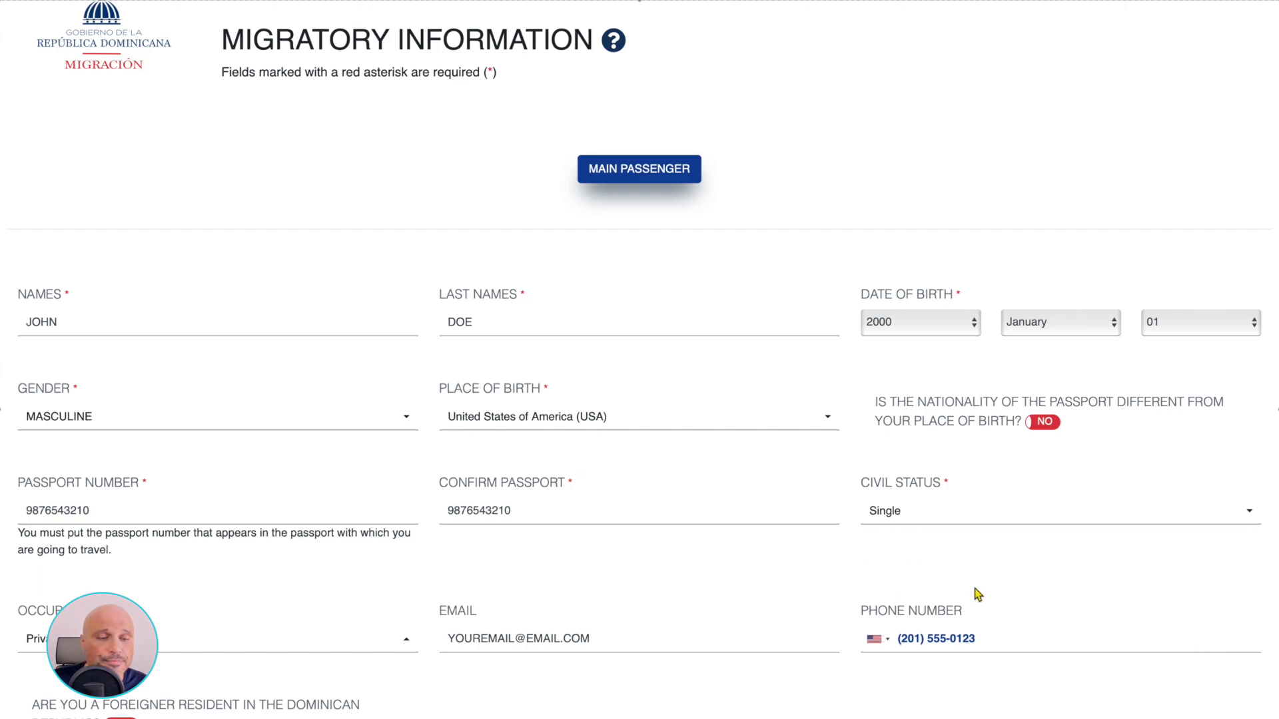
# Choose the private rental (Airbnb) lodging option and review the Dominican Republic address fields it requires
pyautogui.scroll(-3, 432, 695)
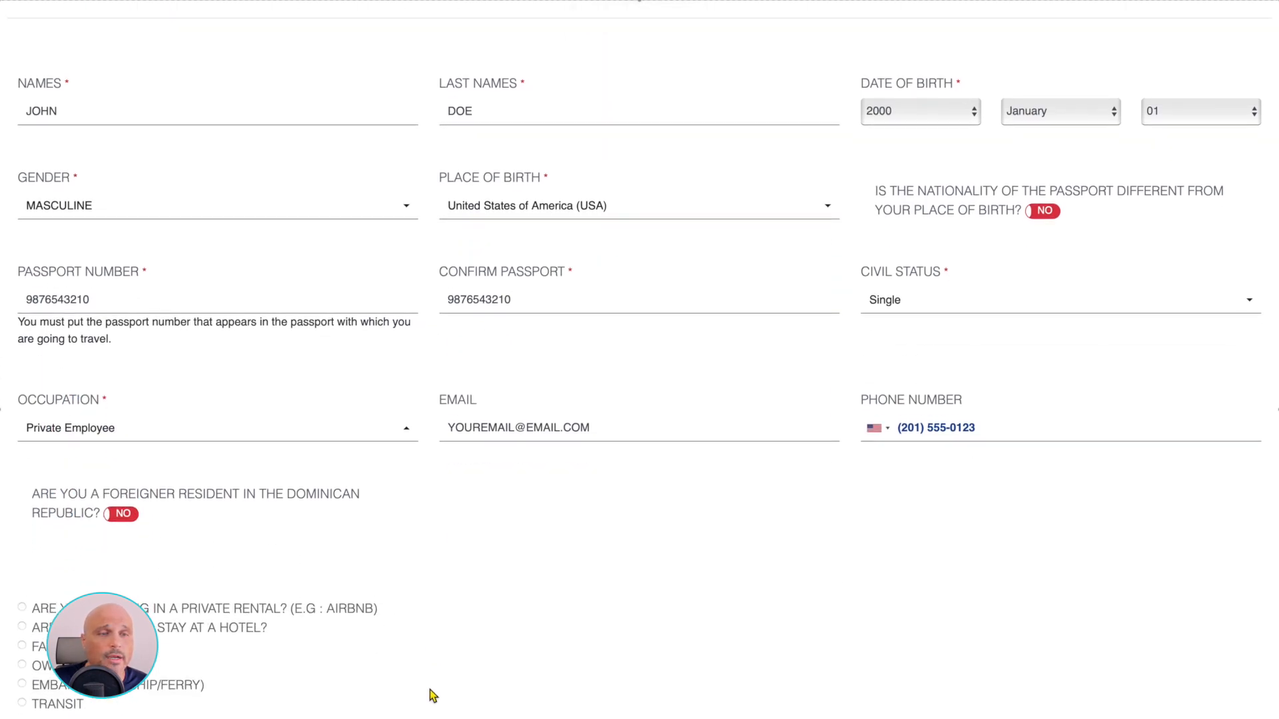
pyautogui.scroll(-3, 433, 695)
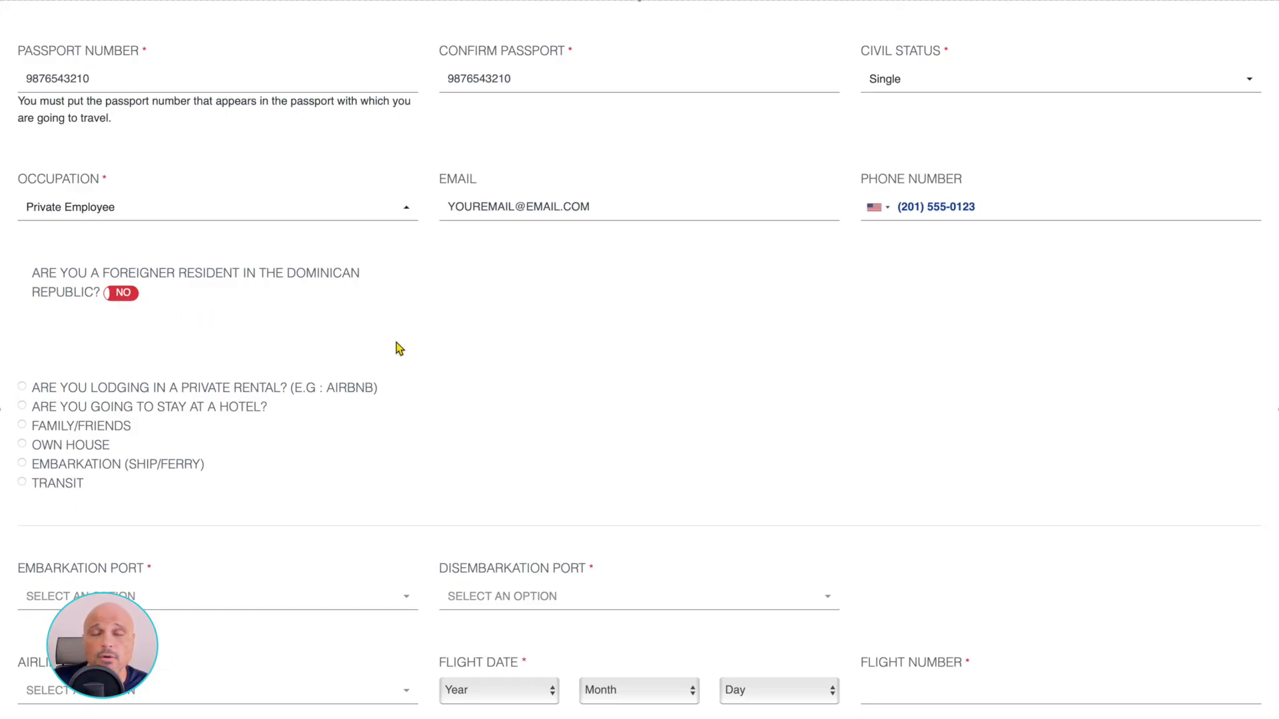
pyautogui.scroll(-3, 398, 348)
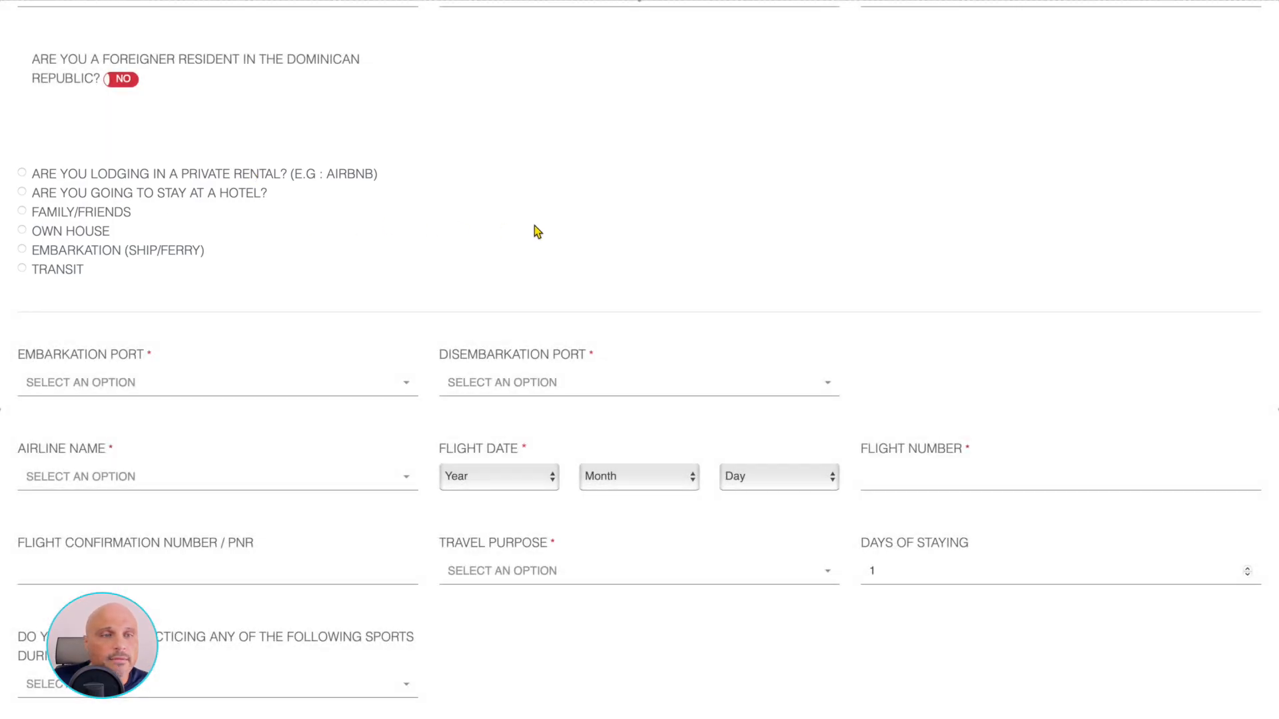
pyautogui.scroll(2, 470, 193)
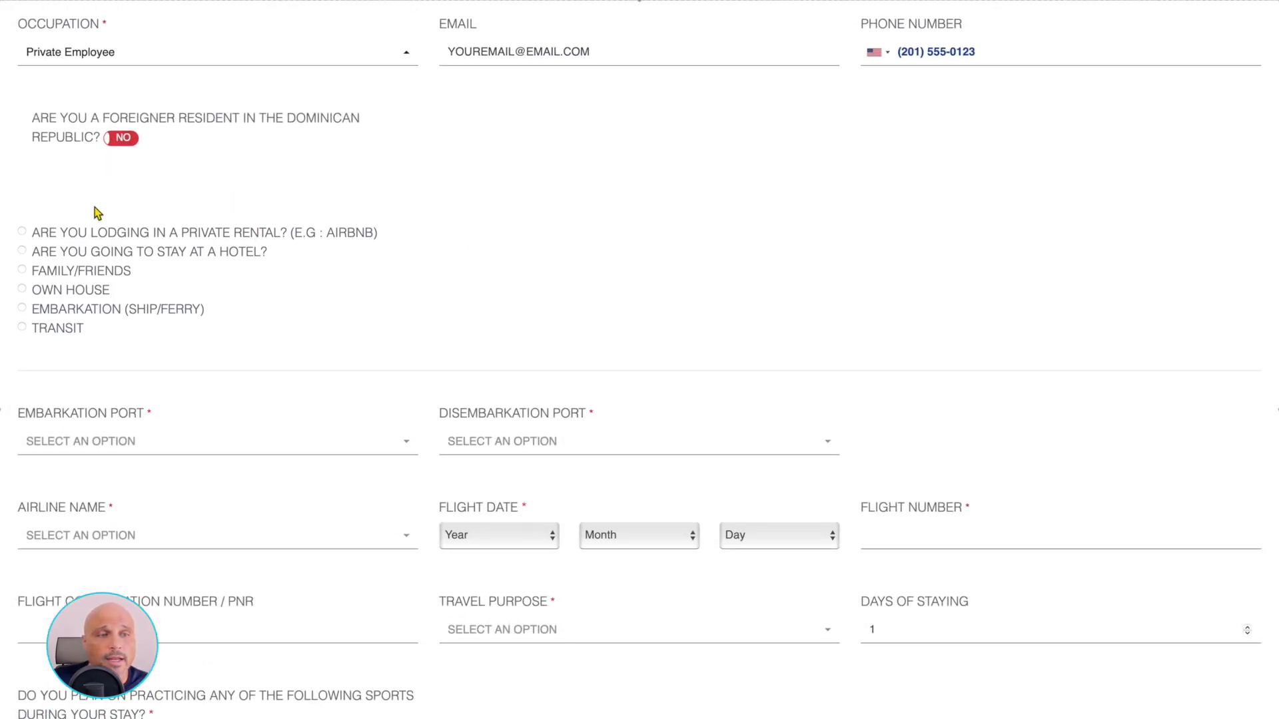
pyautogui.click(22, 231)
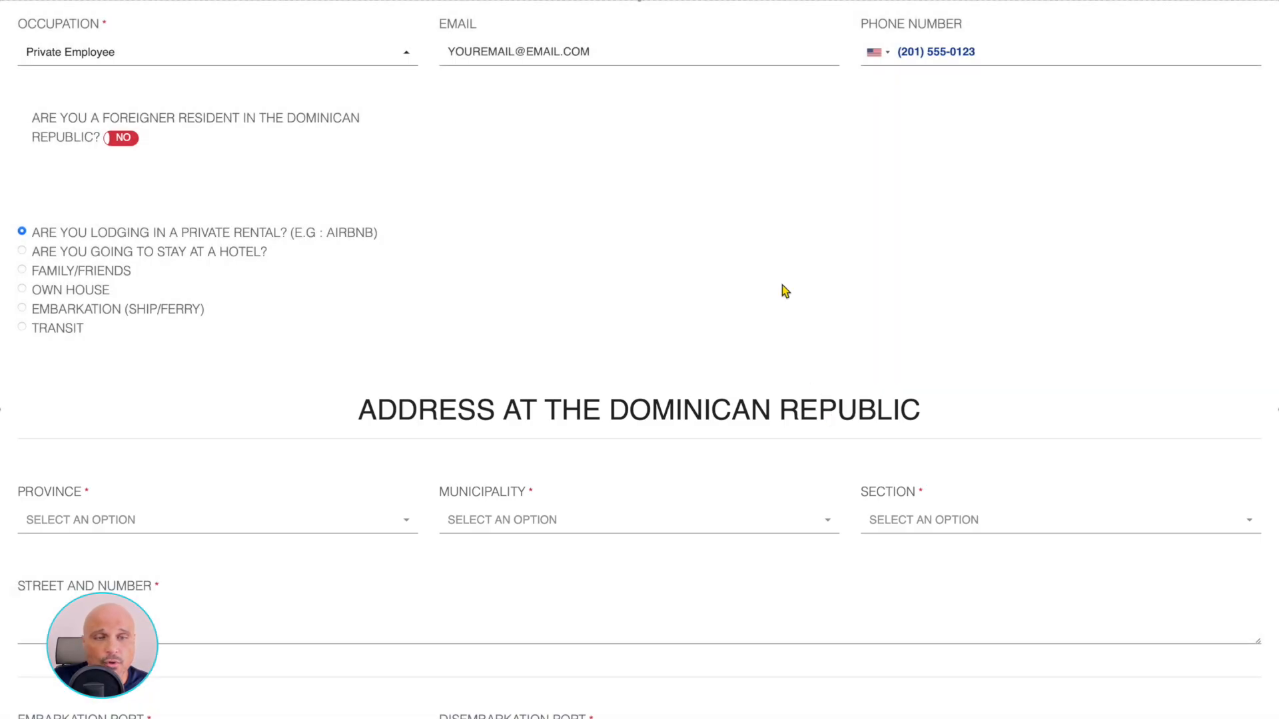
pyautogui.scroll(-3, 781, 291)
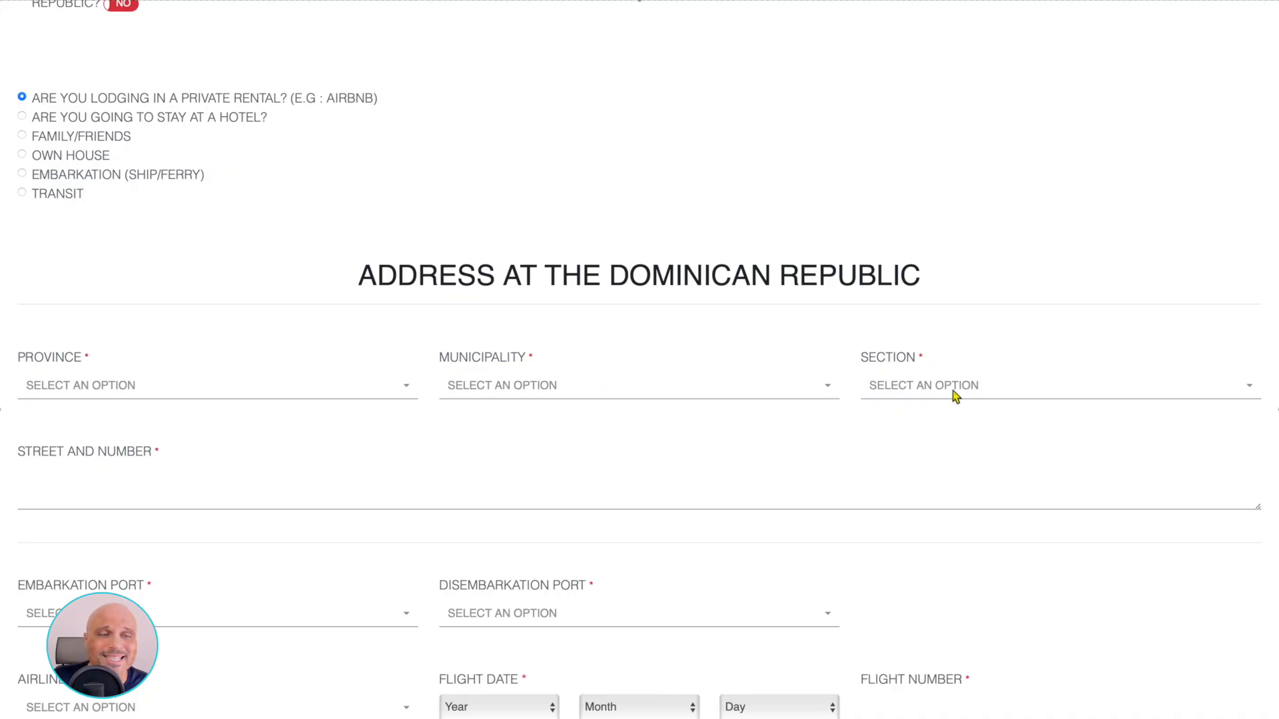
pyautogui.scroll(1, 615, 207)
pyautogui.scroll(3, 618, 212)
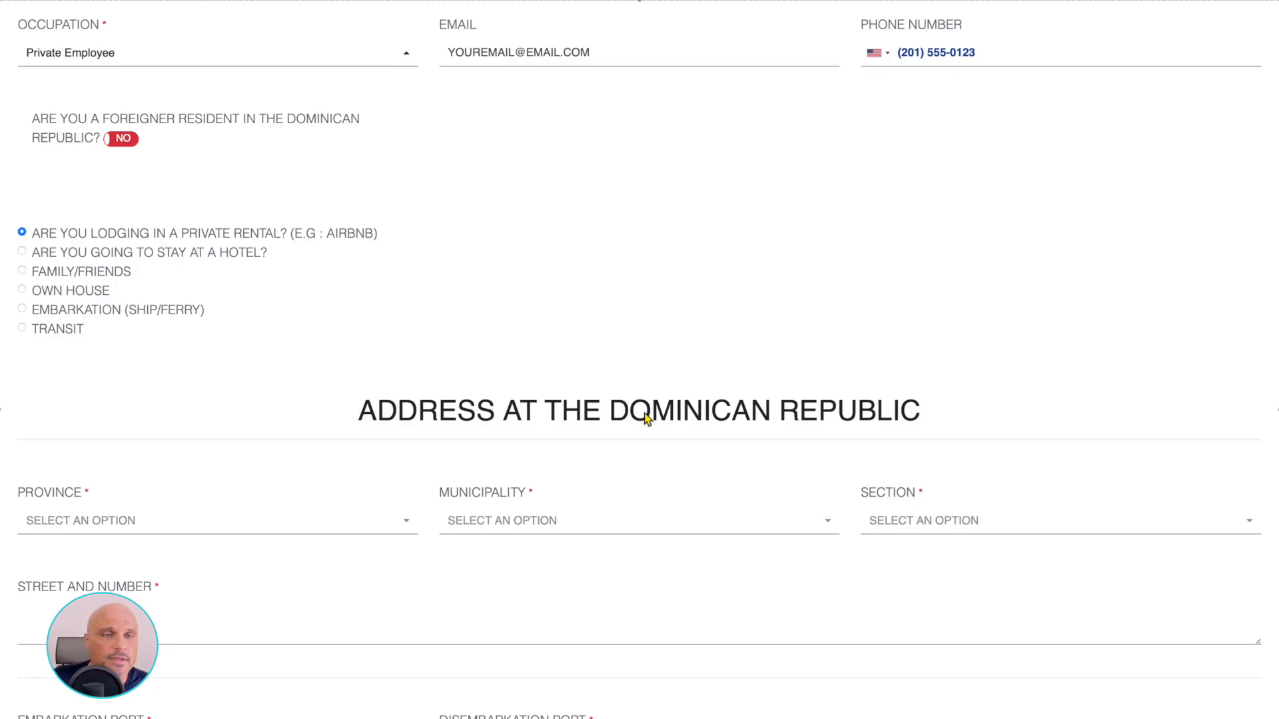
pyautogui.scroll(-1, 788, 371)
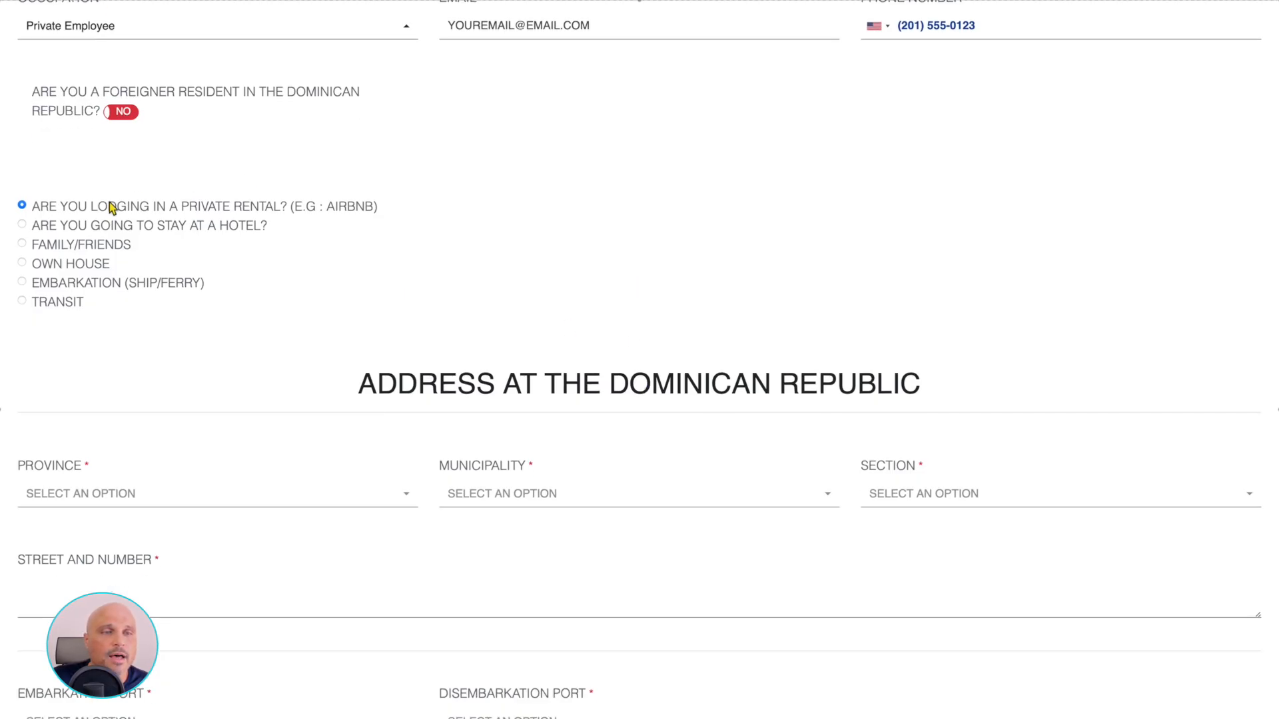
# Try the hotel, family/friends, own house, embarkation (ship/ferry) and transit lodging options in turn to compare the fields each requires
pyautogui.click(23, 225)
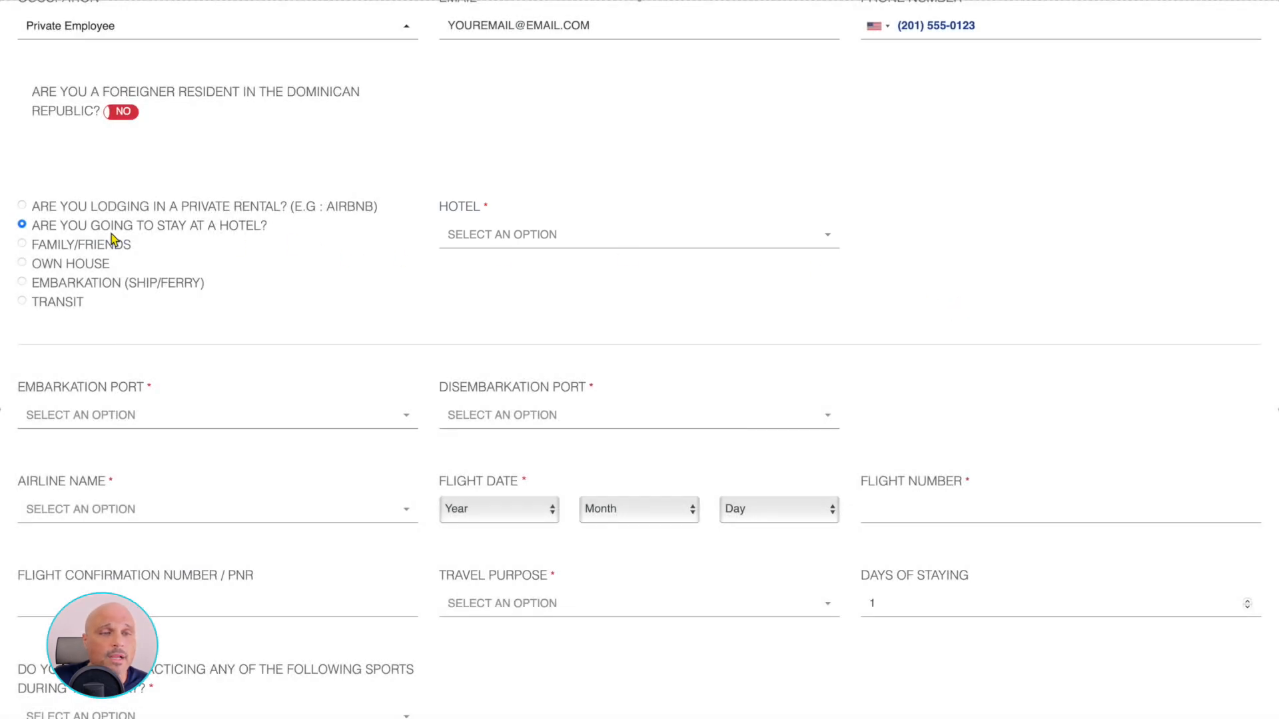
pyautogui.click(22, 243)
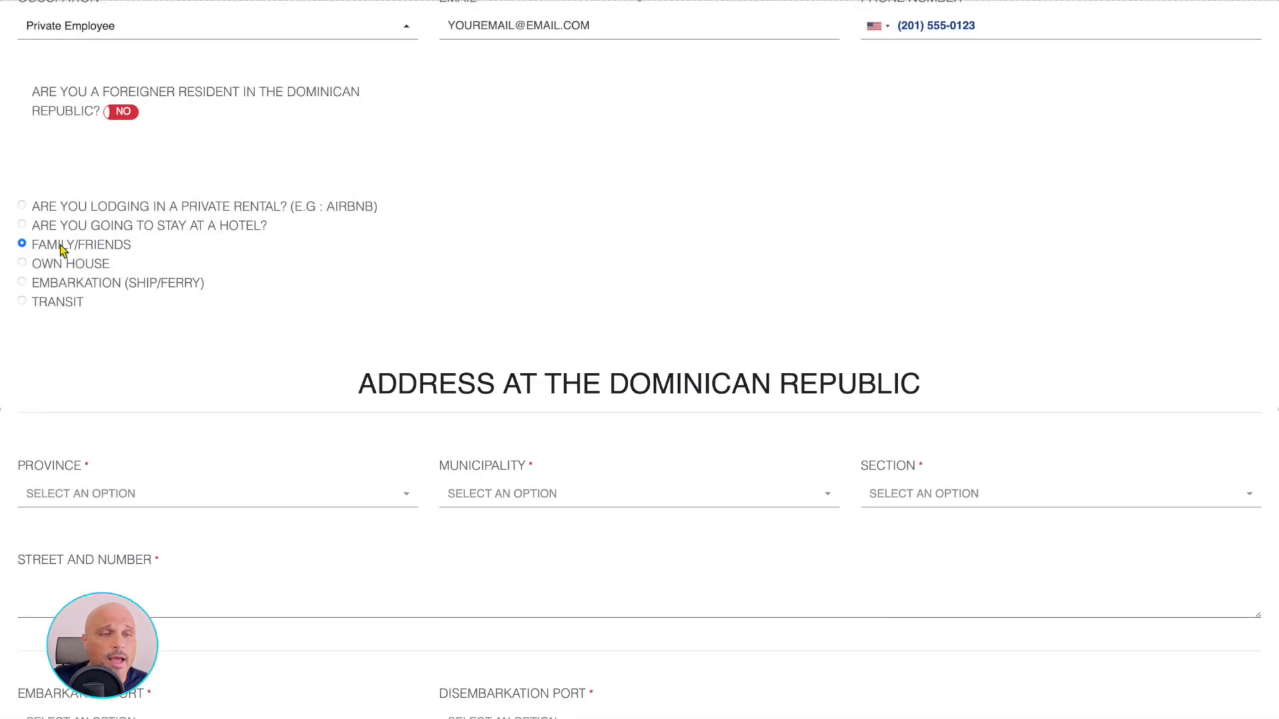
pyautogui.click(22, 263)
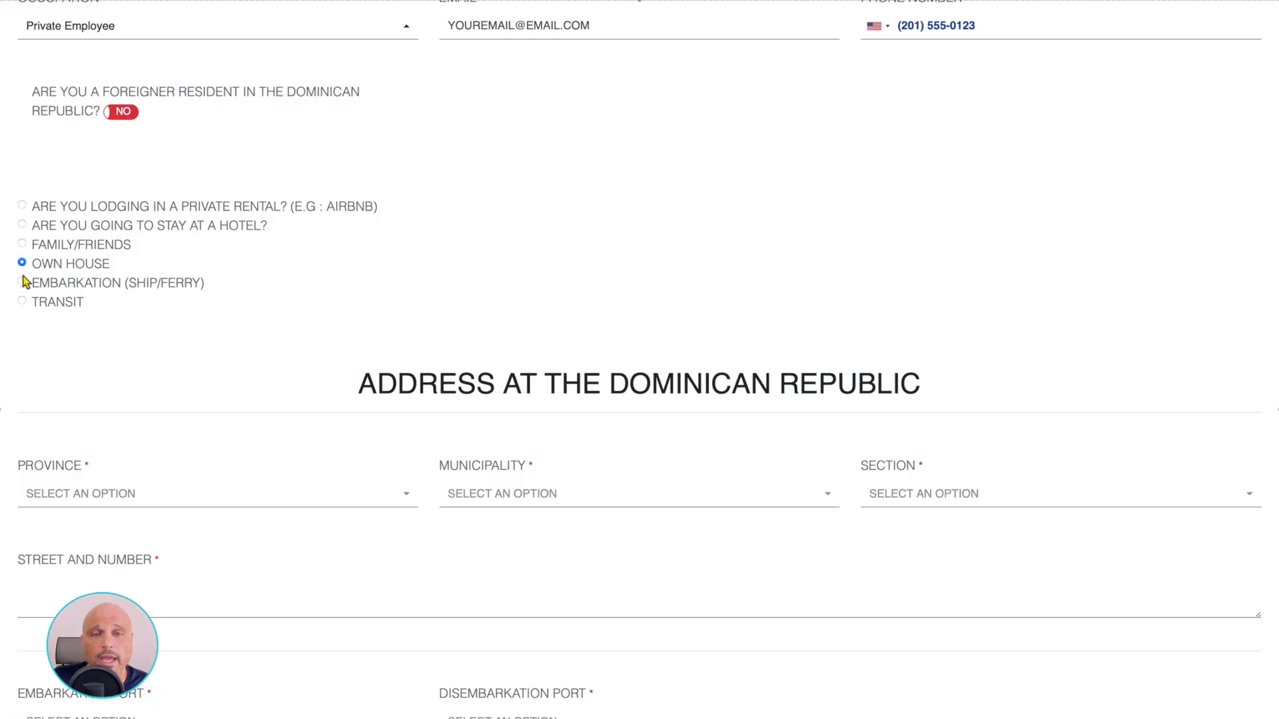
pyautogui.click(22, 283)
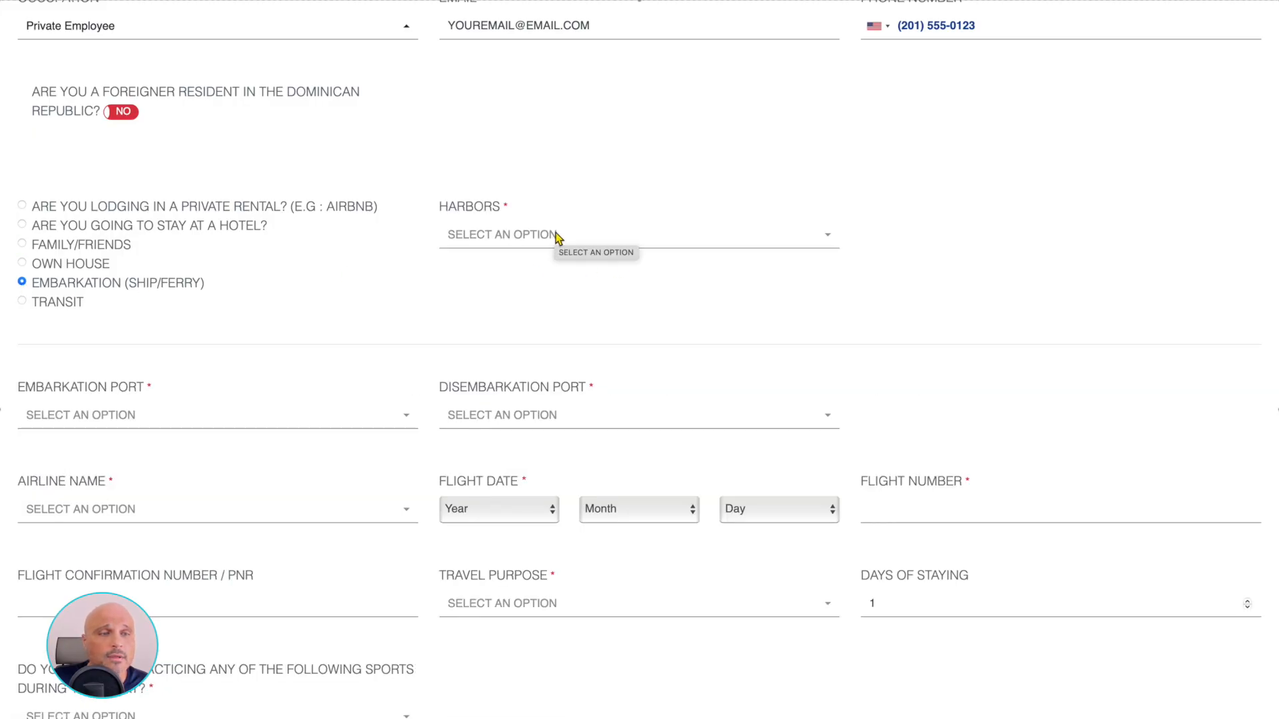
pyautogui.click(23, 302)
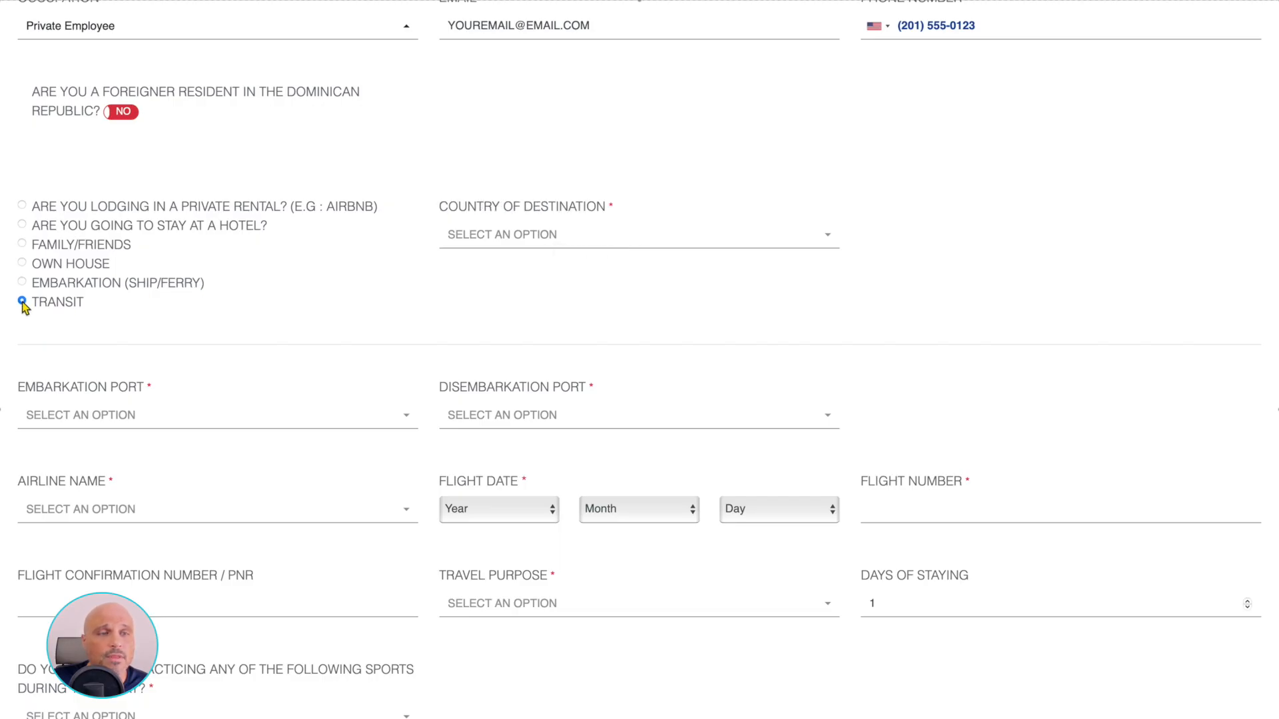
# Set the lodging to a hotel stay and select Barceló Bávaro Palace as the hotel
pyautogui.click(22, 226)
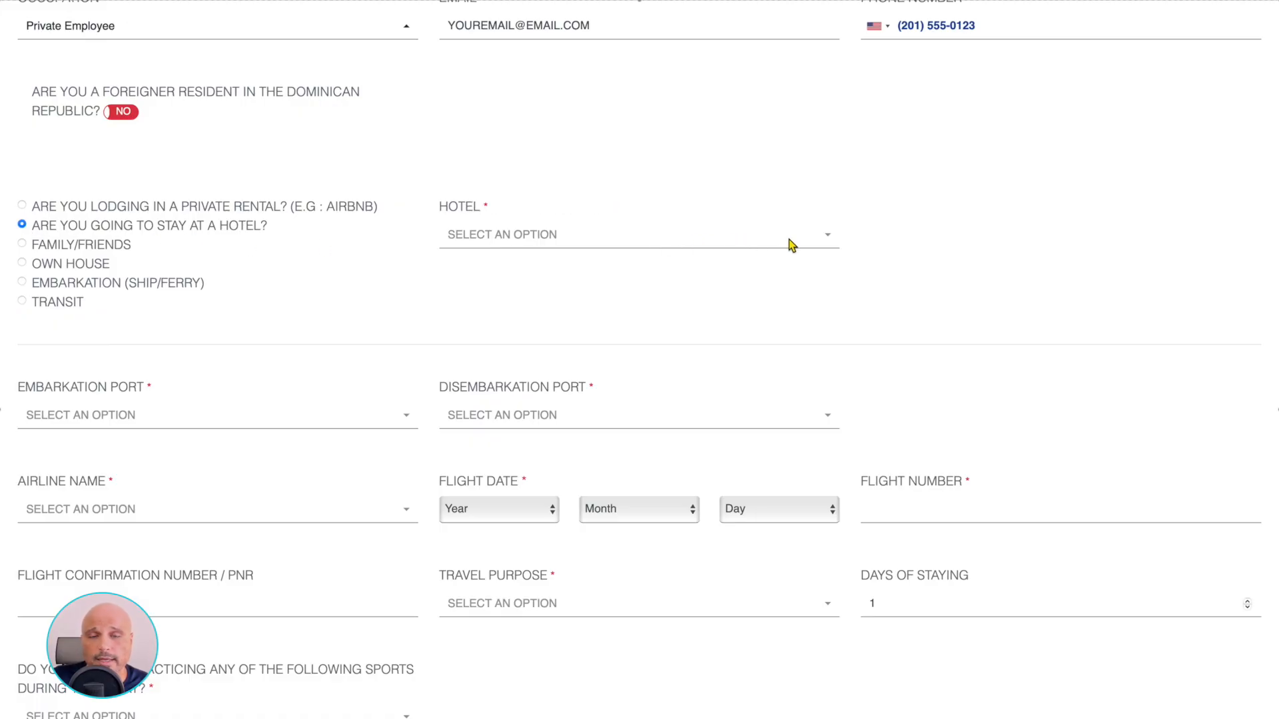
pyautogui.click(833, 238)
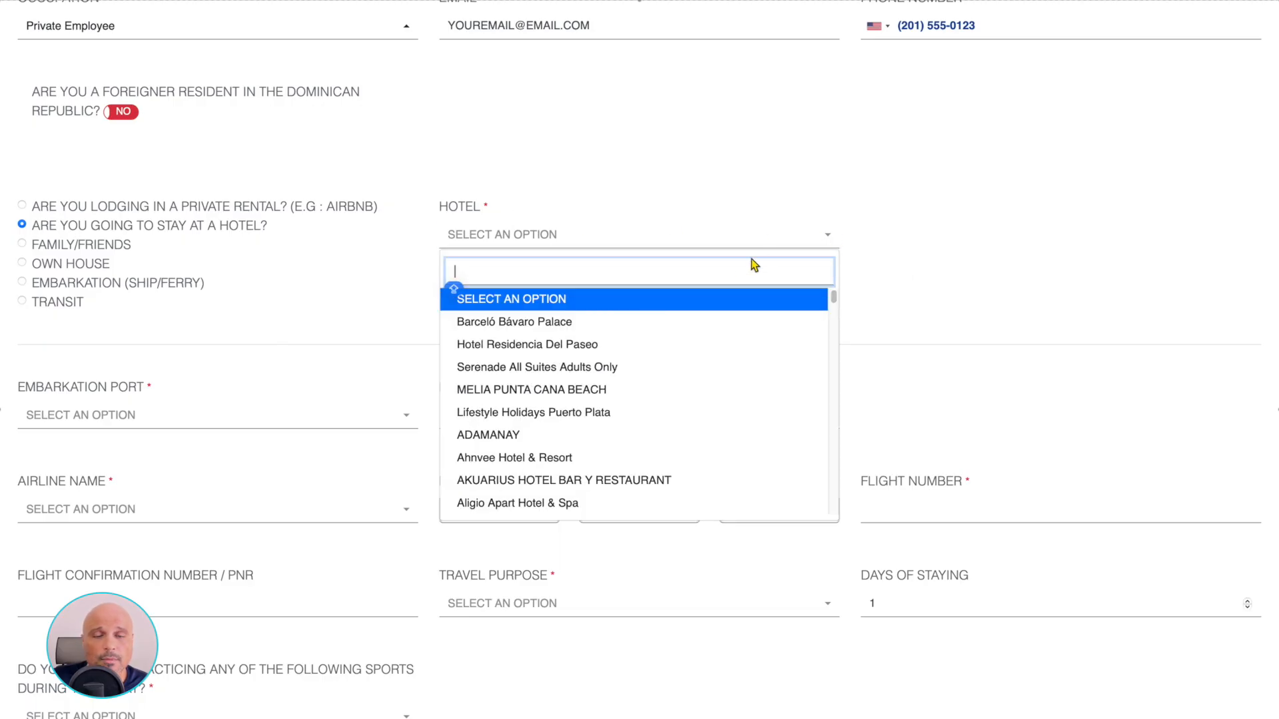
pyautogui.click(550, 327)
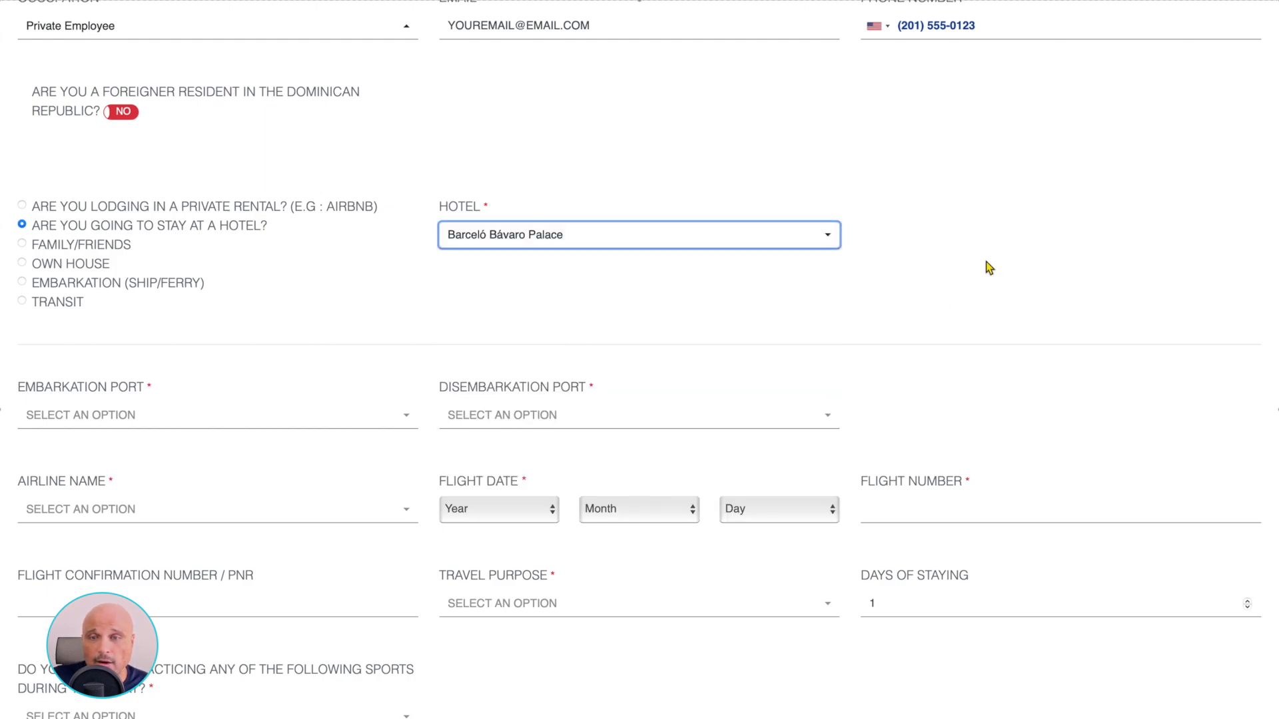
pyautogui.click(831, 237)
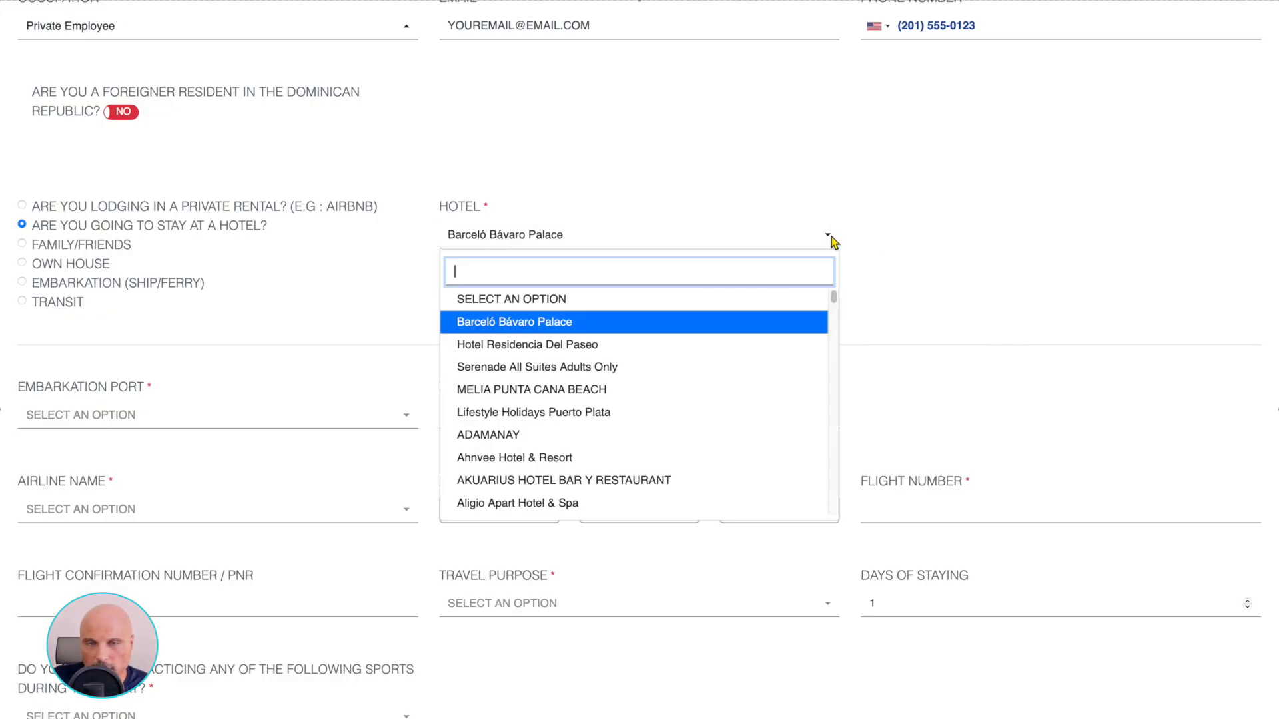
pyautogui.click(831, 237)
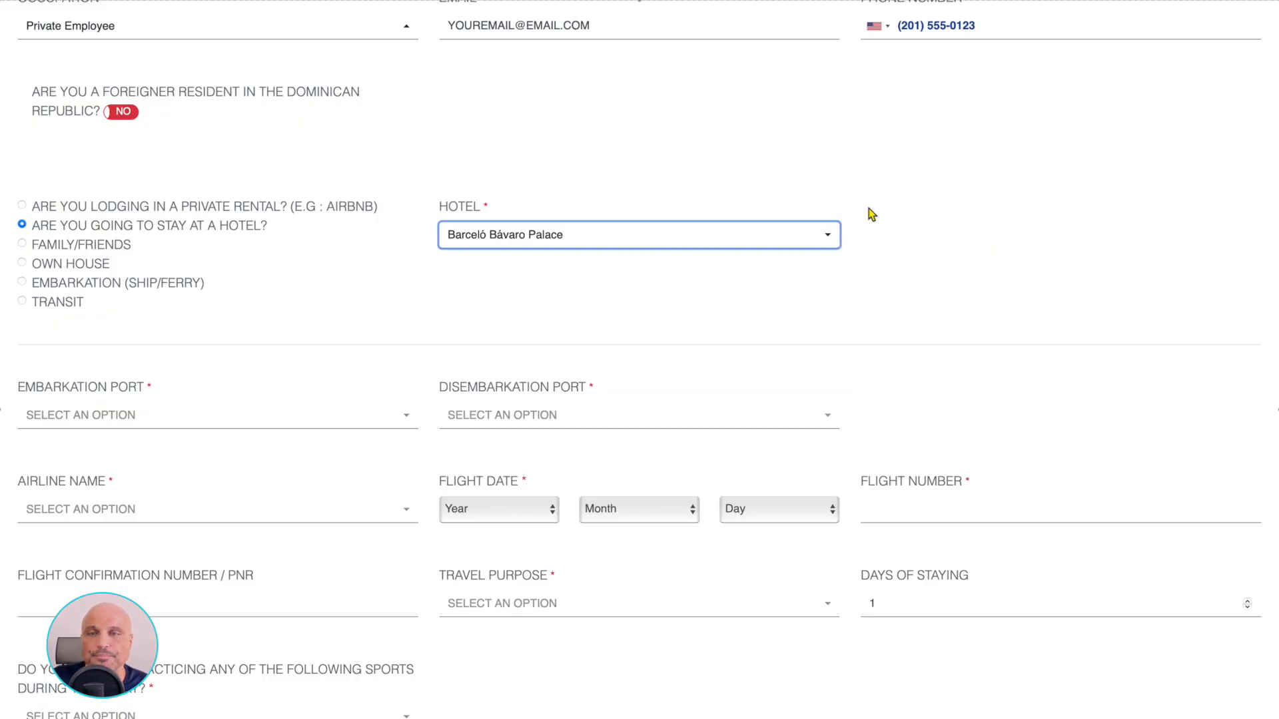
pyautogui.click(831, 236)
pyautogui.click(886, 247)
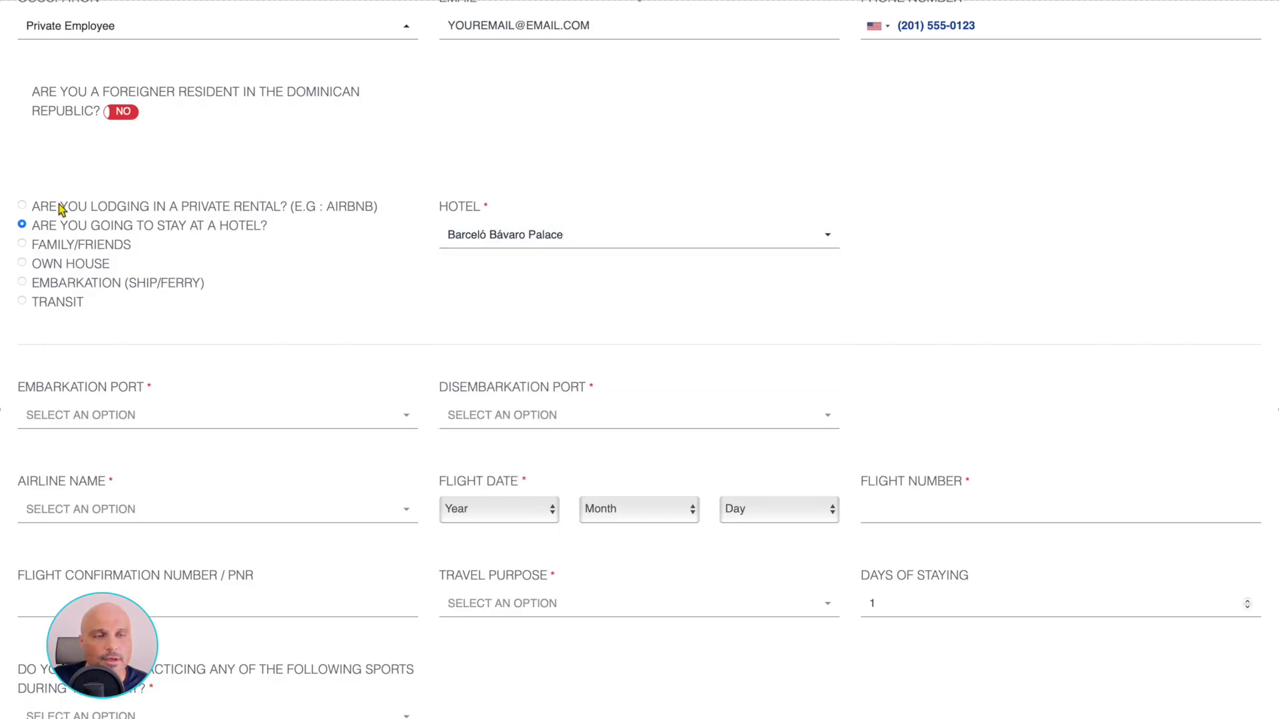
# Change the lodging type to private rental (Airbnb) and review the address section
pyautogui.click(22, 206)
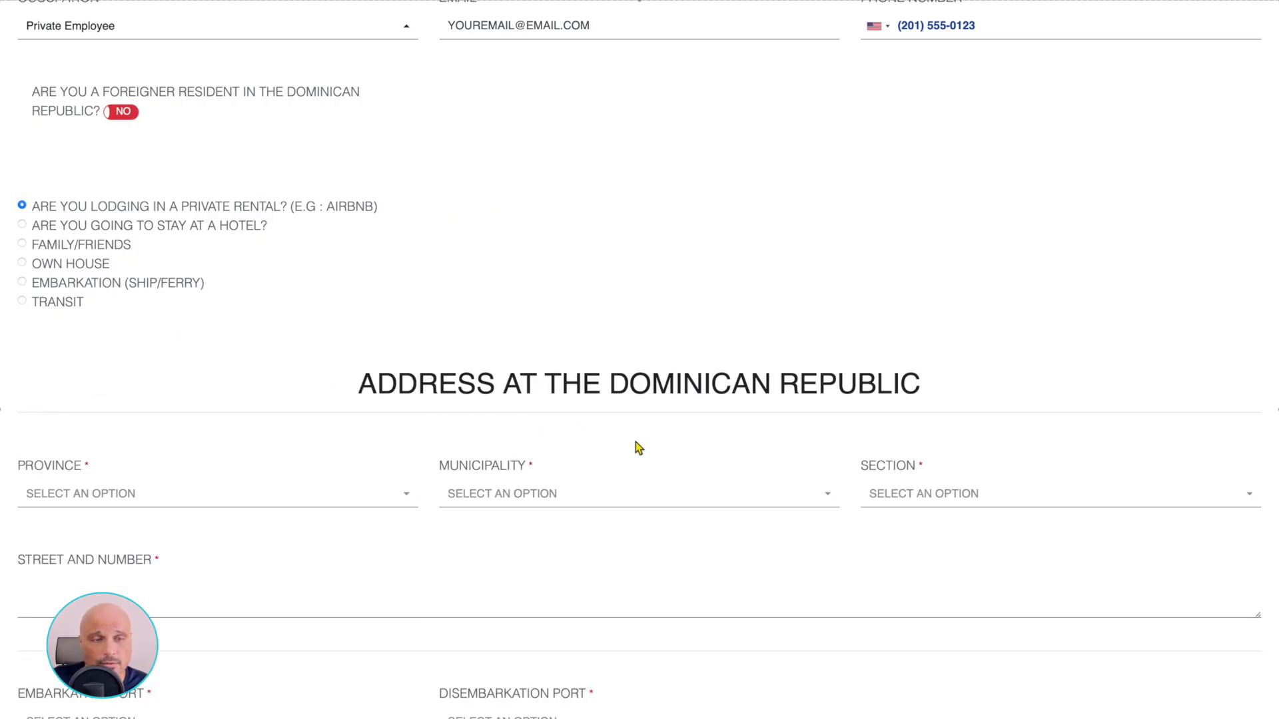
pyautogui.scroll(-3, 636, 441)
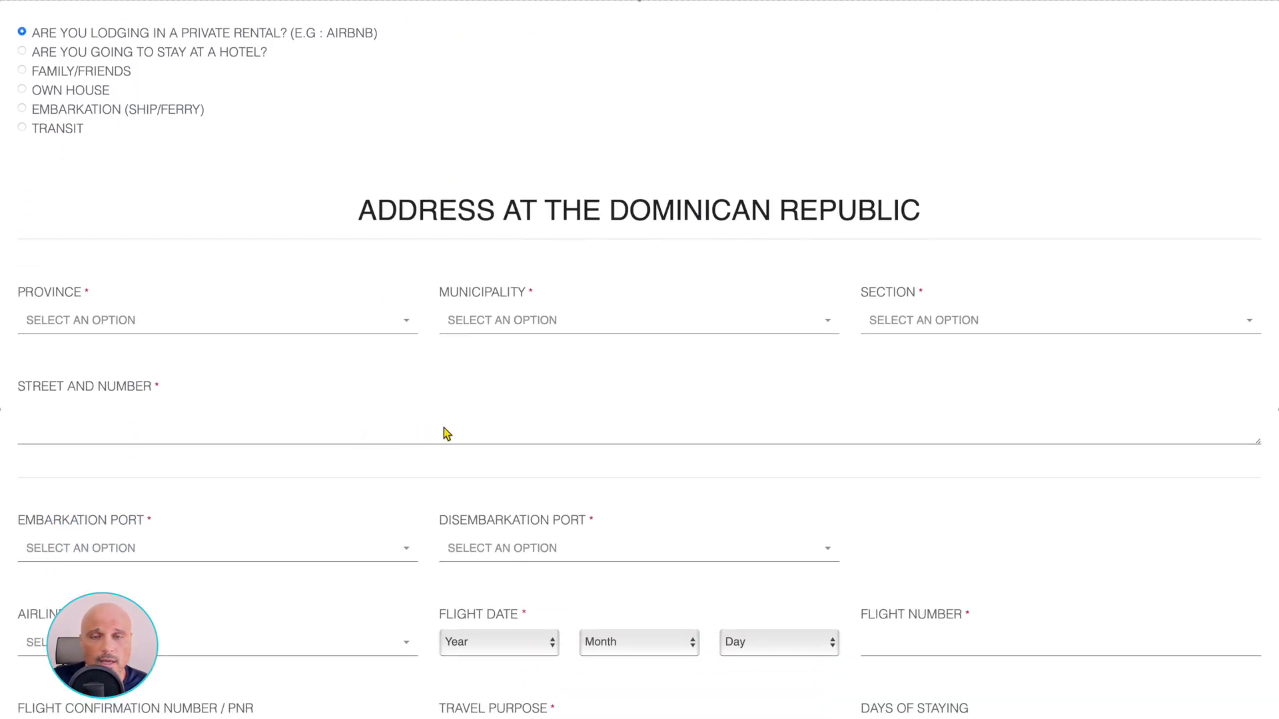
pyautogui.scroll(1, 446, 434)
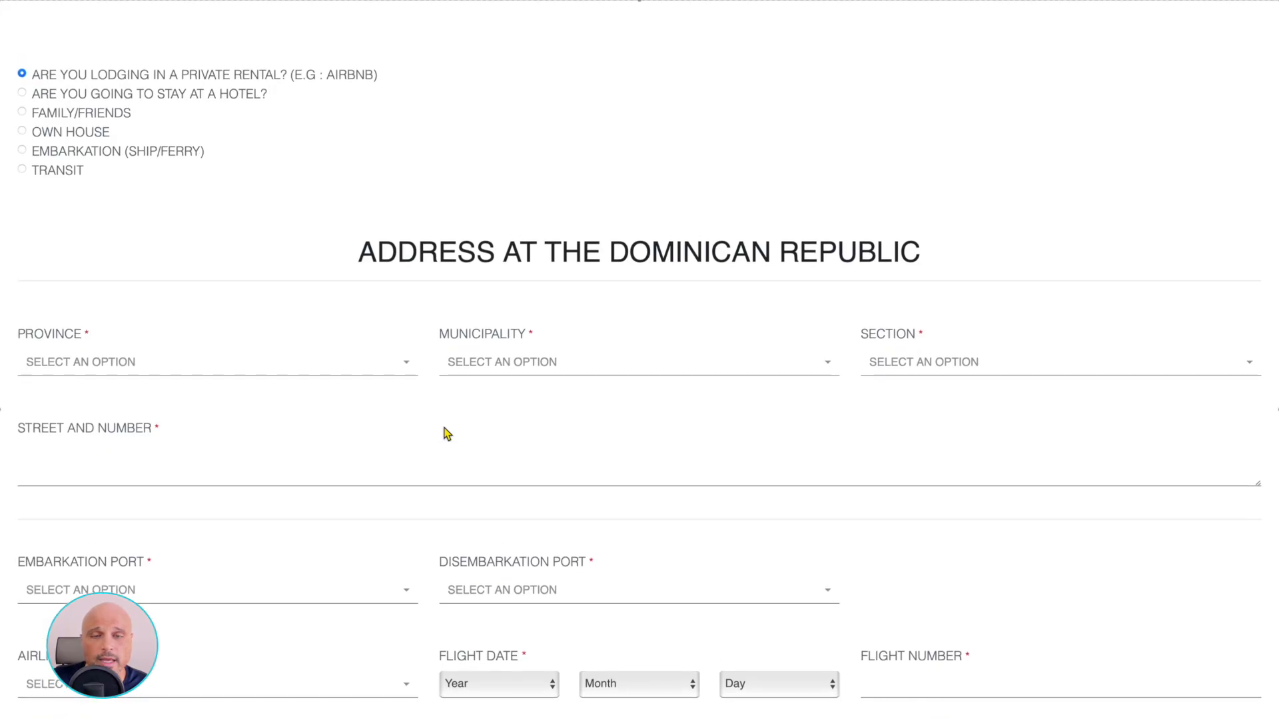
pyautogui.scroll(3, 447, 434)
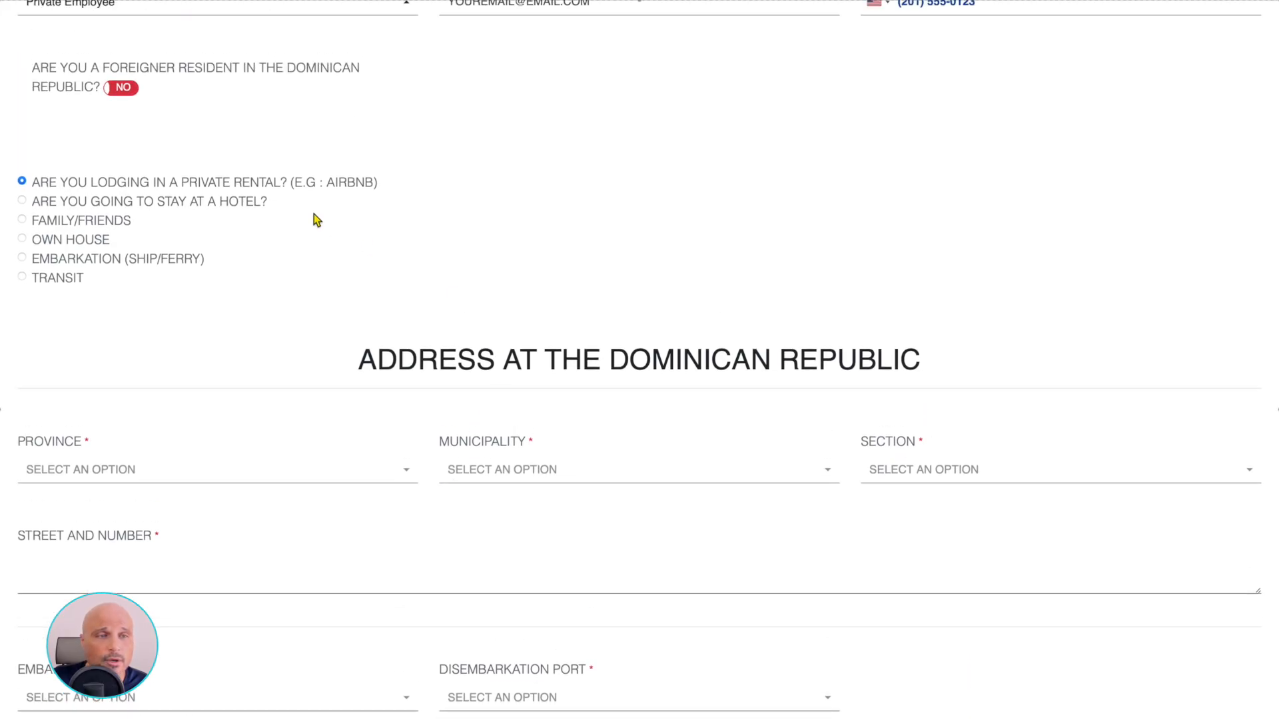
# Switch the lodging type back to a hotel stay and review the port and flight fields that follow
pyautogui.click(22, 201)
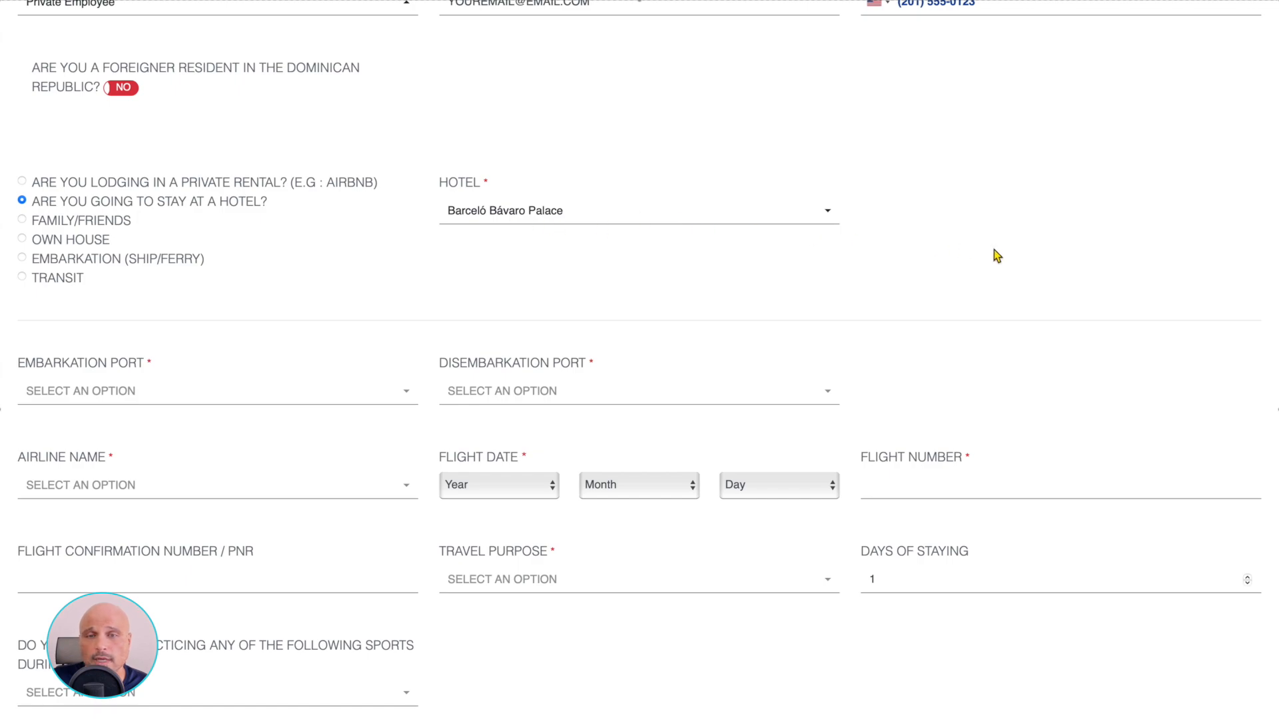
pyautogui.scroll(-1, 1031, 255)
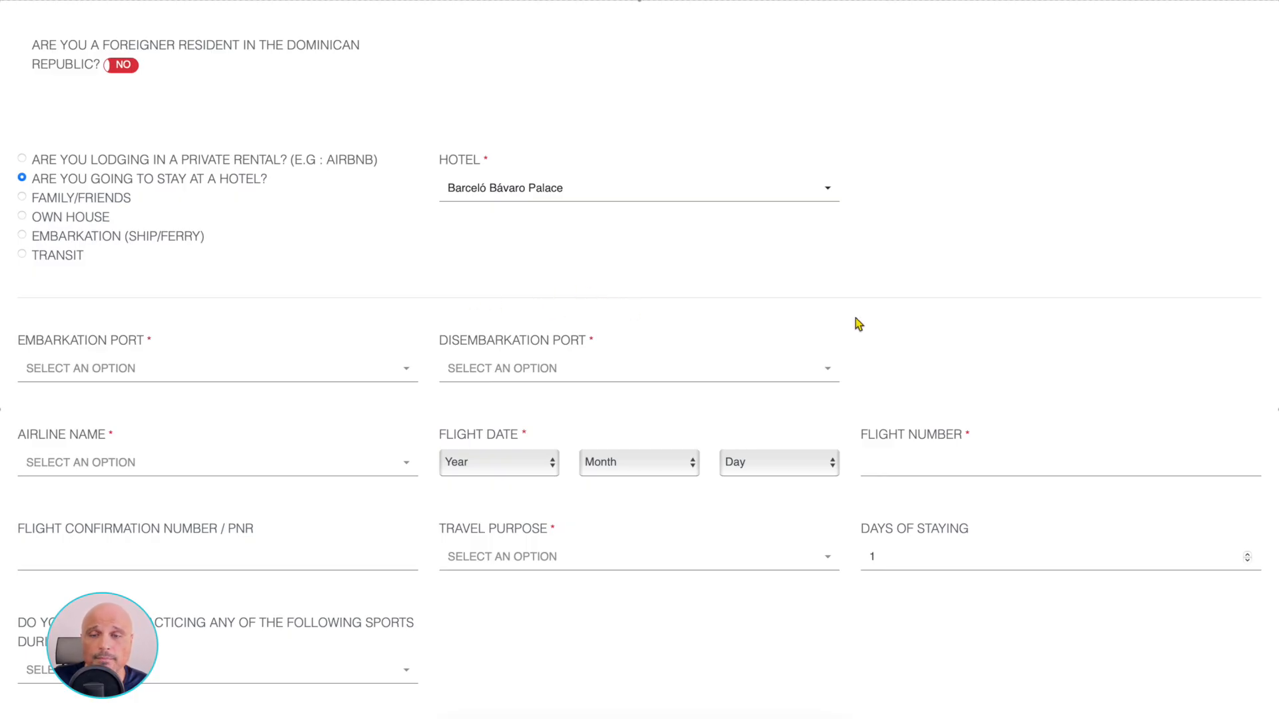
pyautogui.scroll(-3, 857, 323)
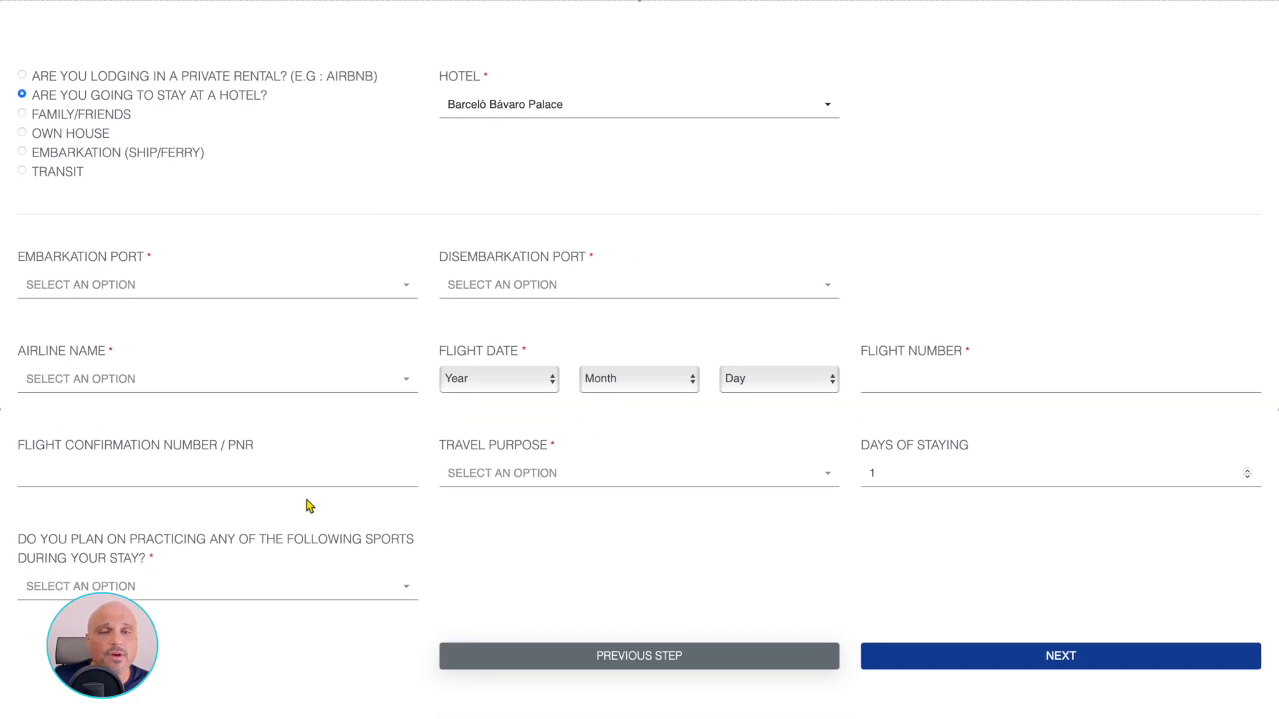
pyautogui.scroll(-1, 425, 269)
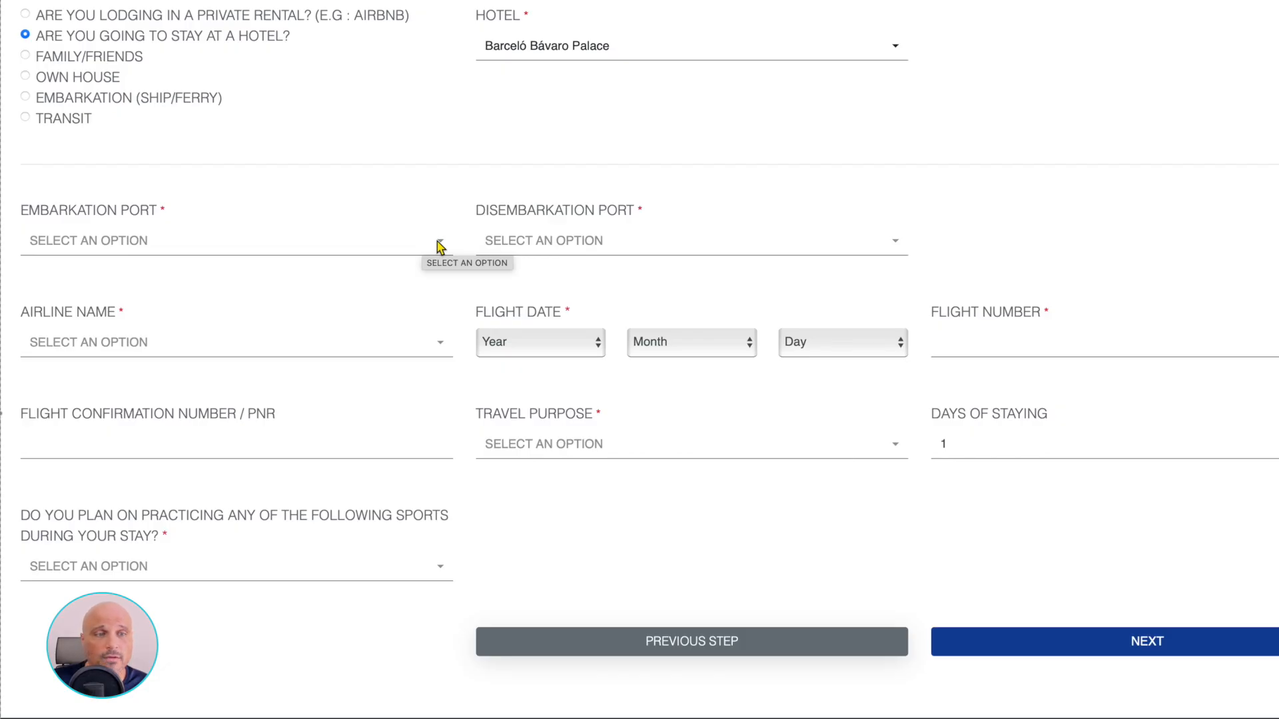
# Search the embarkation port list by airport code, trying JFK and LAX
pyautogui.click(439, 243)
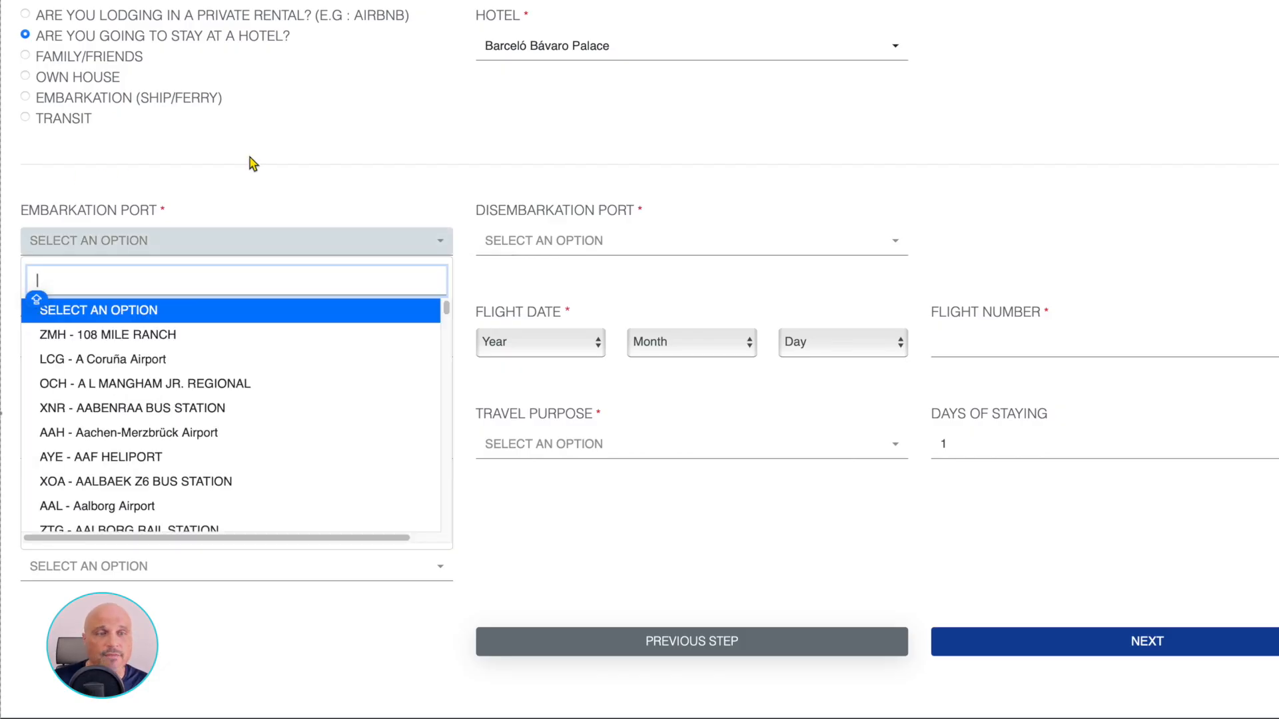
pyautogui.write('JFK')
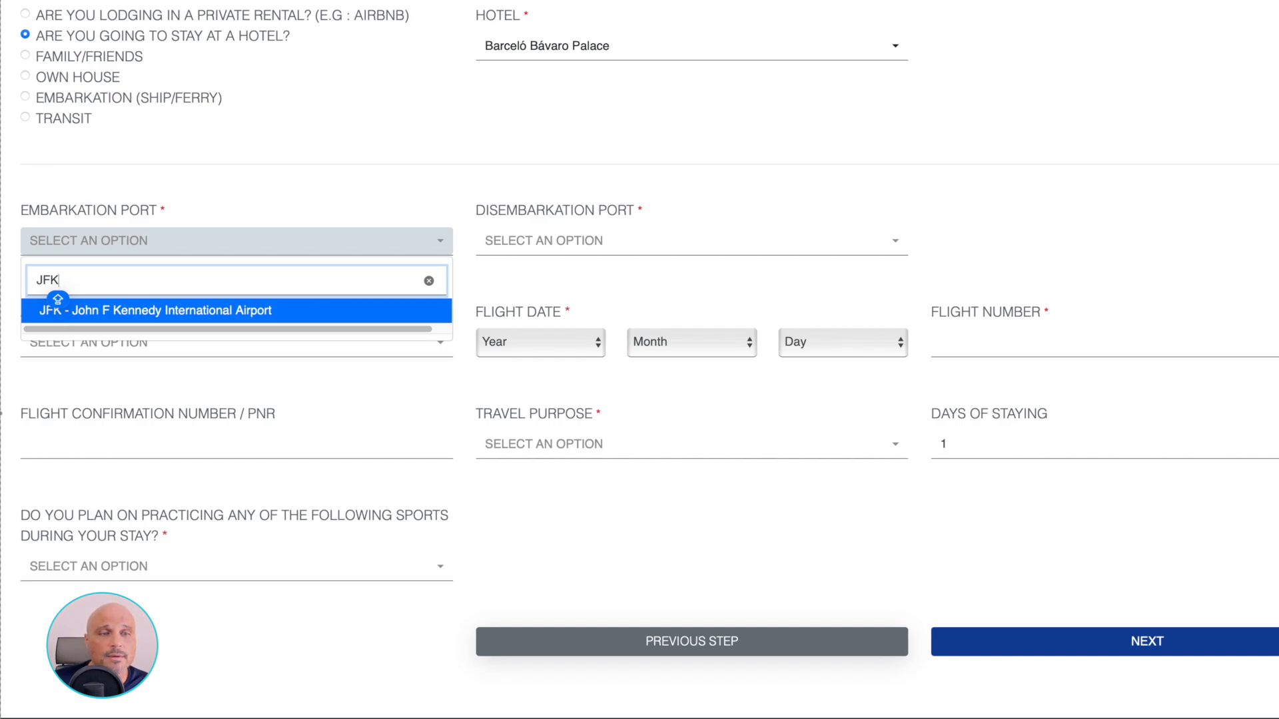
pyautogui.press('BackSpace')
pyautogui.press('BackSpace')
pyautogui.press('BackSpace')
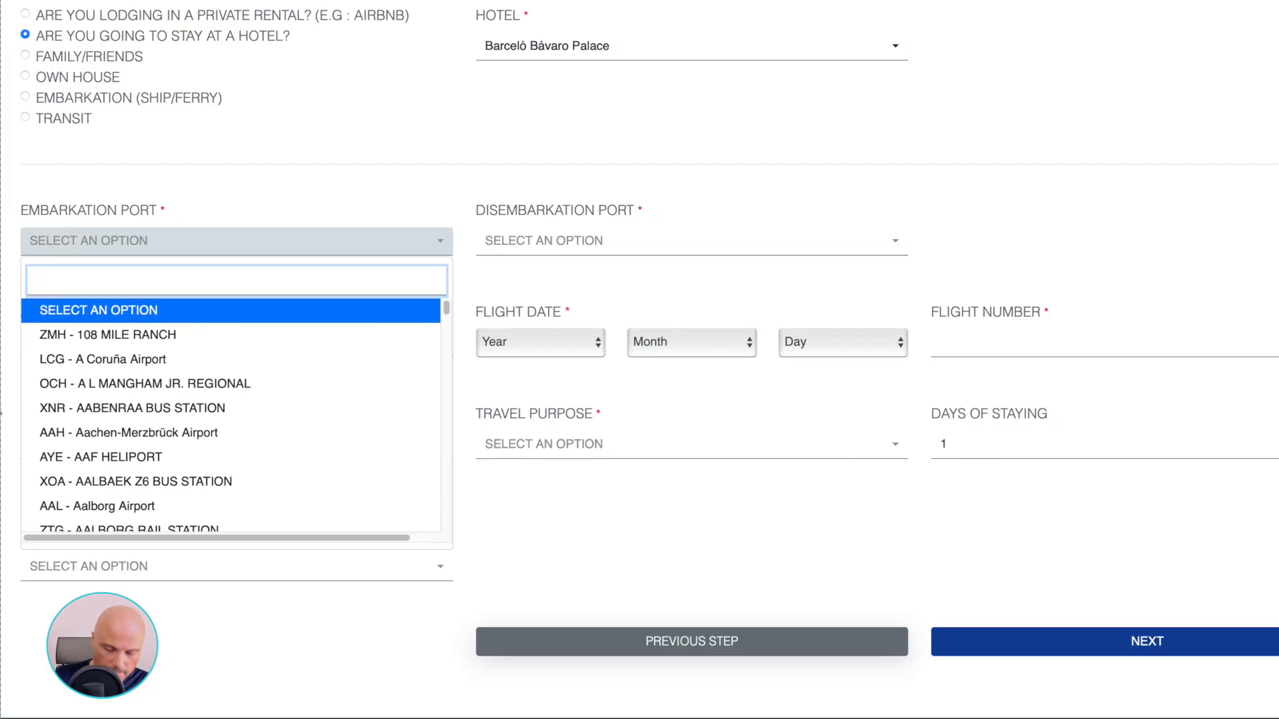
pyautogui.write('JFK')
pyautogui.press('BackSpace')
pyautogui.press('BackSpace')
pyautogui.press('BackSpace')
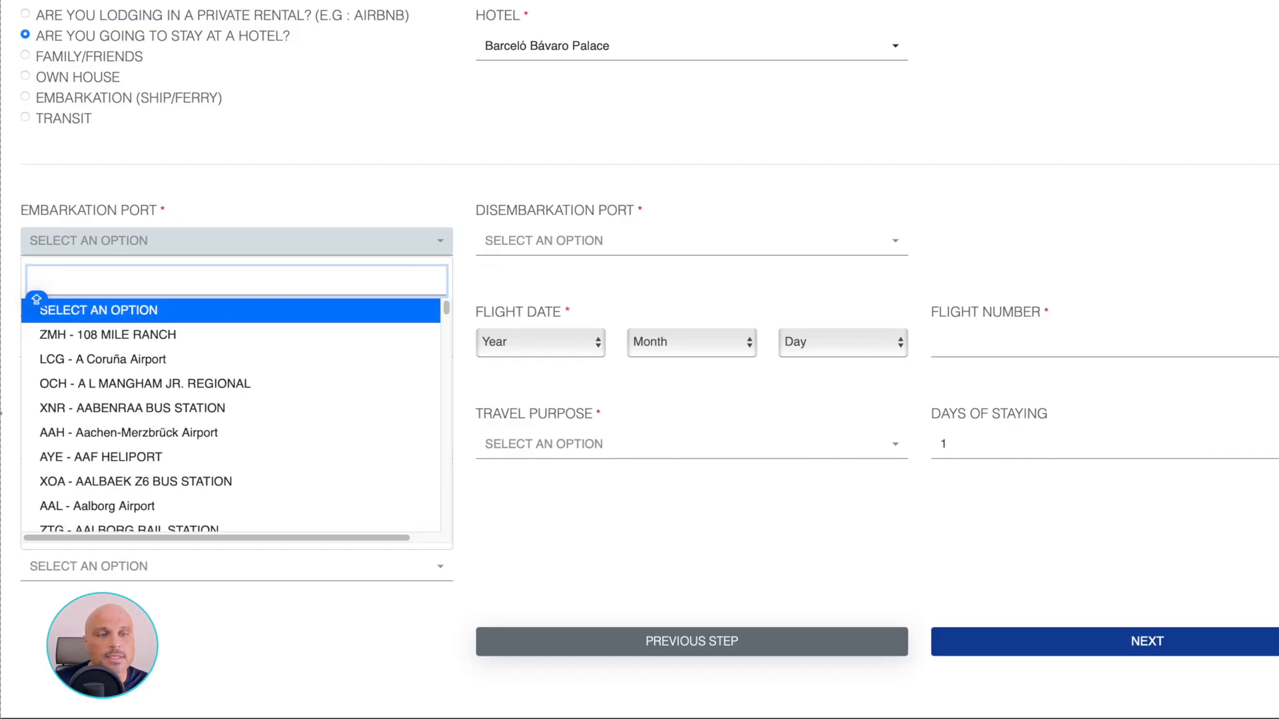
pyautogui.write('LAX')
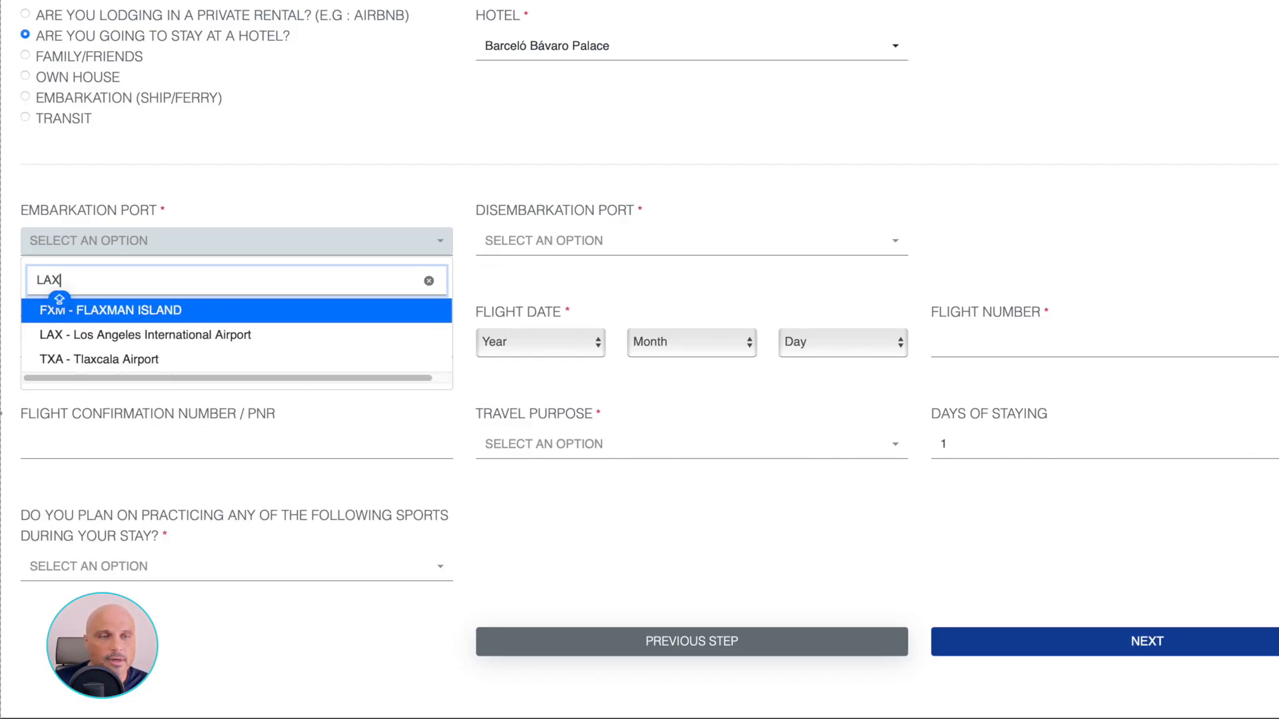
pyautogui.press('Down')
pyautogui.press('Up')
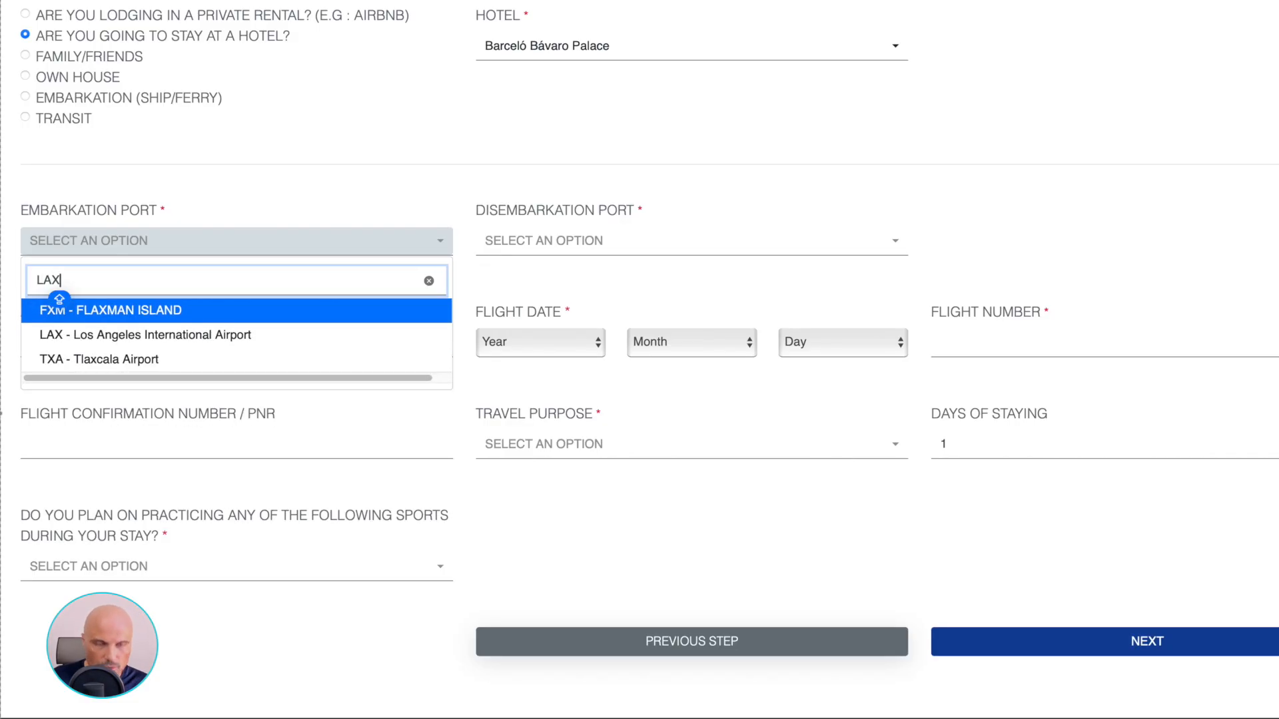
# Set the embarkation port to JFK - John F Kennedy International Airport and the disembarkation port to PUJ - Aeropuerto Internacional de Punta Cana
pyautogui.press('BackSpace')
pyautogui.press('BackSpace')
pyautogui.press('BackSpace')
pyautogui.write('JFK')
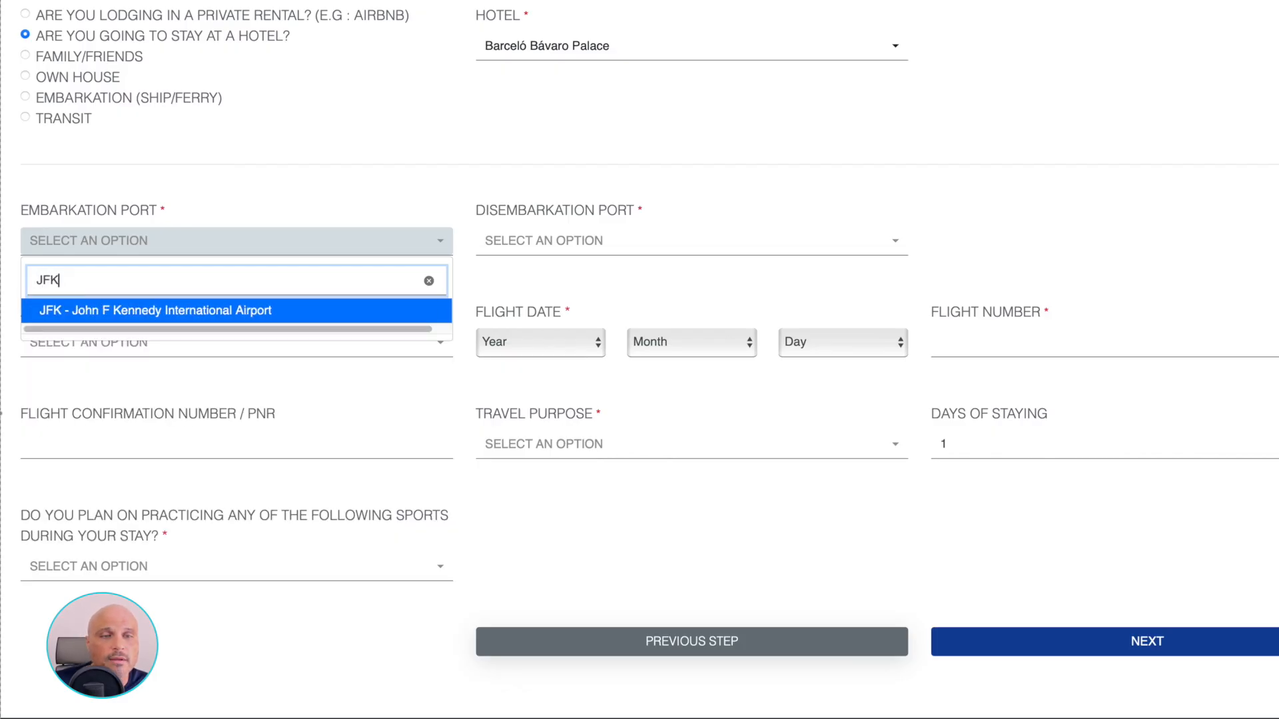
pyautogui.click(277, 311)
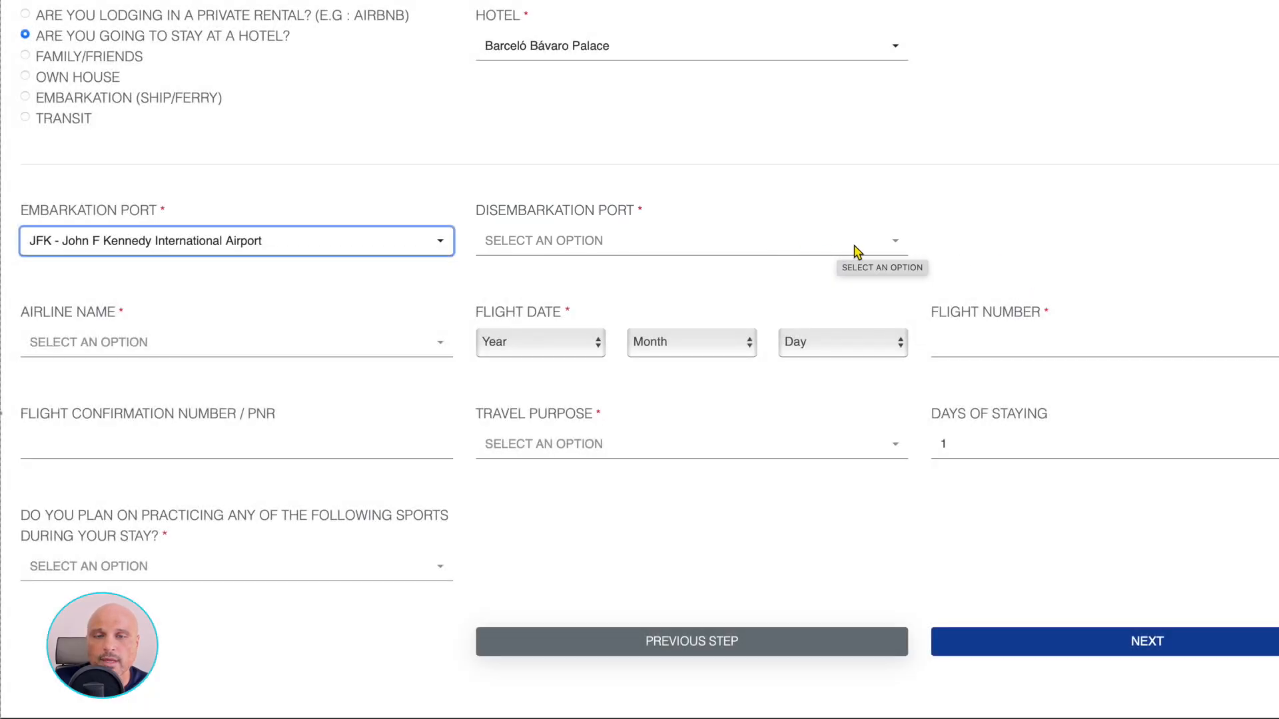
pyautogui.click(894, 249)
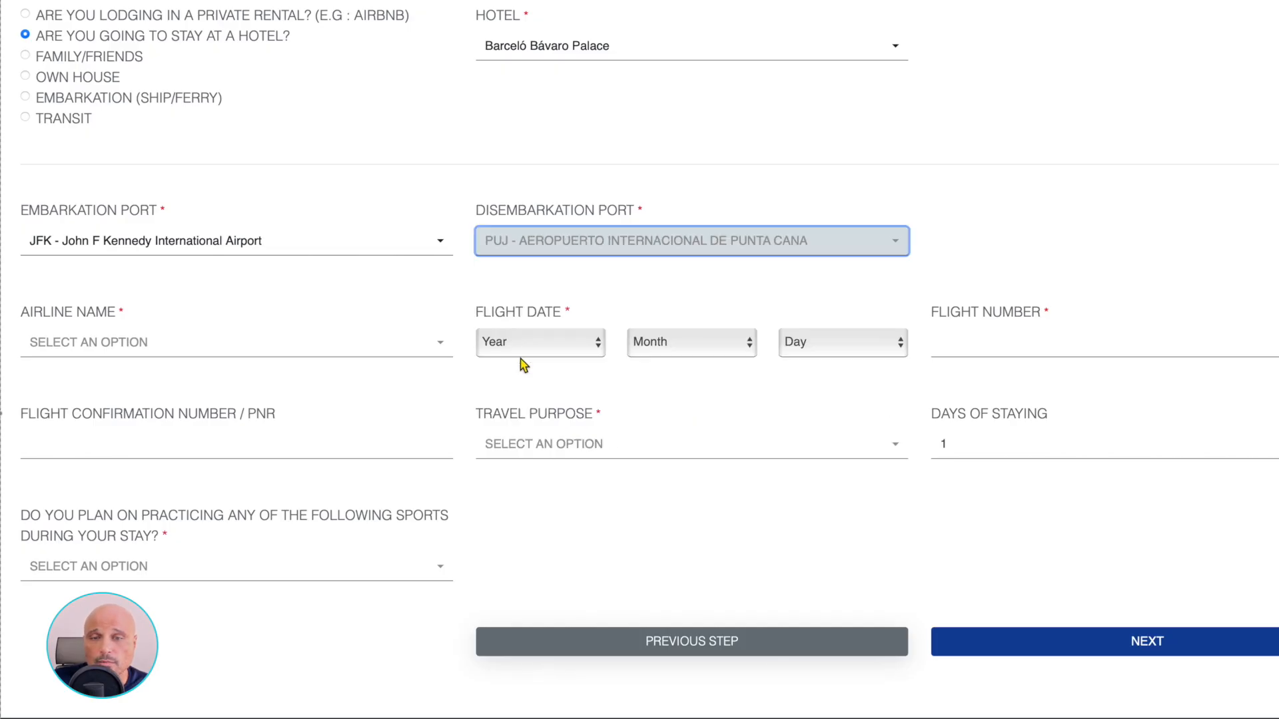
pyautogui.click(523, 360)
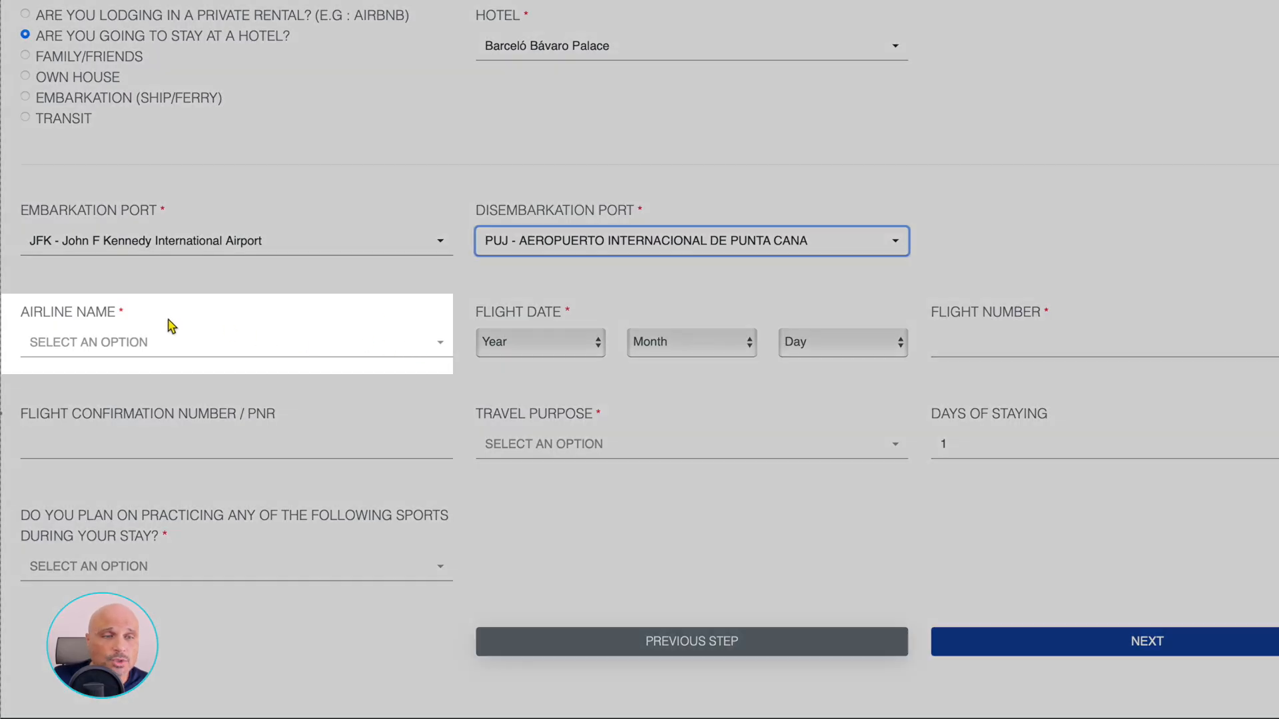
# Search the airline name list for JETB
pyautogui.click(168, 319)
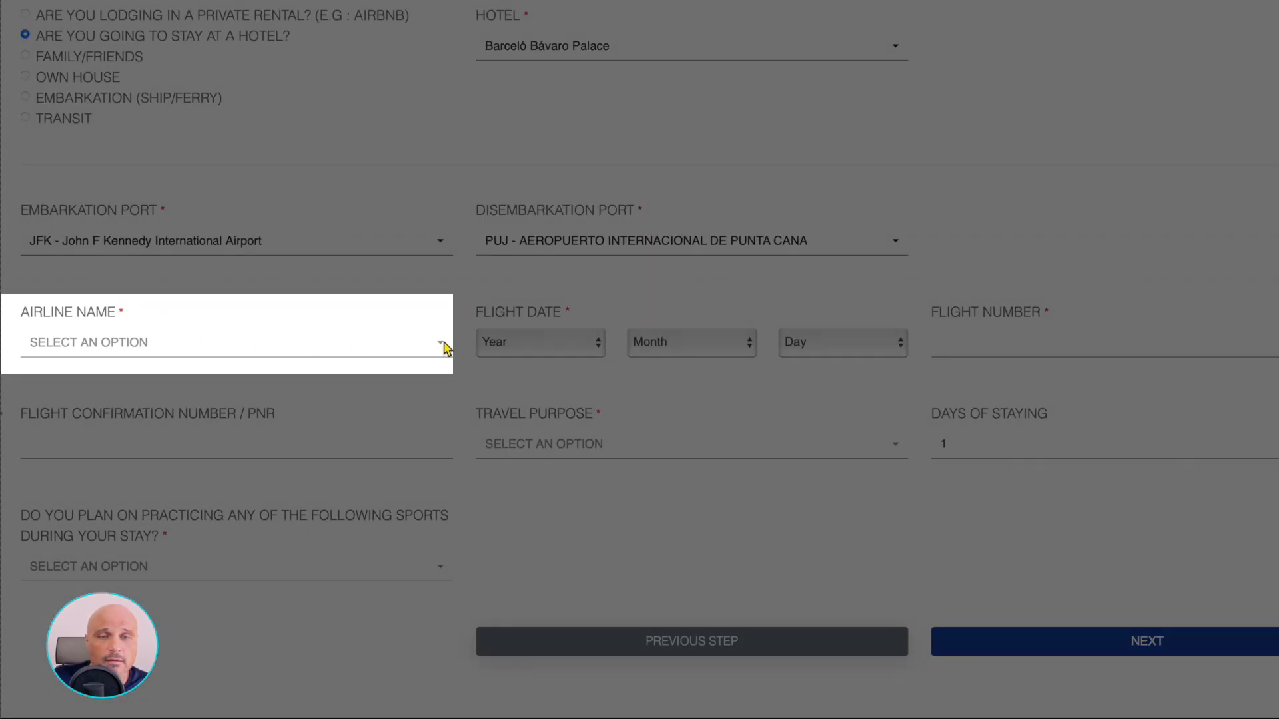
pyautogui.click(442, 346)
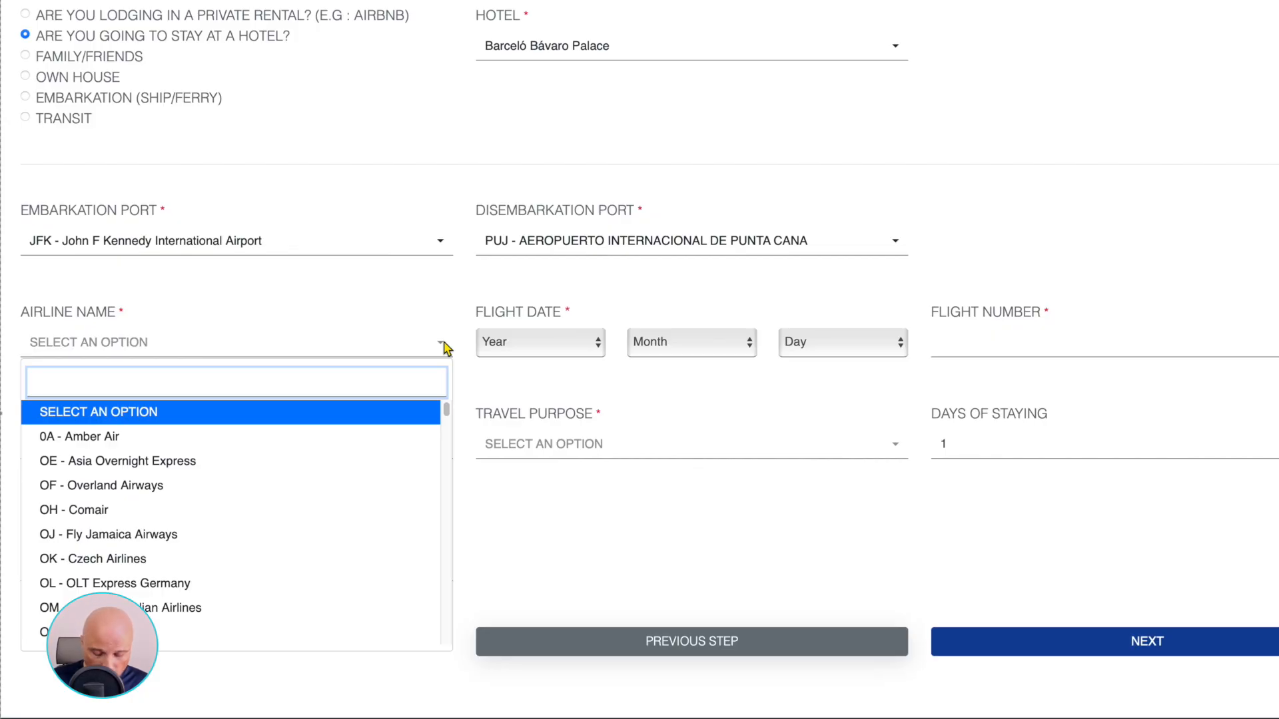
pyautogui.write('JETB')
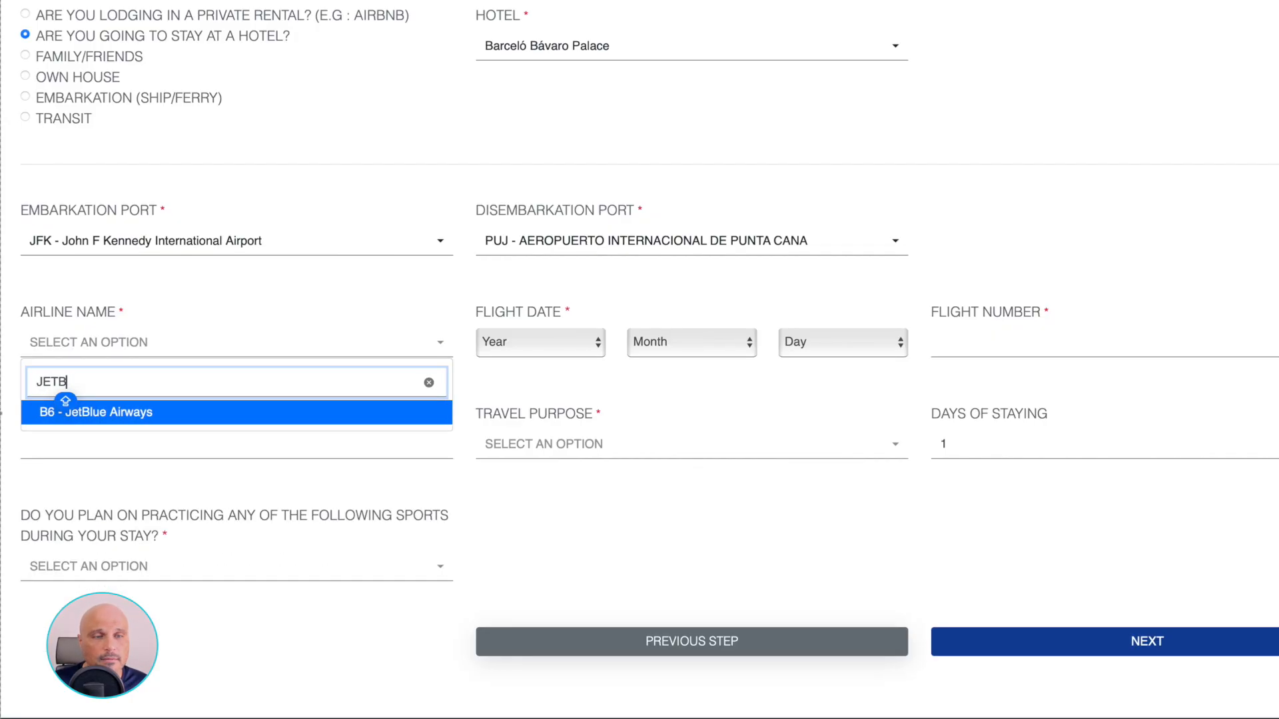
# Search the airline name list for AMERIC instead and go through the matches as far as AA - American Airlines
pyautogui.press('BackSpace')
pyautogui.press('BackSpace')
pyautogui.press('BackSpace')
pyautogui.press('BackSpace')
pyautogui.write('A')
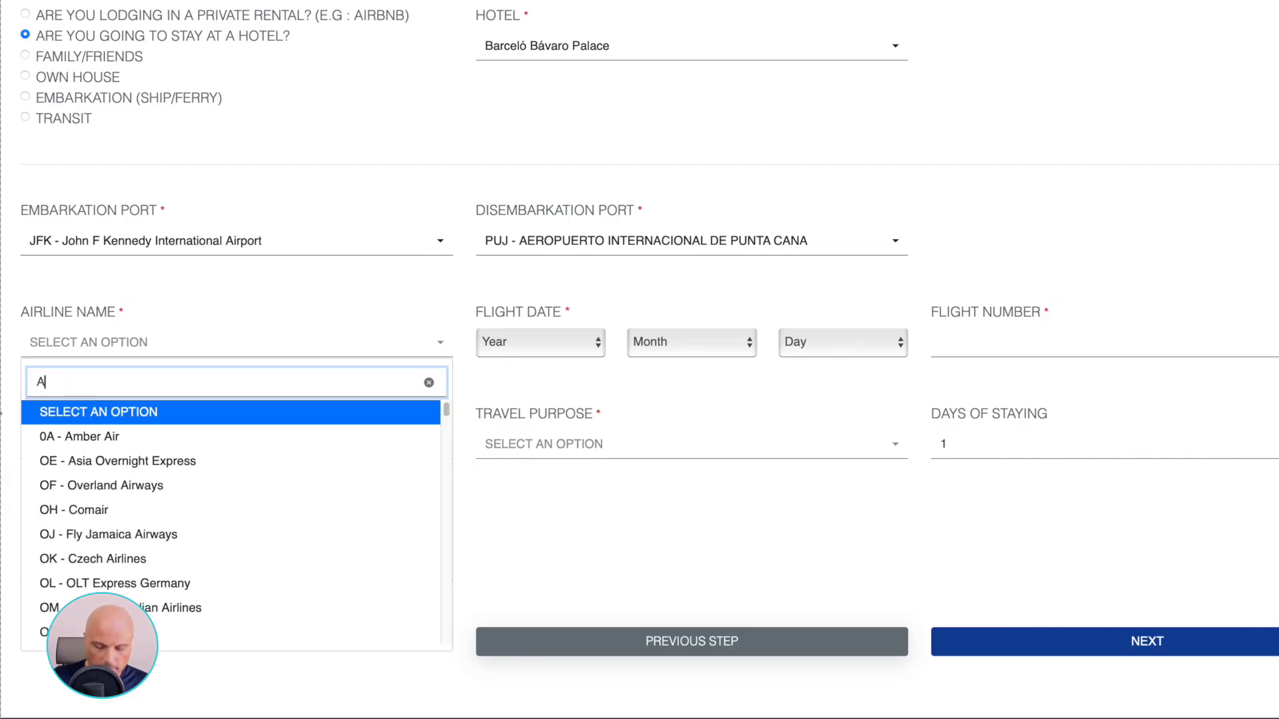
pyautogui.write('MERIC')
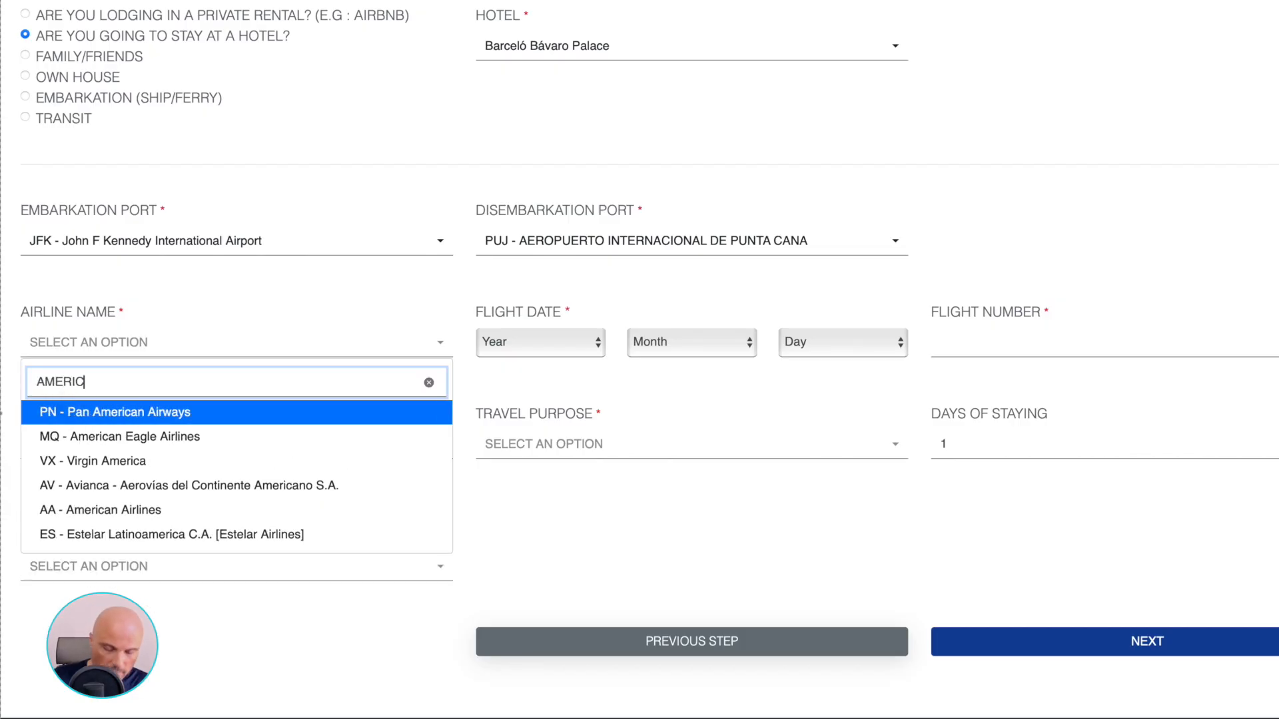
pyautogui.press('Down')
pyautogui.press('Down')
pyautogui.press('Down')
pyautogui.press('Down')
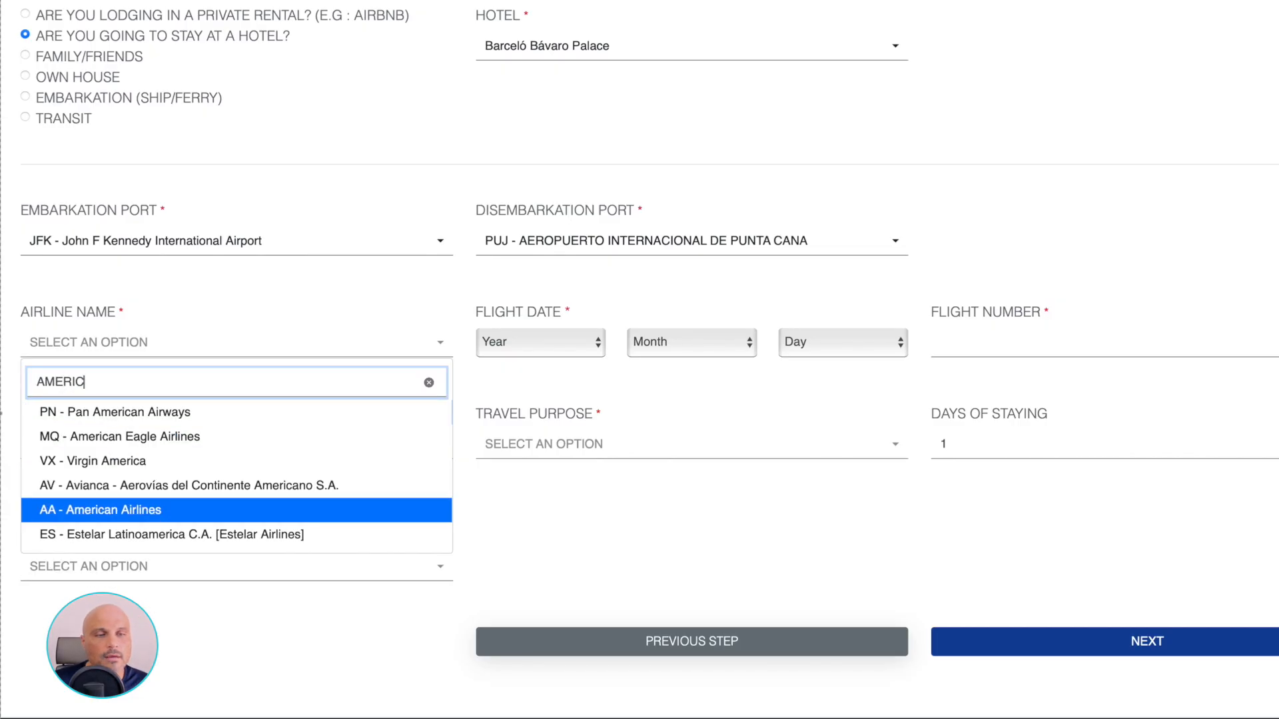
pyautogui.press('Up')
pyautogui.press('Up')
pyautogui.press('Up')
pyautogui.press('Up')
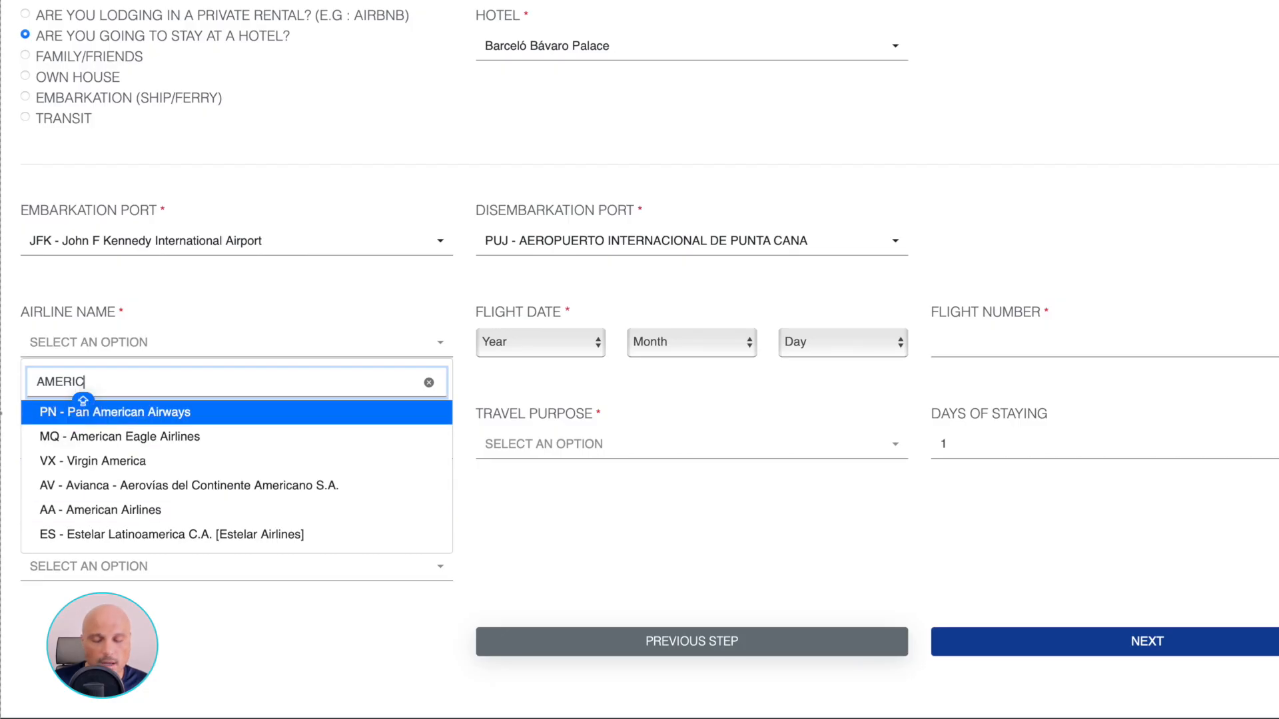
# Find the airline by its code B6 and select B6 - JetBlue Airways
pyautogui.press('BackSpace')
pyautogui.press('BackSpace')
pyautogui.press('BackSpace')
pyautogui.press('BackSpace')
pyautogui.press('BackSpace')
pyautogui.press('BackSpace')
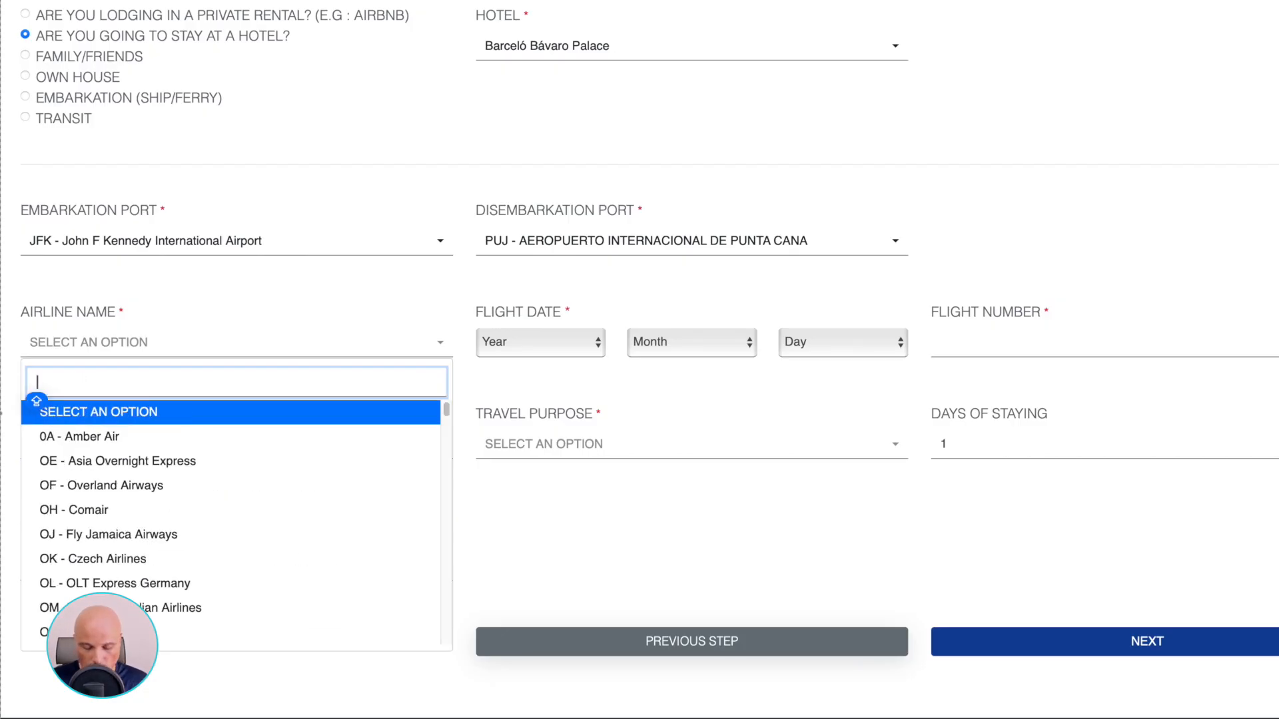
pyautogui.write('B')
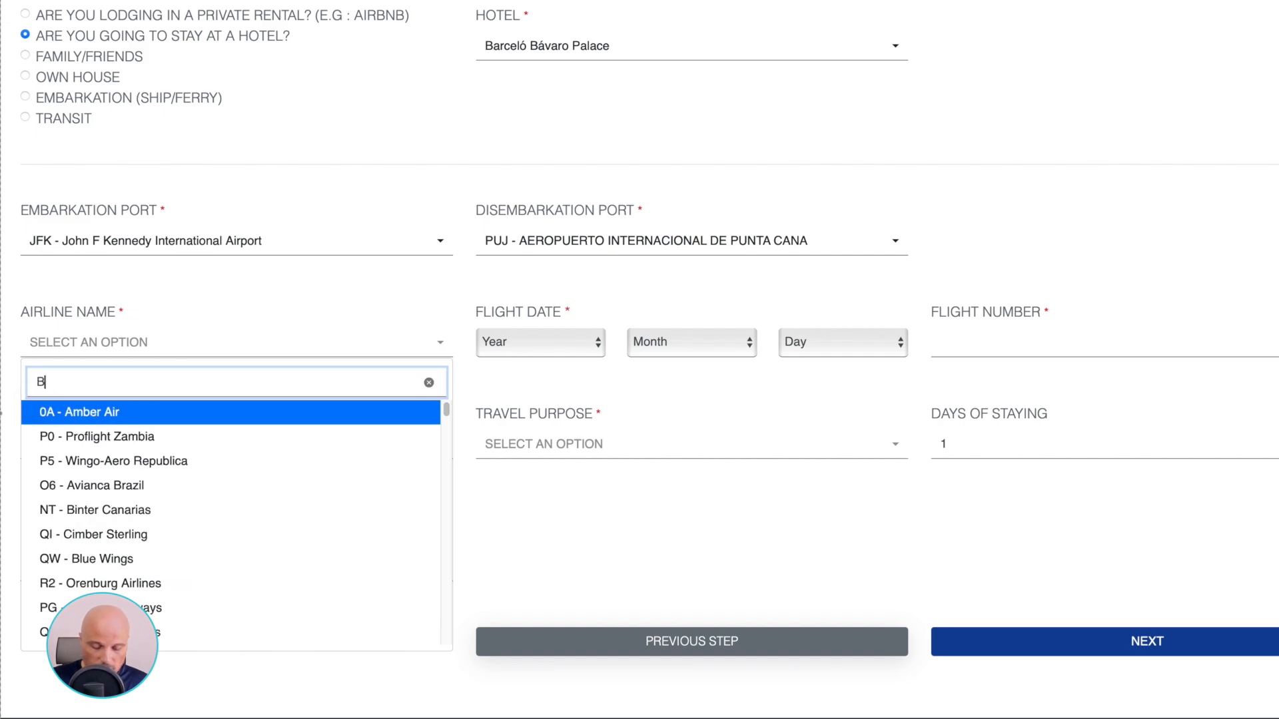
pyautogui.write('6')
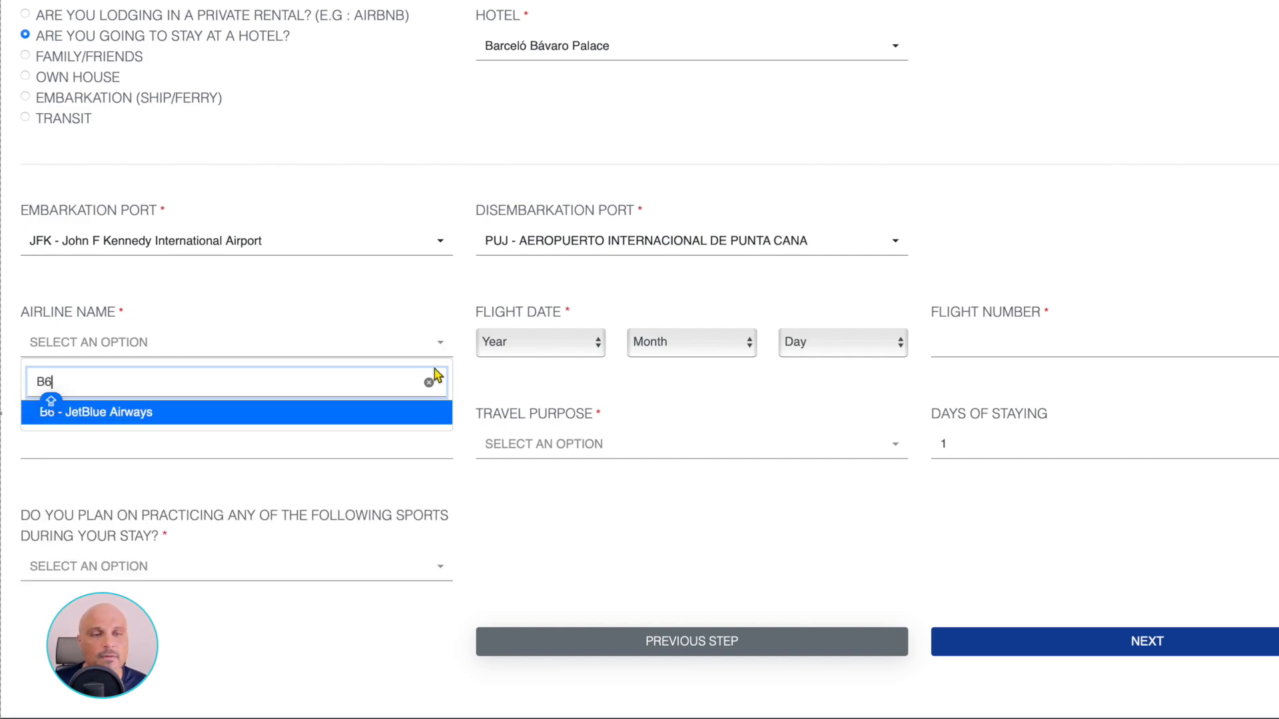
pyautogui.click(288, 418)
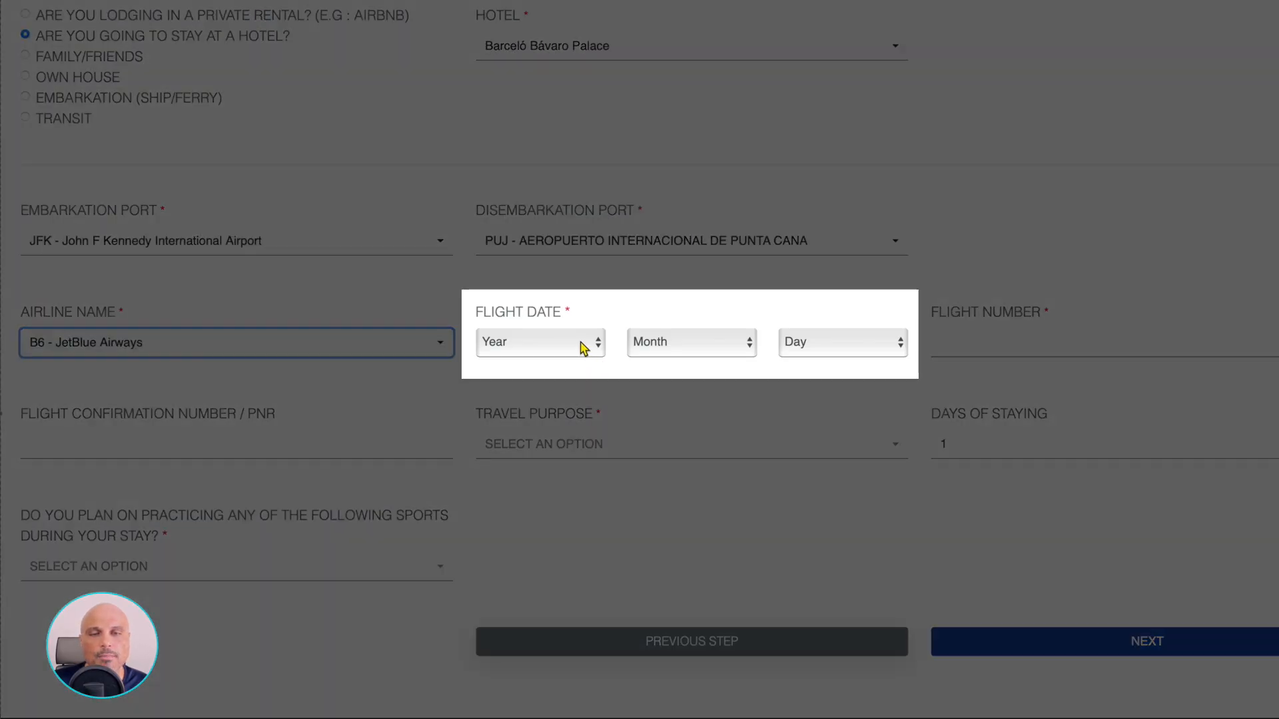
# Set the flight date to December 24, 2025
pyautogui.click(584, 347)
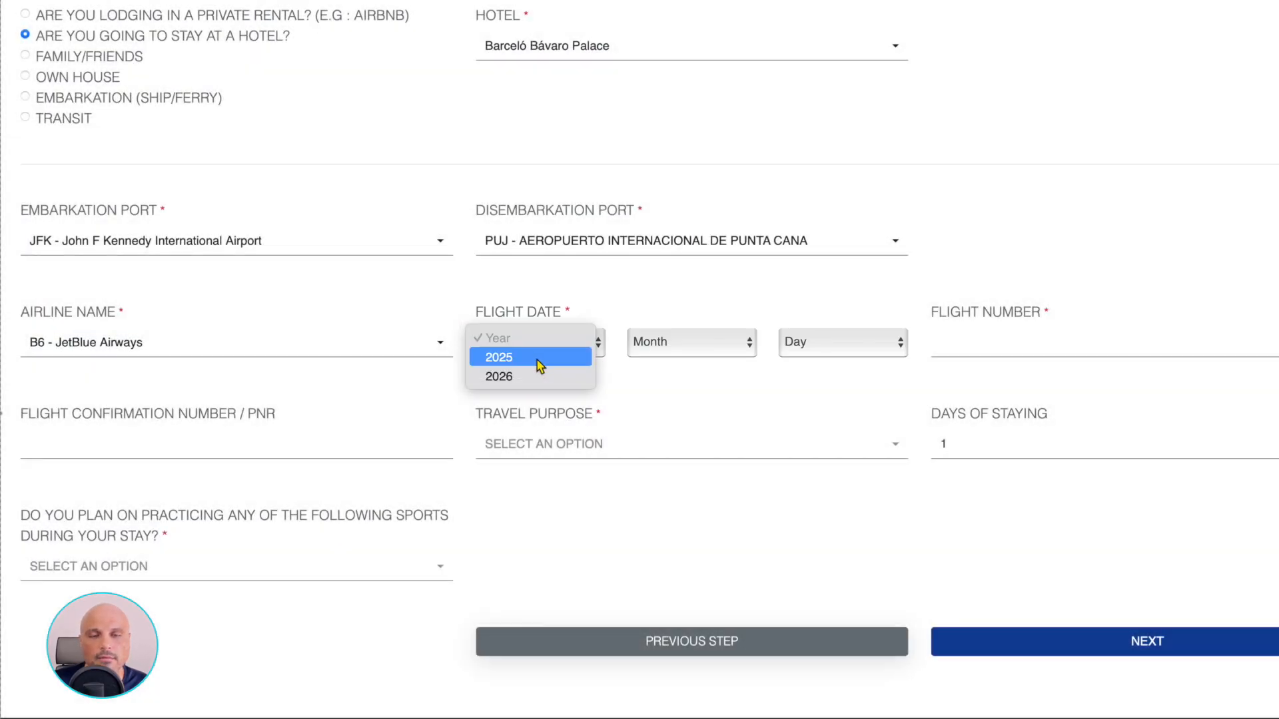
pyautogui.click(540, 365)
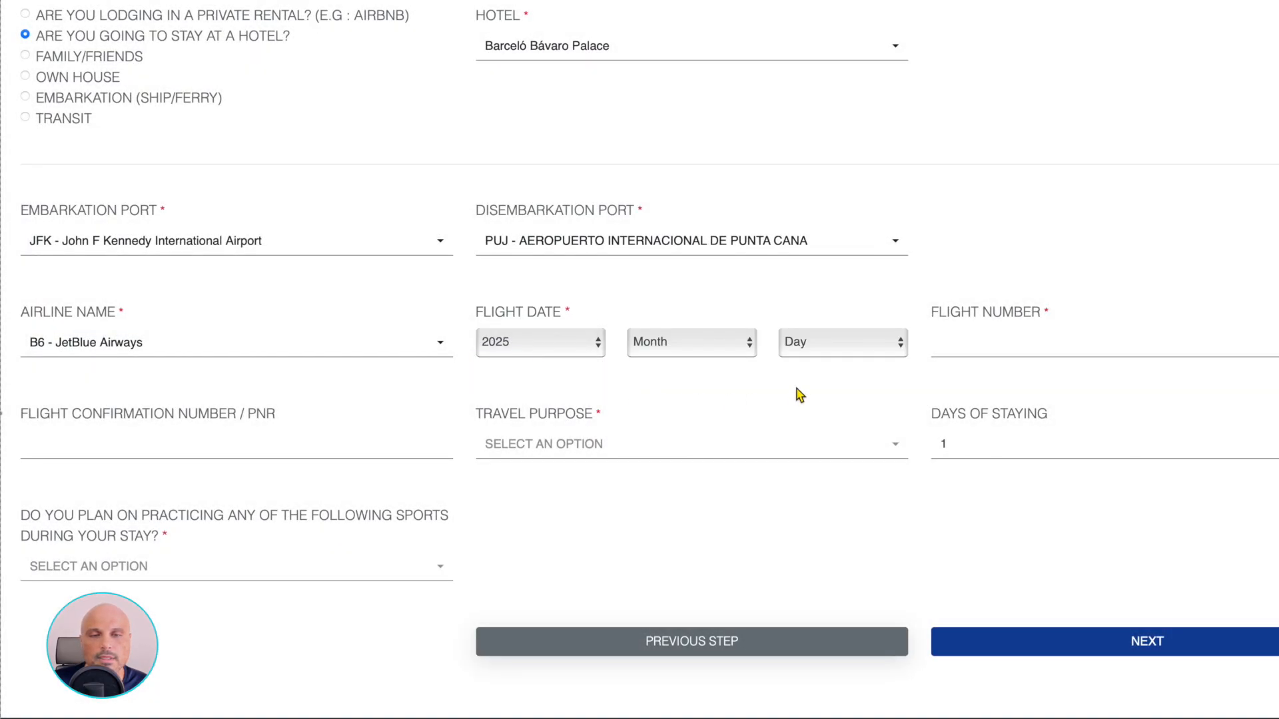
pyautogui.click(734, 345)
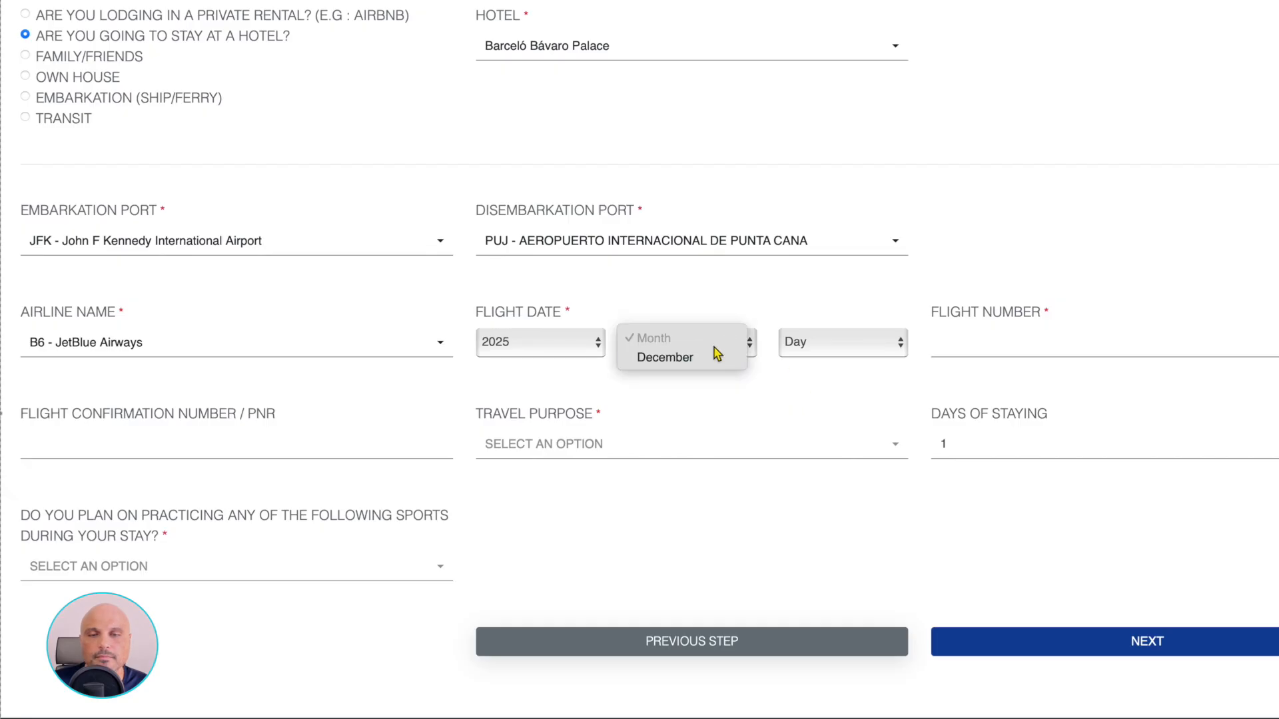
pyautogui.click(697, 363)
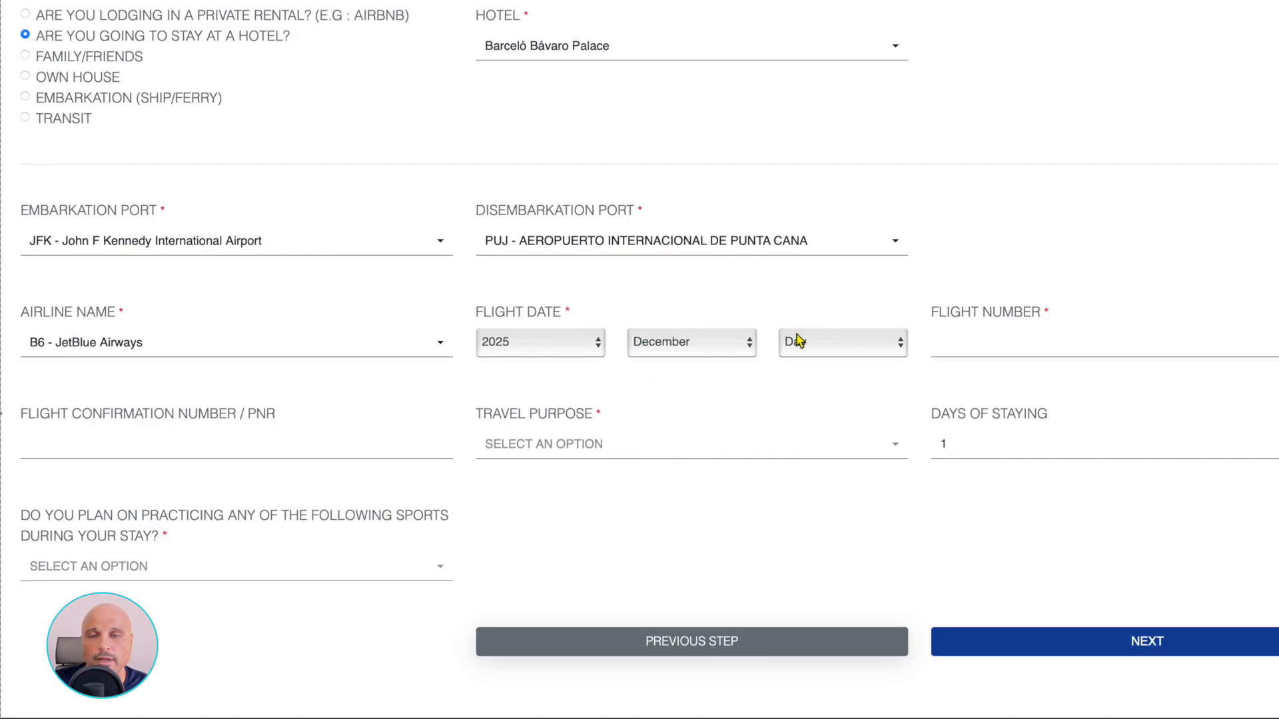
pyautogui.click(864, 352)
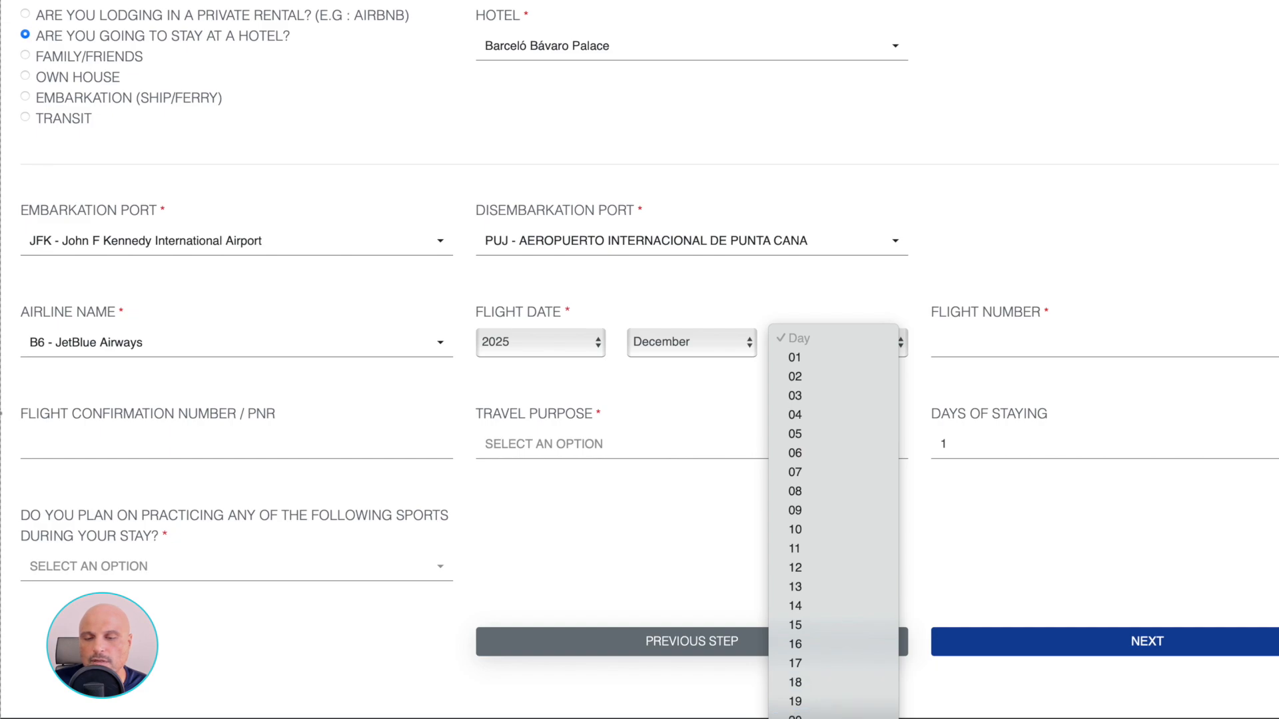
pyautogui.click(832, 718)
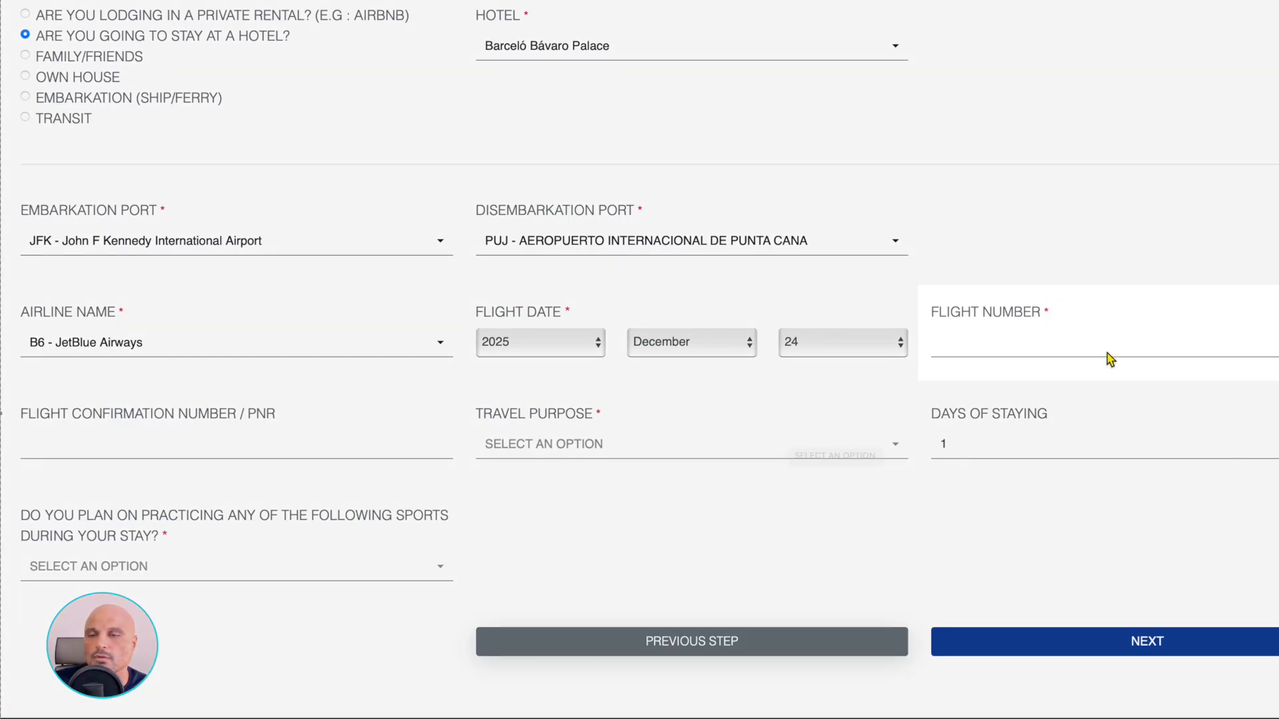
# Enter 1269 as the flight number
pyautogui.click(1091, 355)
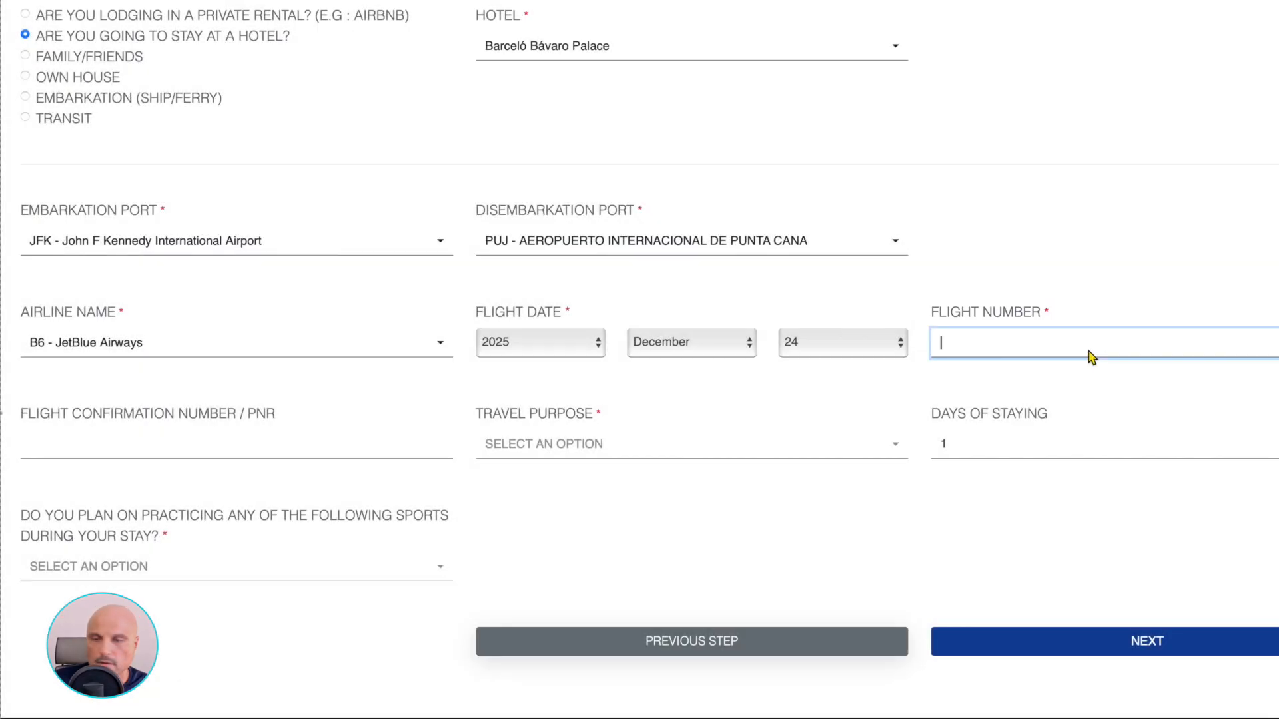
pyautogui.write('1269')
pyautogui.press('capslock')
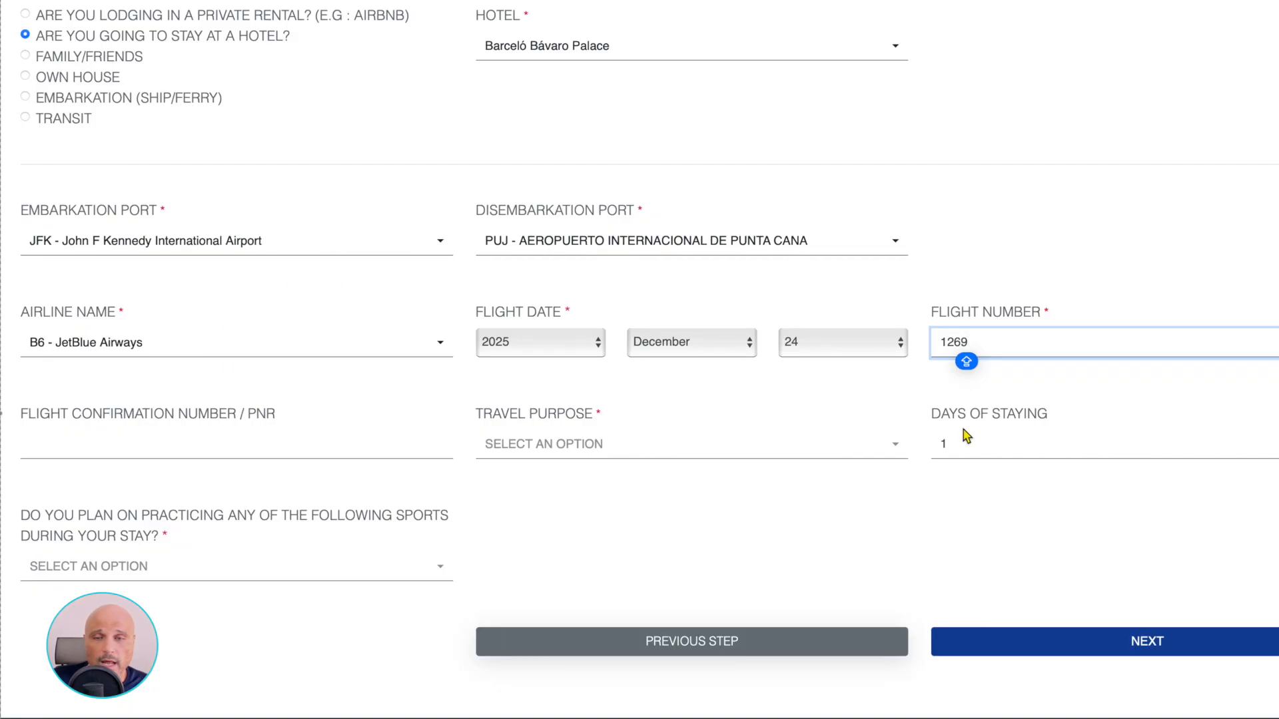
# Leave the flight confirmation number blank and select Leisure as the travel purpose
pyautogui.click(201, 450)
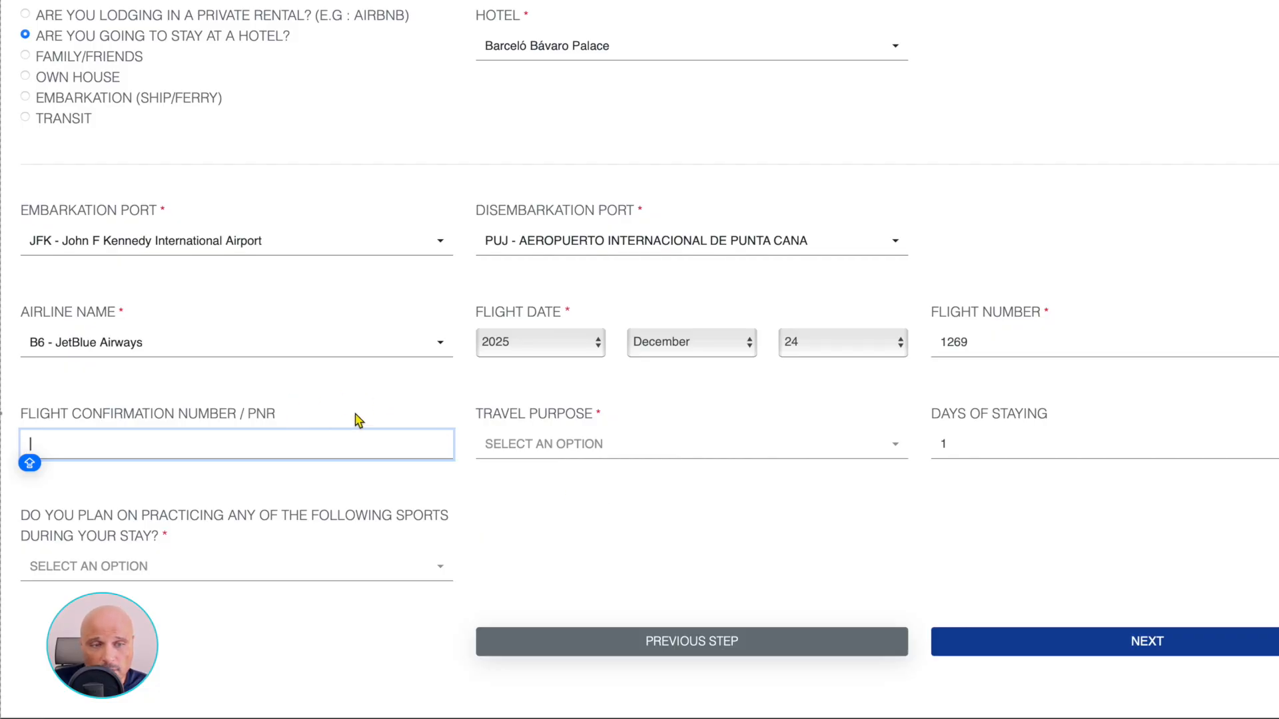
pyautogui.click(676, 451)
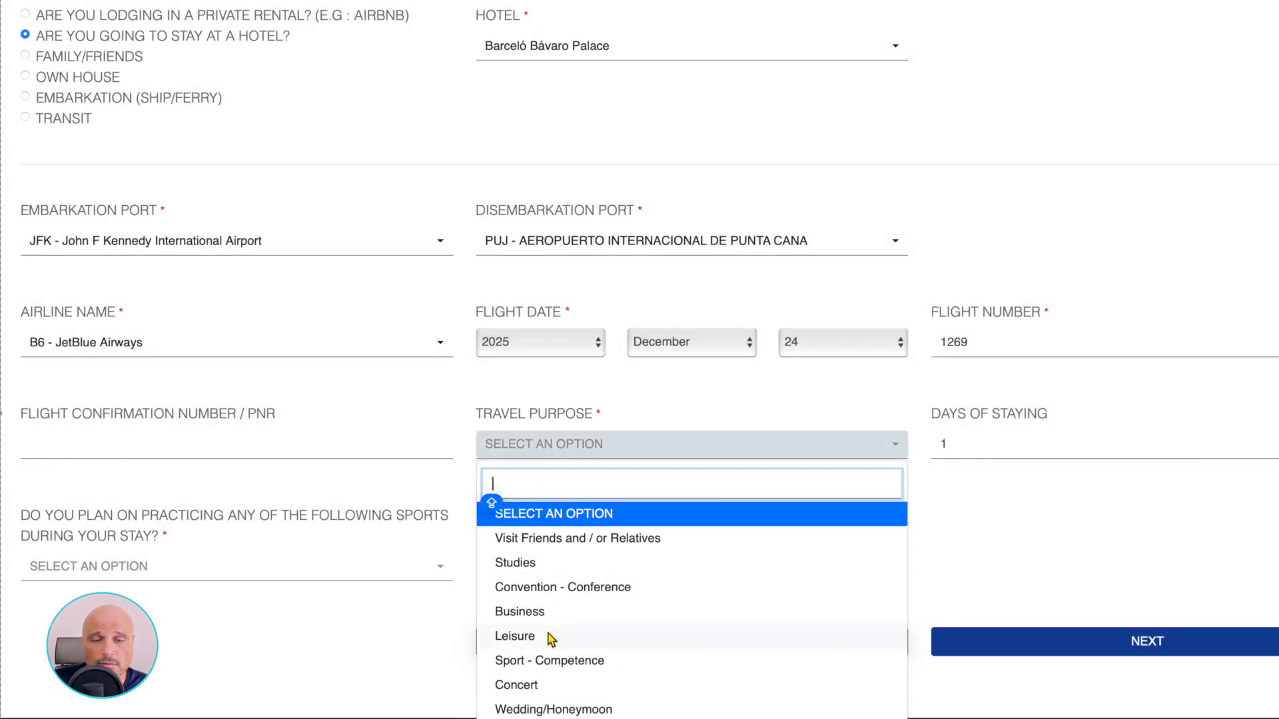
pyautogui.click(538, 638)
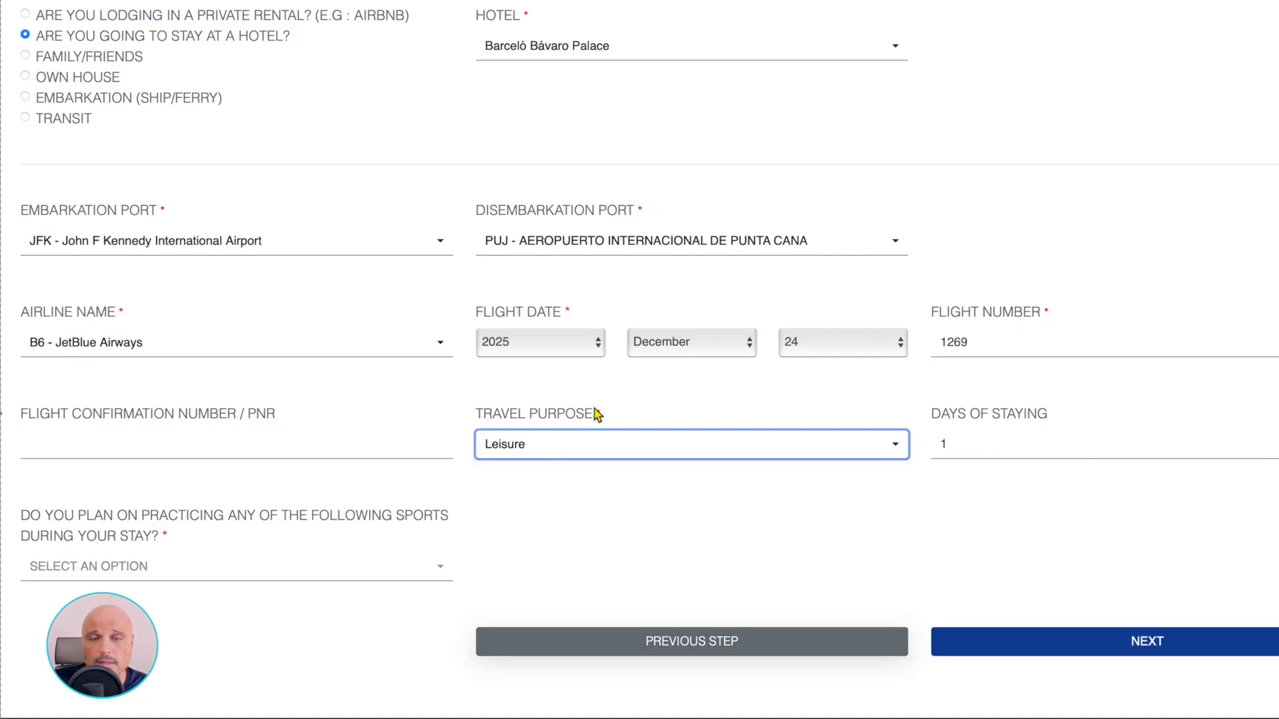
pyautogui.click(899, 441)
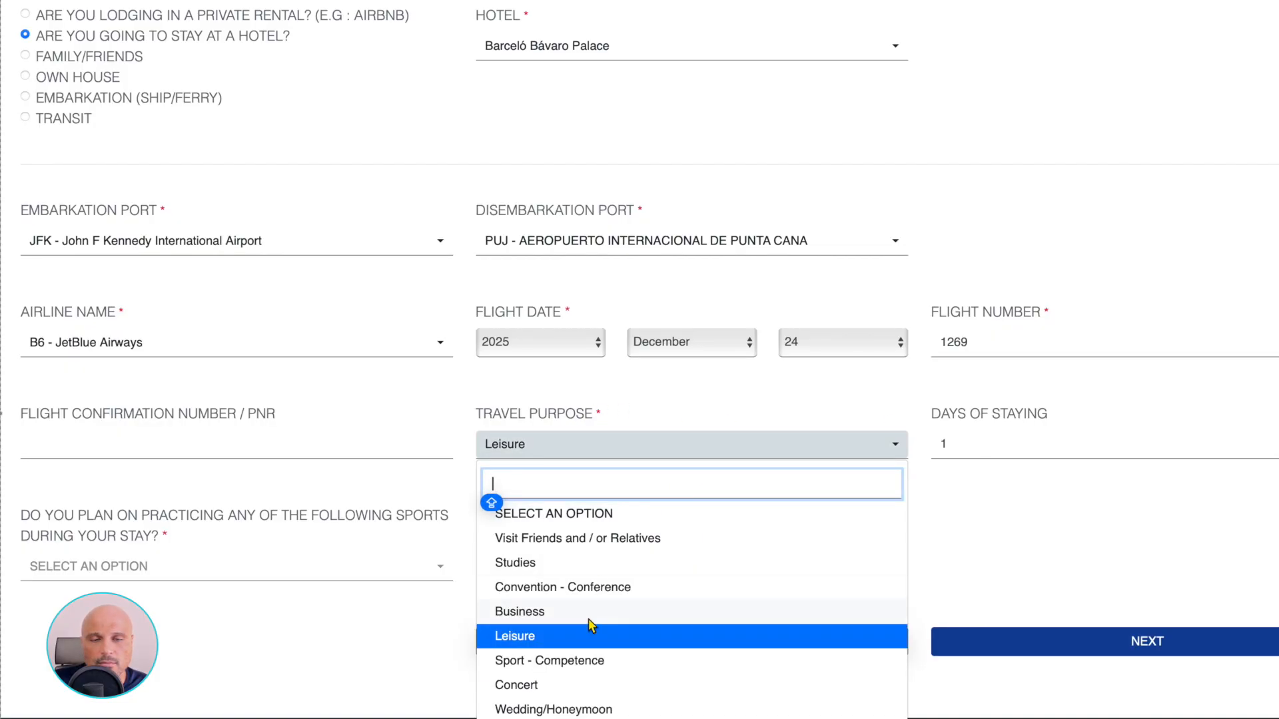
pyautogui.click(1145, 531)
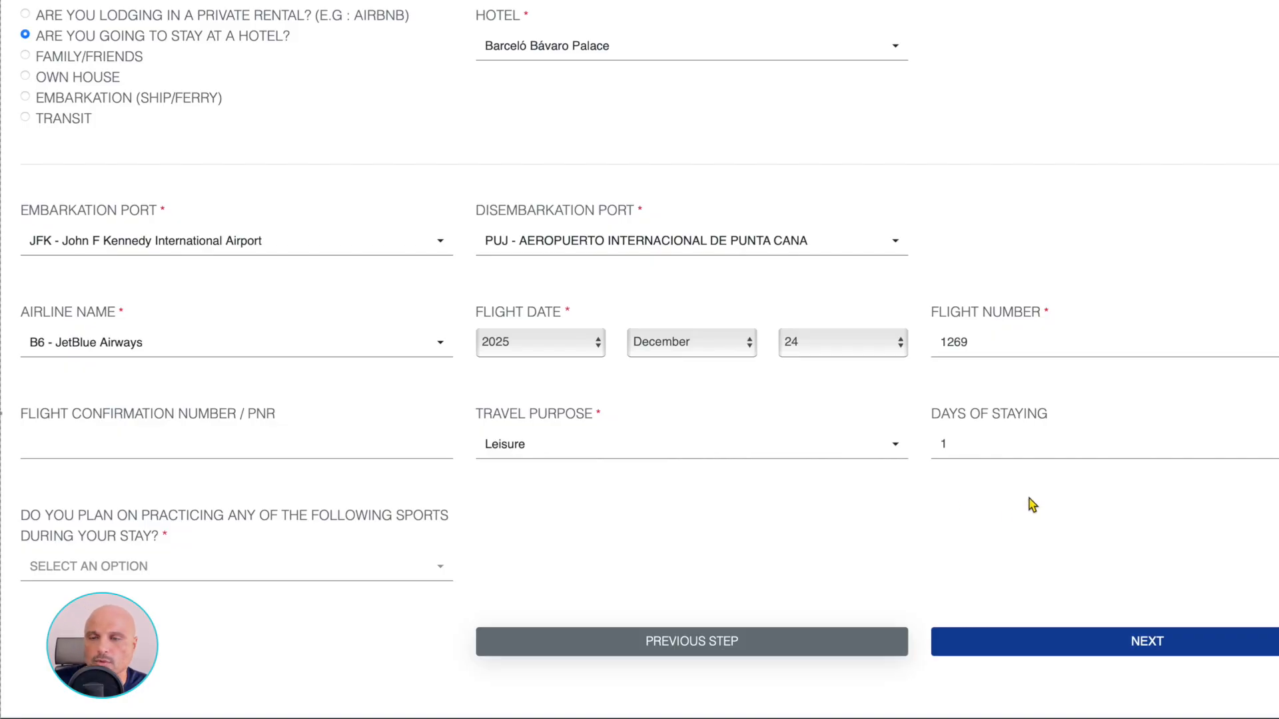
# Set the days of staying to 7
pyautogui.click(1018, 453)
pyautogui.press('capslock')
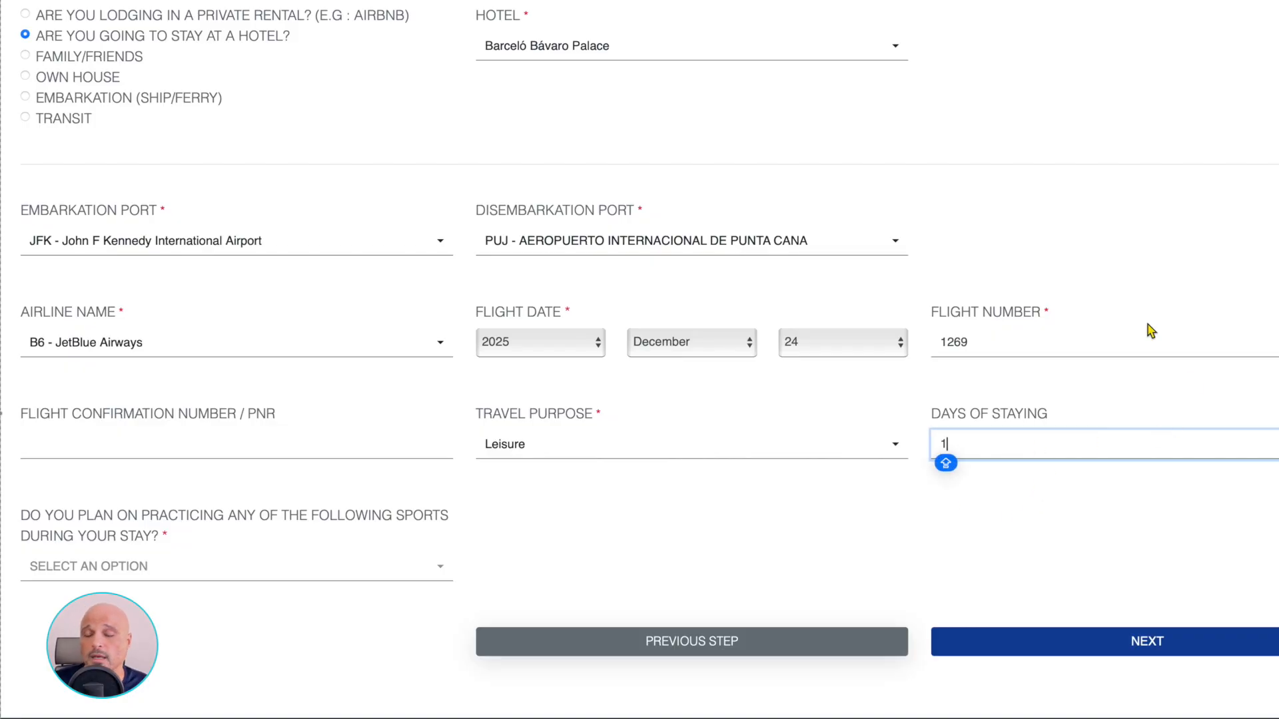
pyautogui.press('BackSpace')
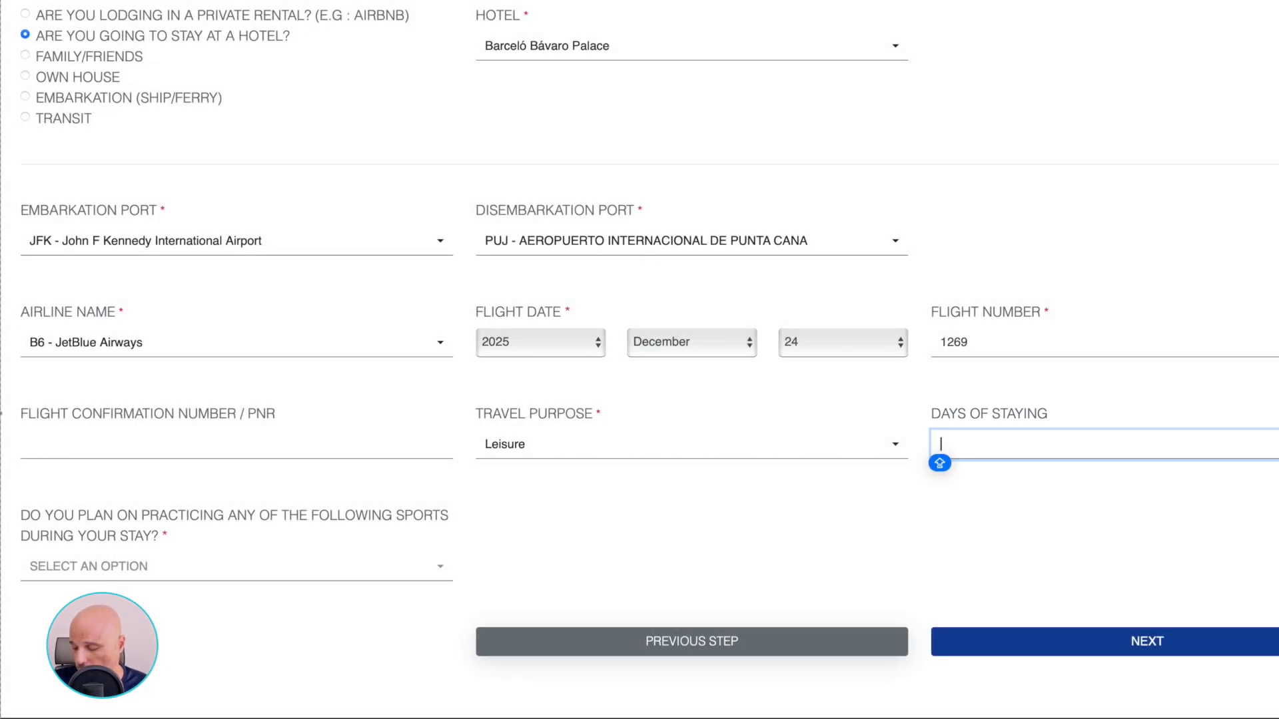
pyautogui.write('7')
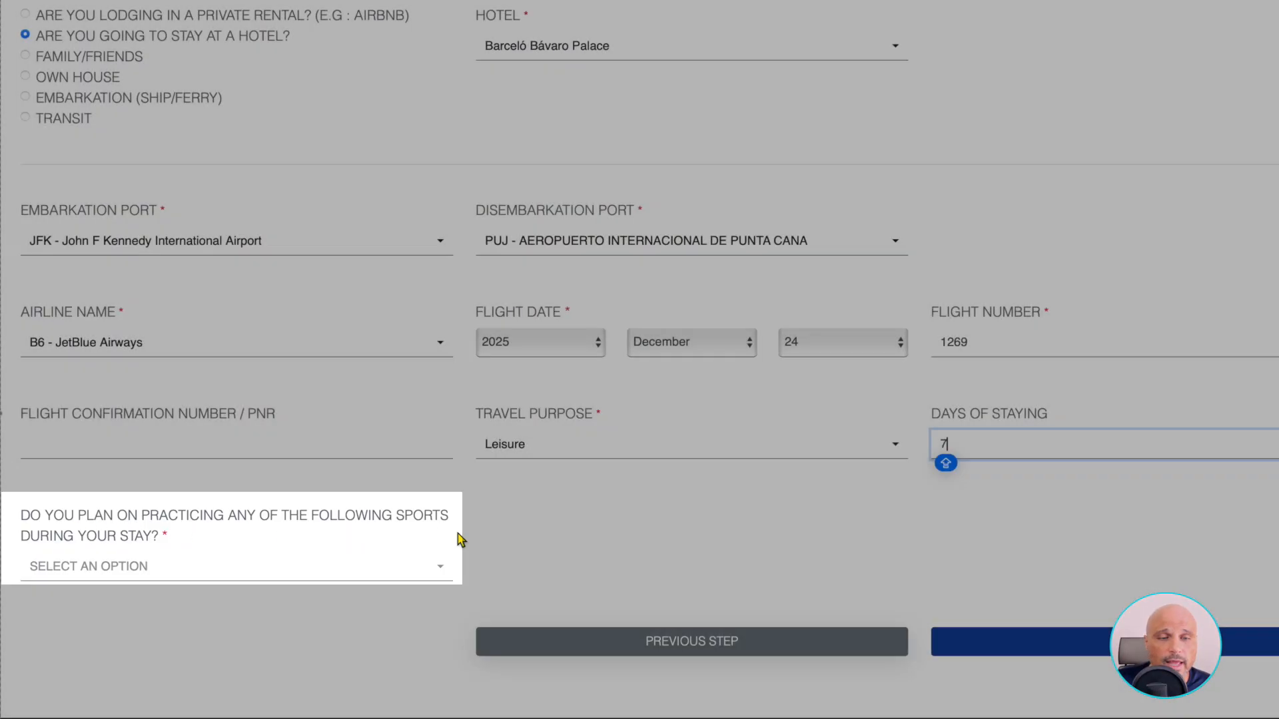
# Answer None to the question about sports planned during the stay and continue to the customs information
pyautogui.scroll(-1, 538, 534)
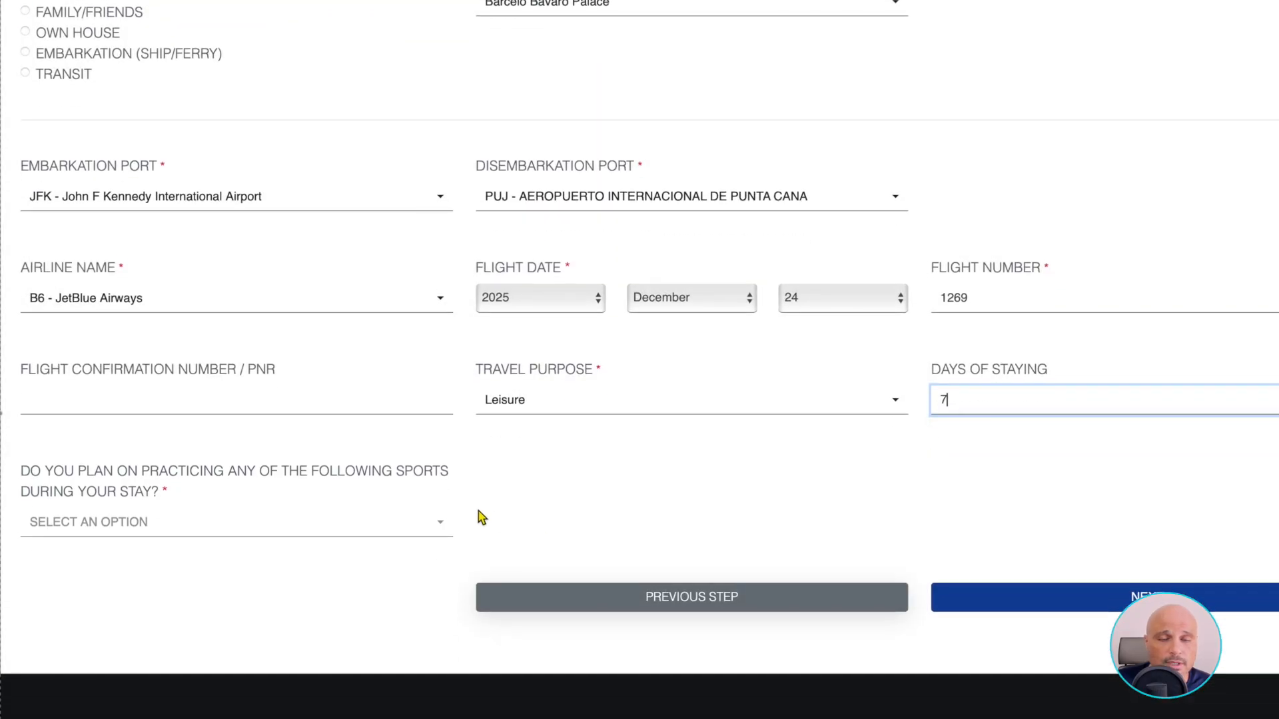
pyautogui.click(441, 524)
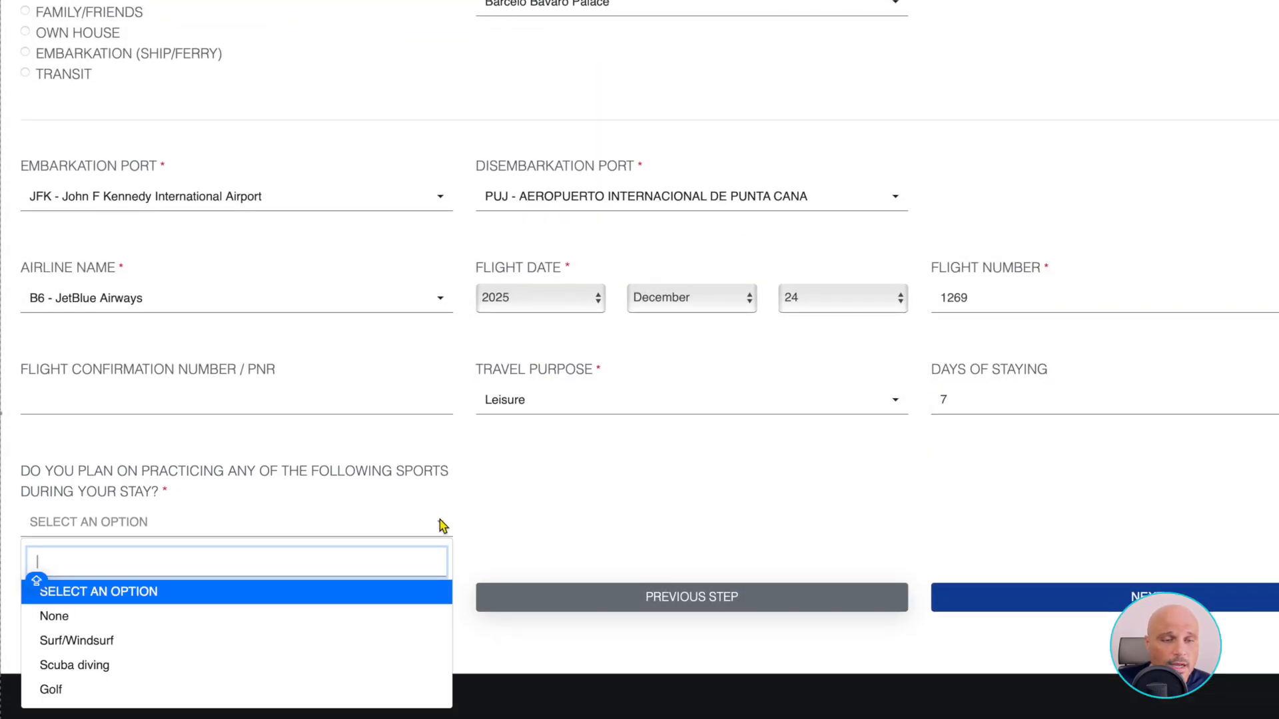
pyautogui.click(85, 624)
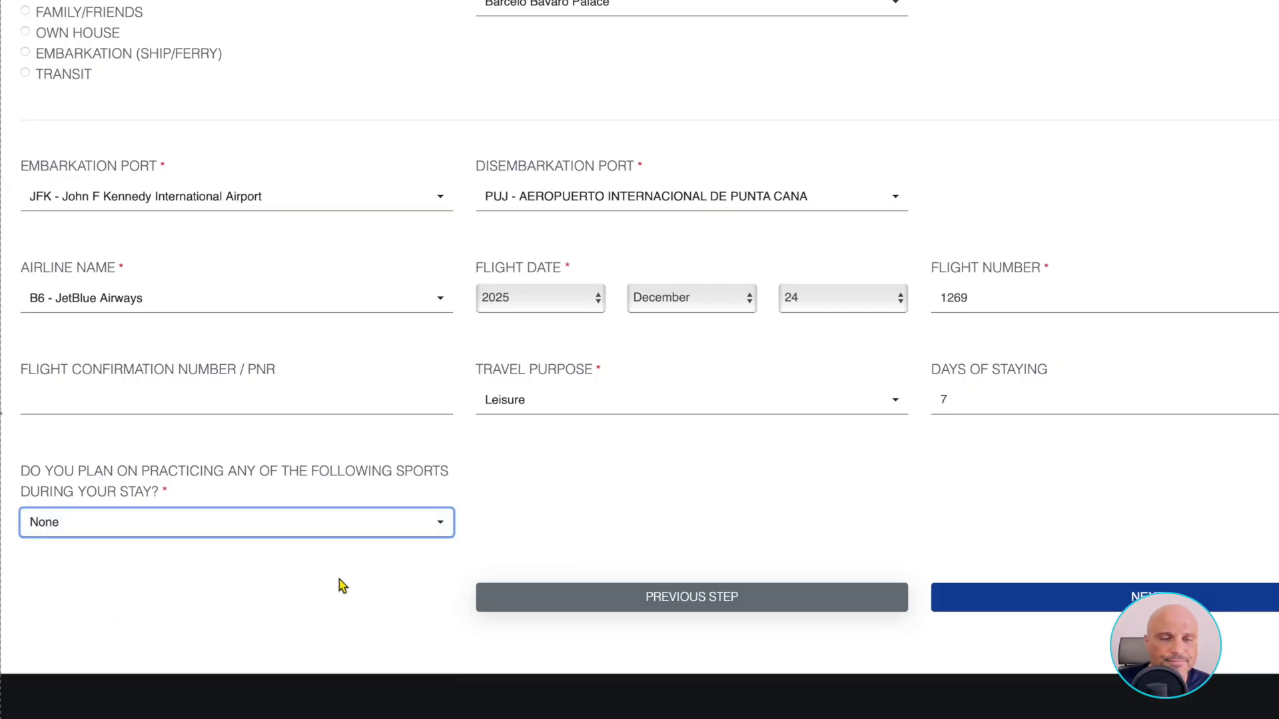
pyautogui.click(435, 532)
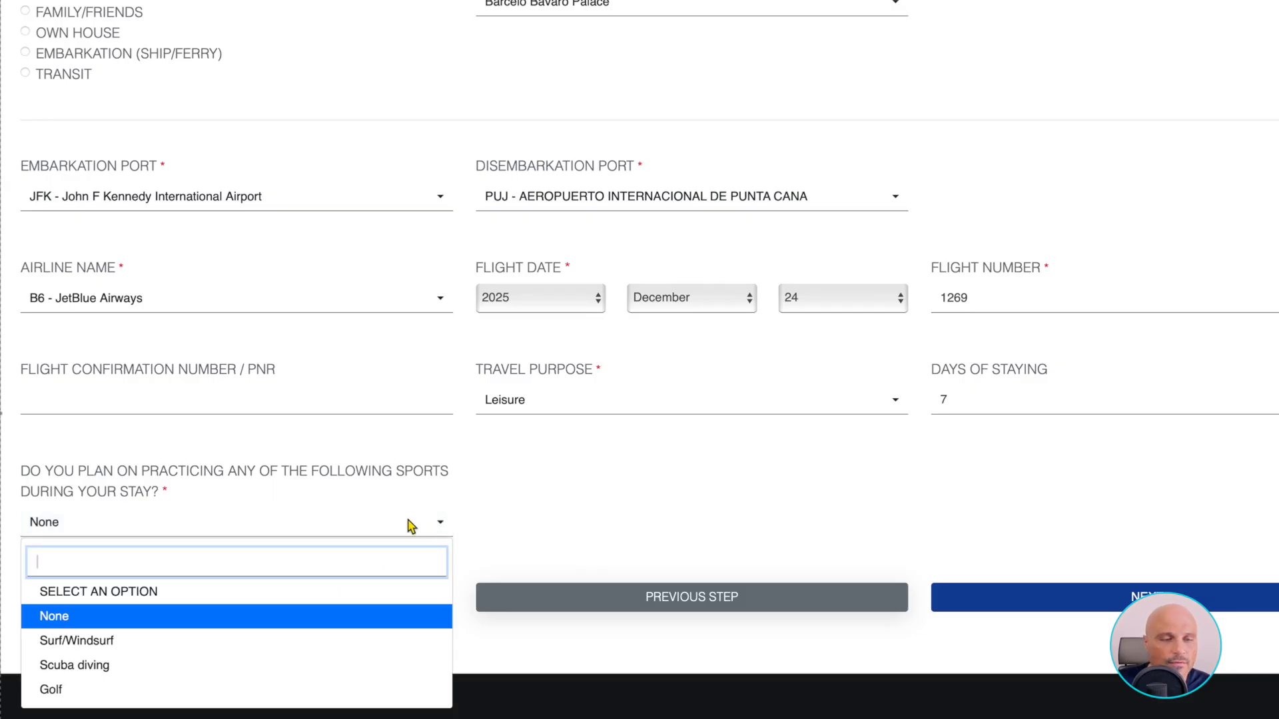
pyautogui.click(212, 625)
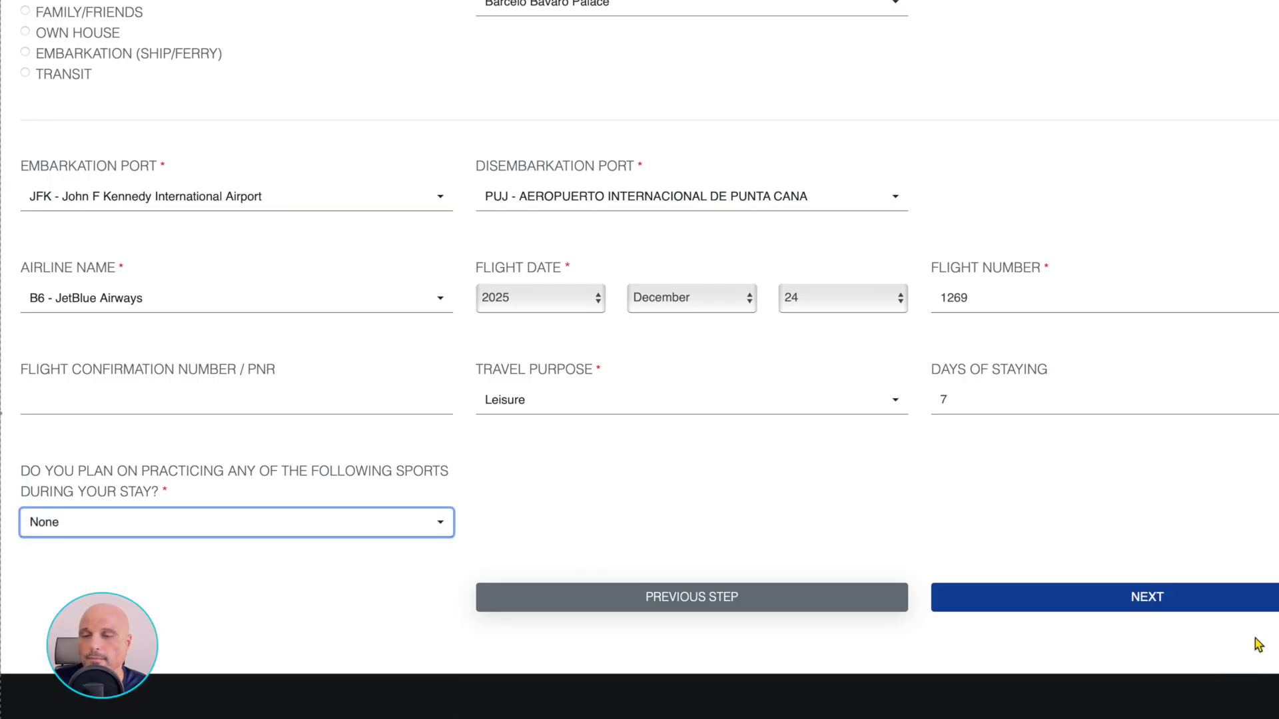
pyautogui.click(1144, 608)
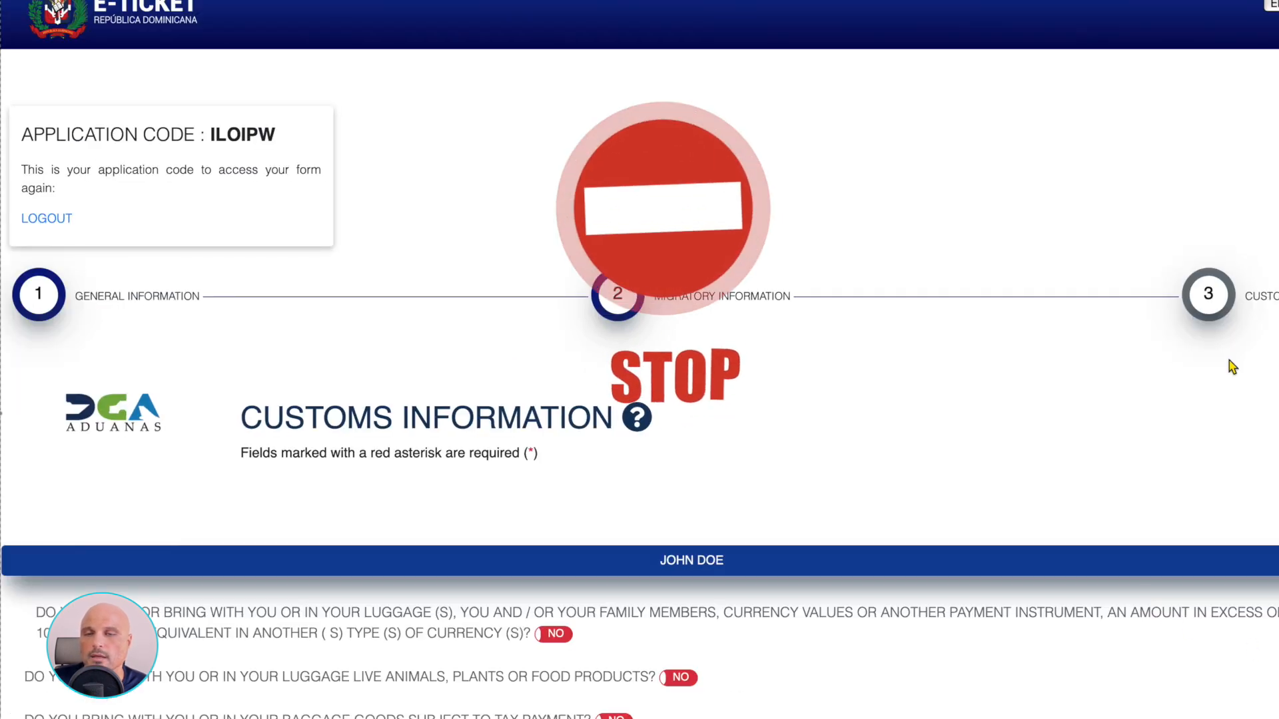
# Review the customs declaration questions on currency, live animals, plants or food, and taxable goods, together with the notes below them
pyautogui.scroll(-2, 929, 338)
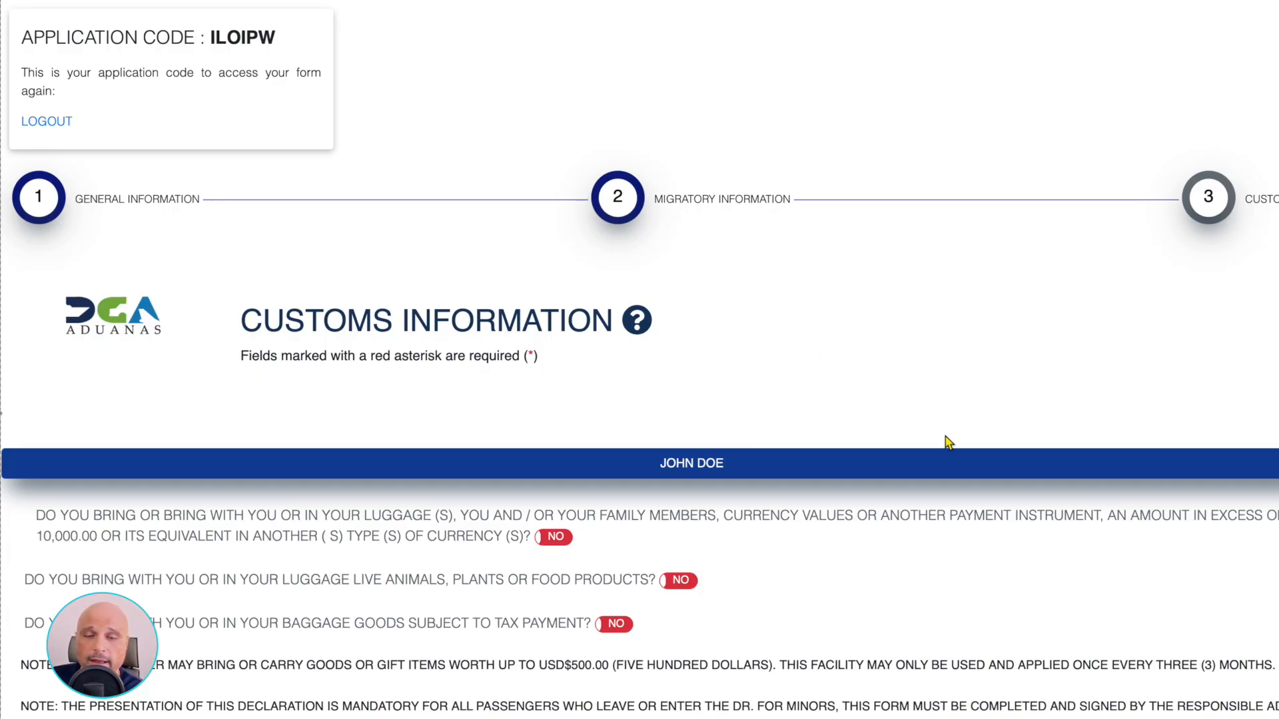
pyautogui.scroll(-3, 936, 493)
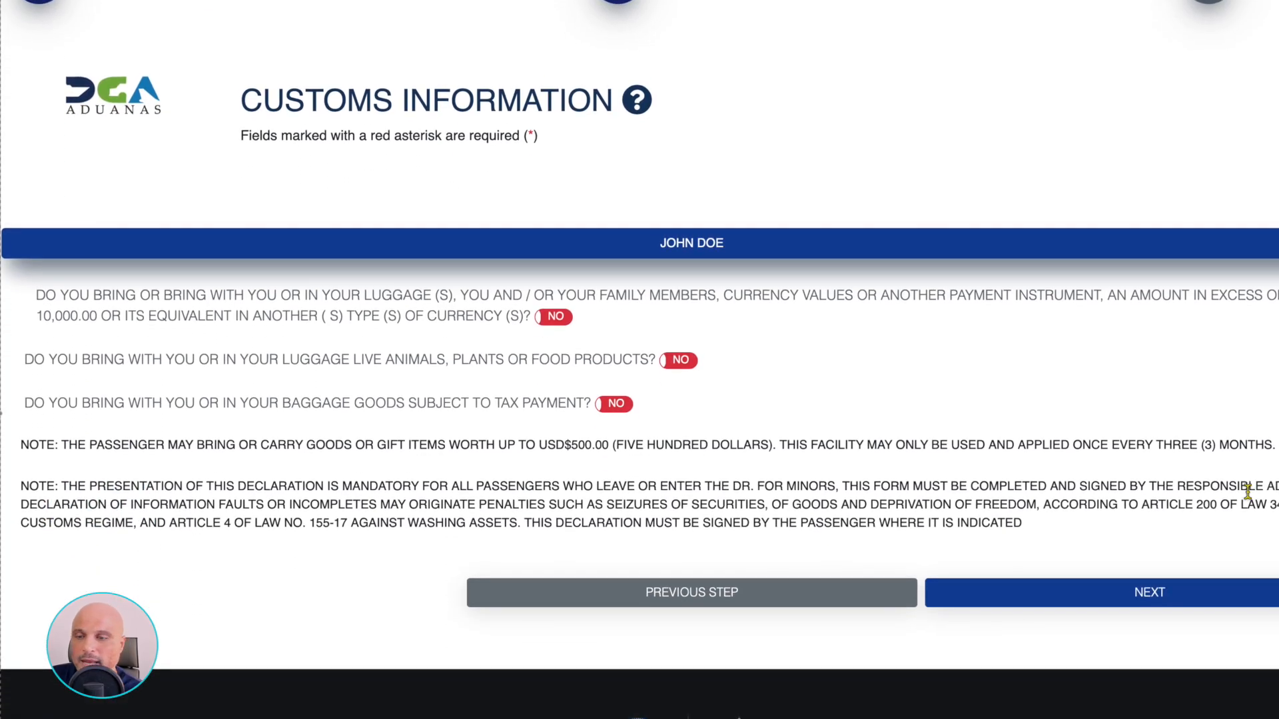
pyautogui.scroll(3, 1248, 491)
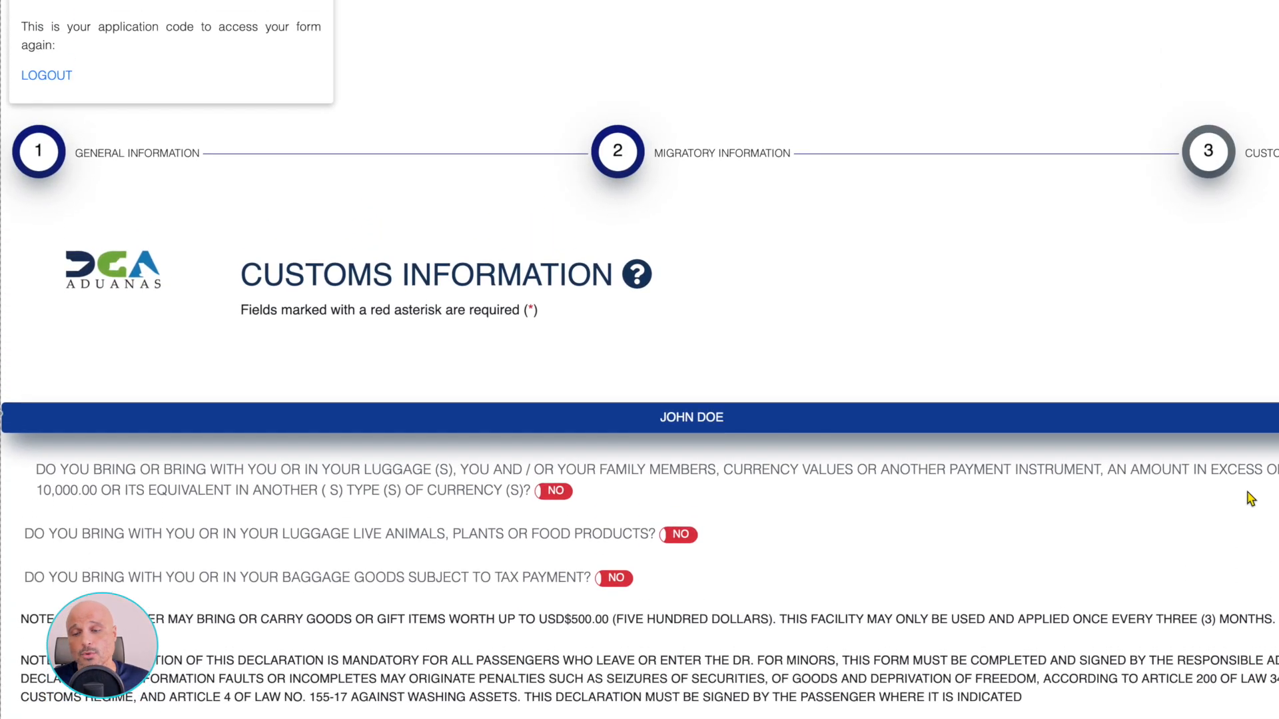